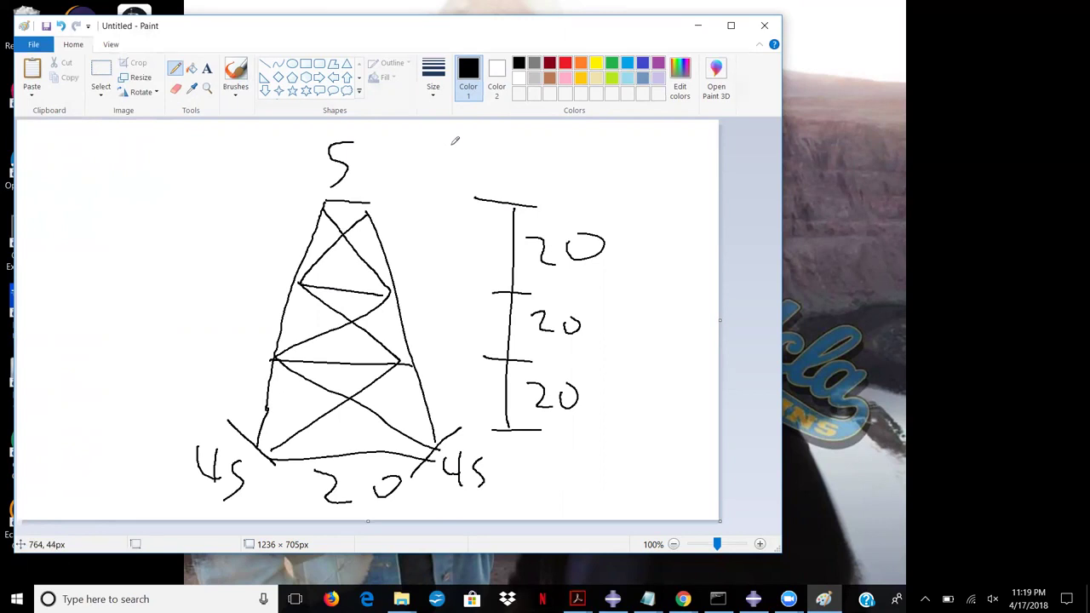
# Step: Draw a downward load arrow labelled 10 above each upper corner of the tower, and a red vertical centre line through it
pyautogui.moveTo(366, 139)
pyautogui.mouseDown()
pyautogui.moveTo(371, 175)
pyautogui.moveTo(420, 140)
pyautogui.mouseUp()
pyautogui.moveTo(314, 133); pyautogui.dragTo(313, 184)
pyautogui.moveTo(324, 167); pyautogui.dragTo(312, 181)
pyautogui.moveTo(271, 145)
pyautogui.mouseDown()
pyautogui.moveTo(270, 172)
pyautogui.moveTo(283, 169)
pyautogui.mouseUp()
pyautogui.moveTo(292, 150); pyautogui.dragTo(300, 147)
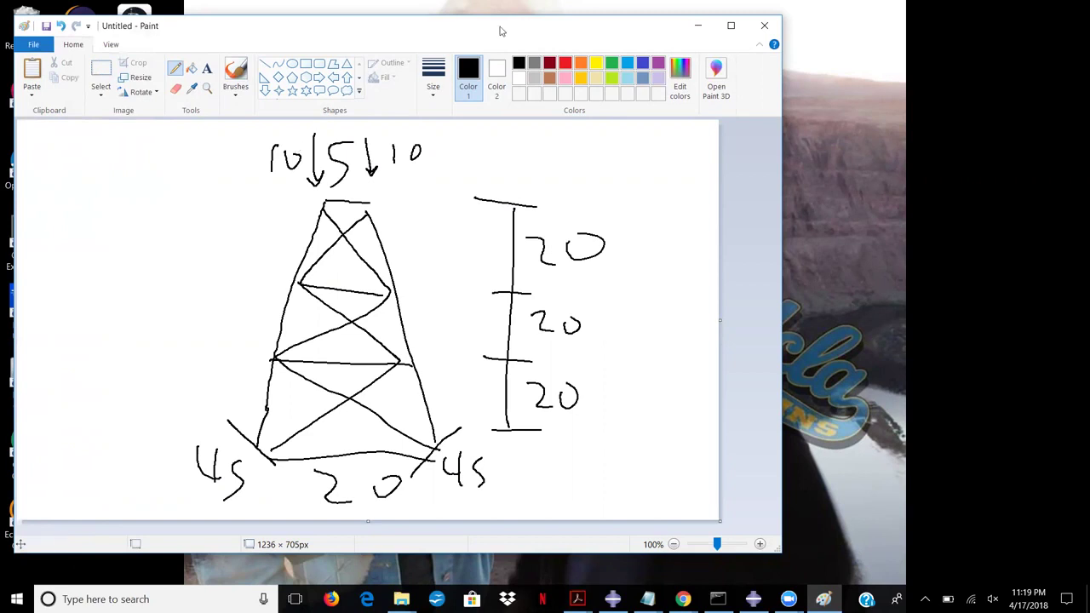
pyautogui.click(565, 63)
pyautogui.moveTo(341, 190); pyautogui.dragTo(352, 475)
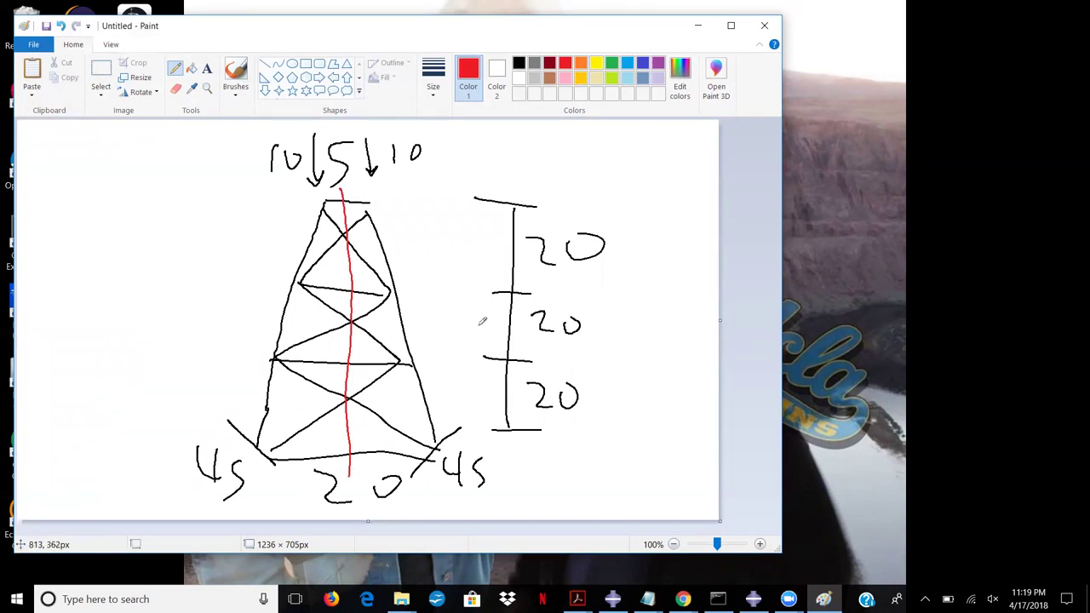
pyautogui.click(612, 68)
pyautogui.moveTo(162, 226)
pyautogui.mouseDown()
pyautogui.moveTo(254, 219)
pyautogui.moveTo(222, 207)
pyautogui.mouseUp()
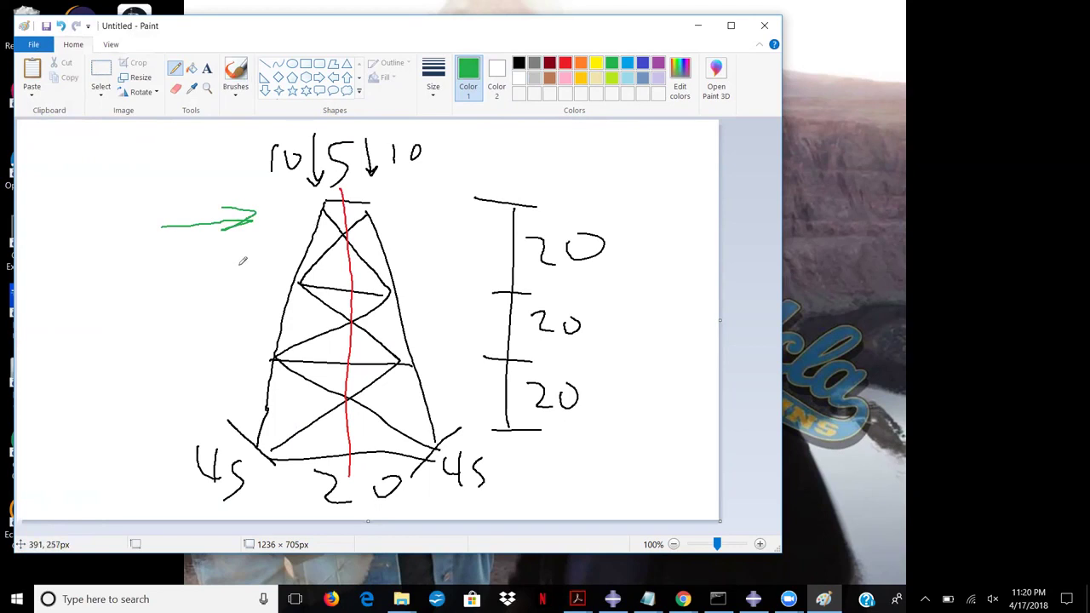
pyautogui.click(175, 87)
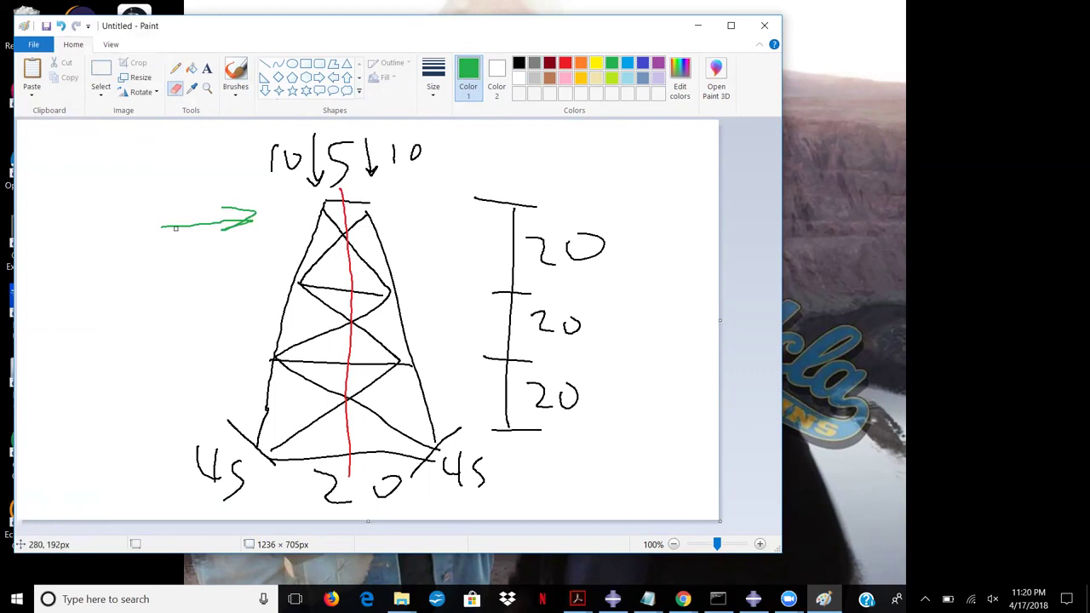
pyautogui.moveTo(165, 231)
pyautogui.mouseDown()
pyautogui.moveTo(251, 213)
pyautogui.moveTo(231, 223)
pyautogui.moveTo(251, 225)
pyautogui.moveTo(217, 215)
pyautogui.moveTo(249, 208)
pyautogui.mouseUp()
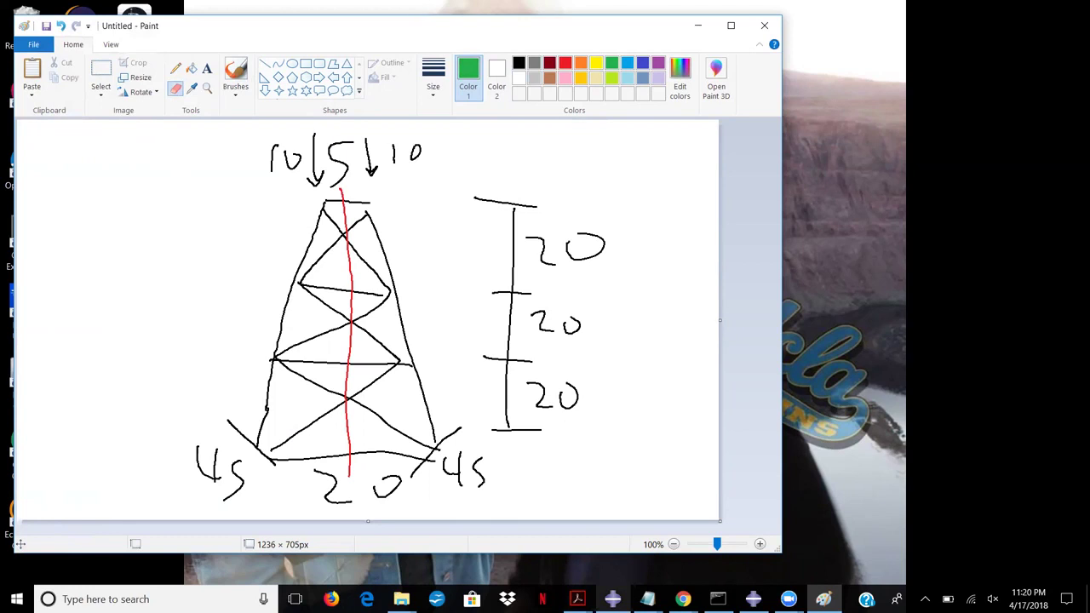
# Step: Switch to Abaqus/CAE and select the Part module
pyautogui.moveTo(753, 598)
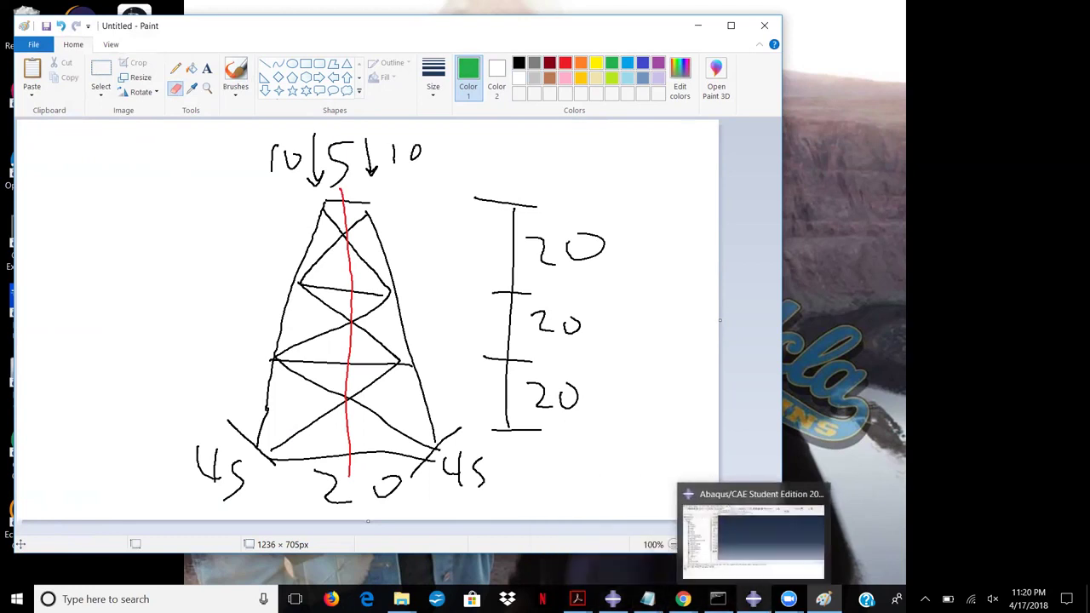
pyautogui.click(753, 541)
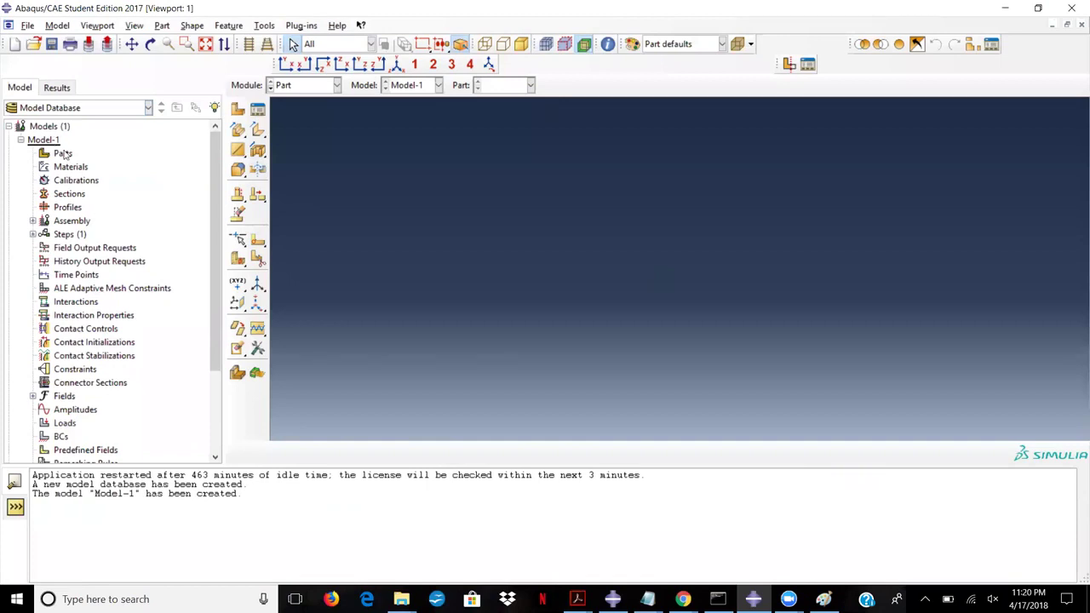
pyautogui.click(303, 87)
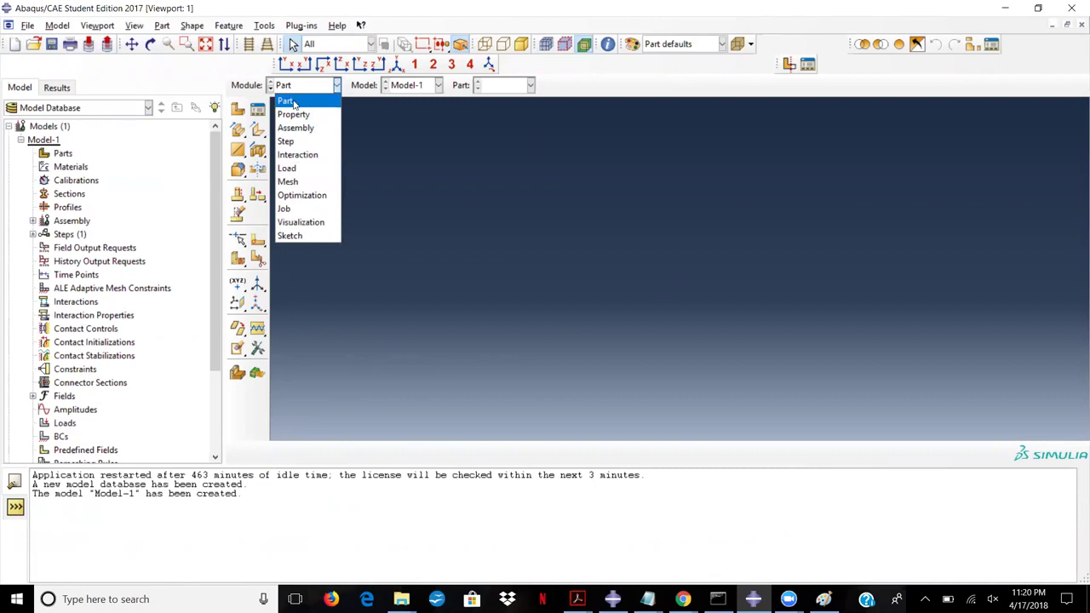
pyautogui.click(290, 101)
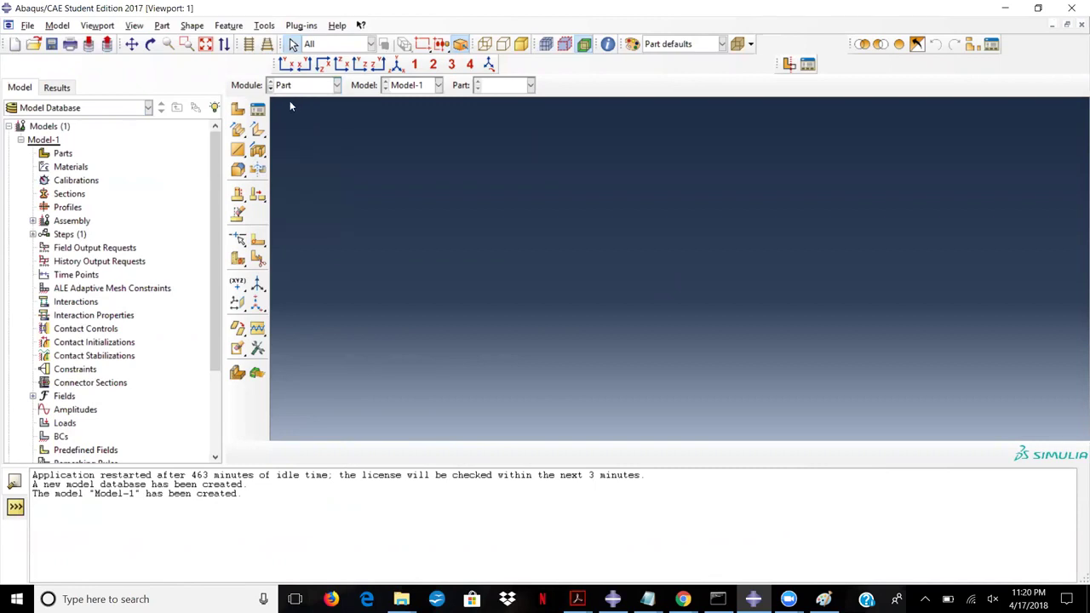
# Step: Create a 2D planar deformable part with a wire base feature and an approximate size of 200
pyautogui.click(238, 110)
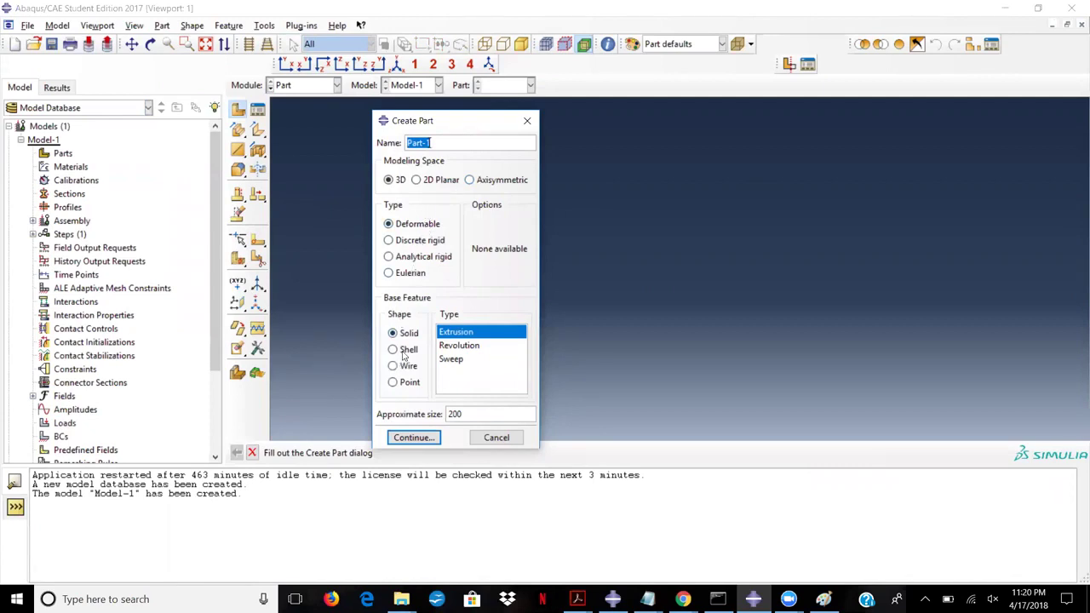
pyautogui.click(433, 186)
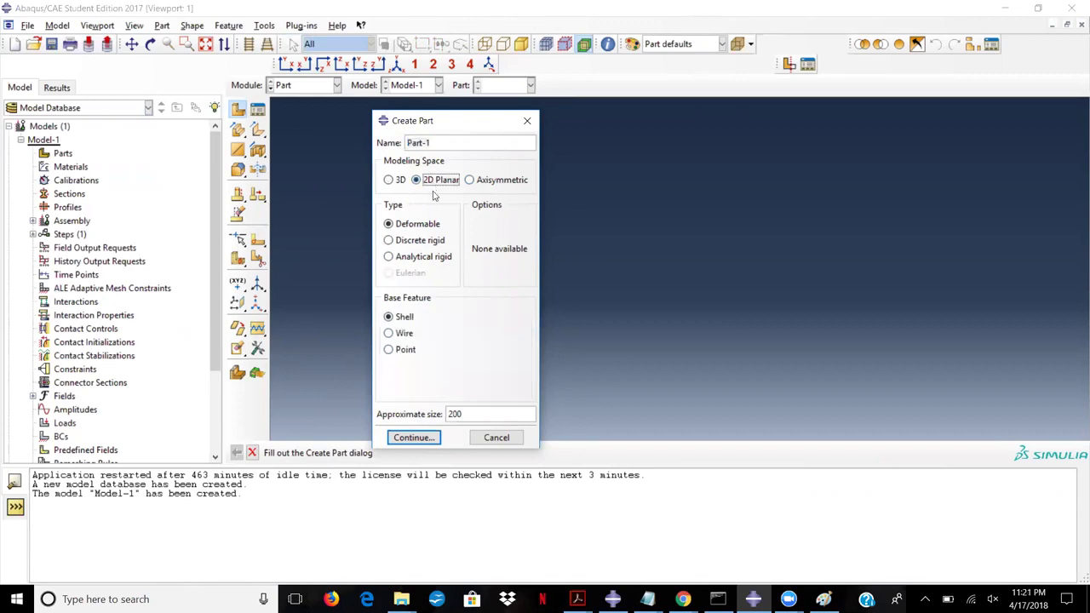
pyautogui.click(408, 338)
pyautogui.moveTo(476, 416); pyautogui.dragTo(429, 417)
pyautogui.click(485, 415)
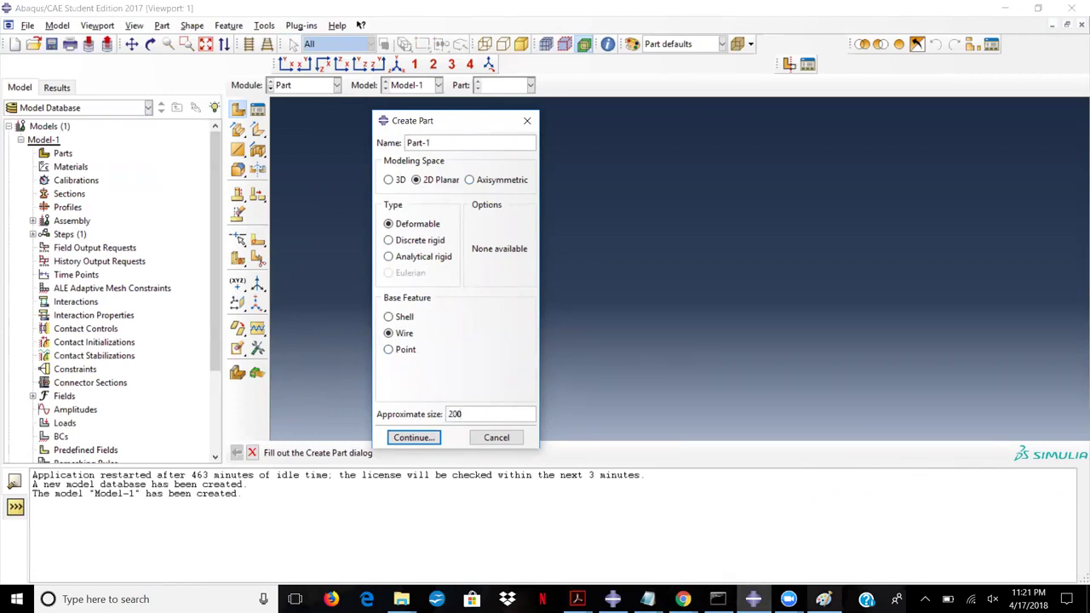
pyautogui.click(824, 599)
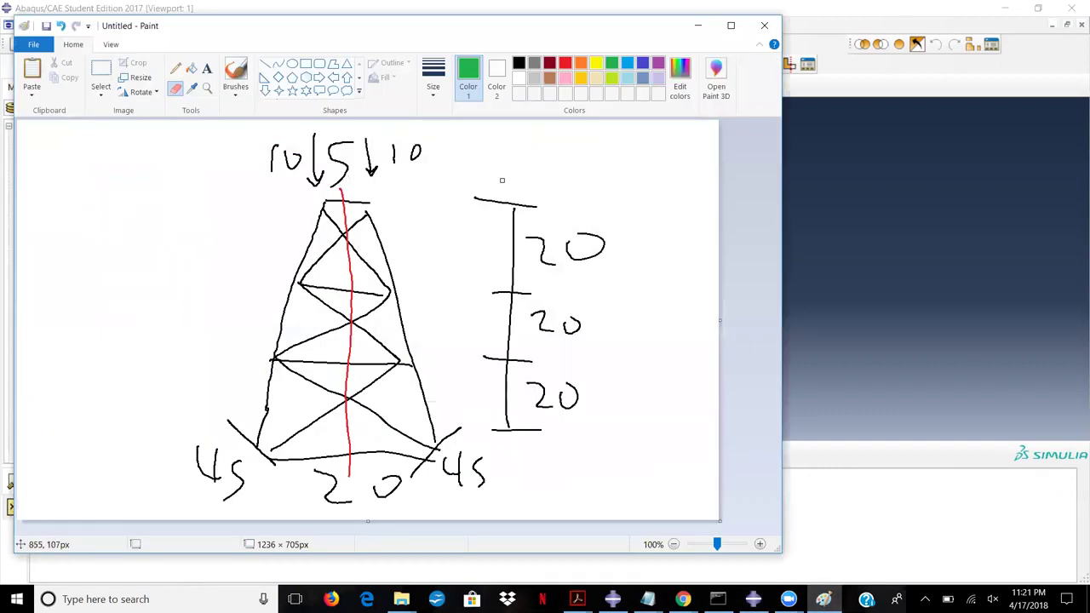
pyautogui.click(697, 25)
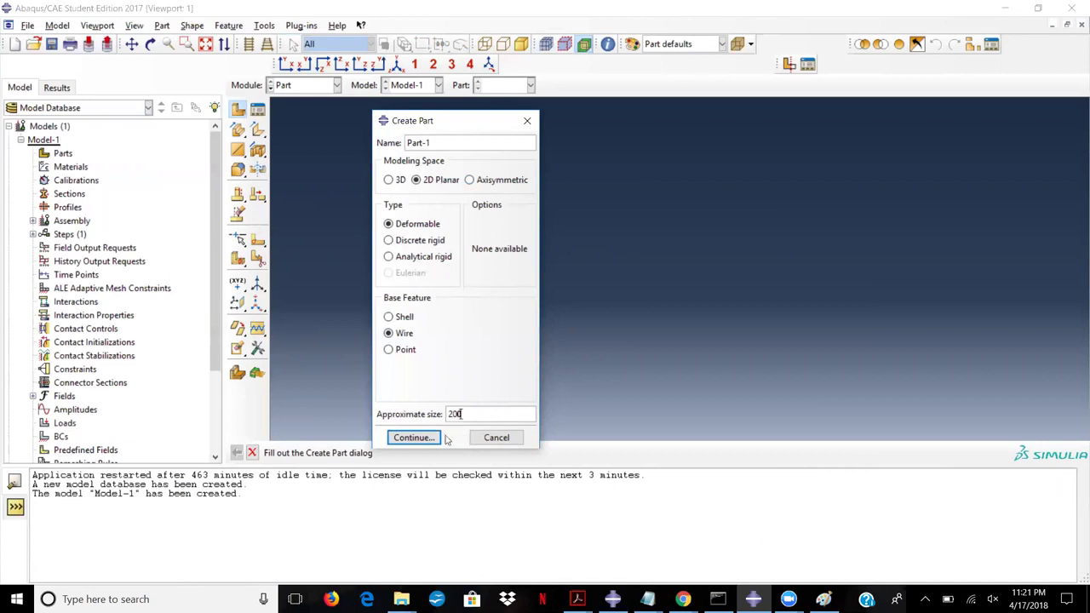
pyautogui.click(414, 438)
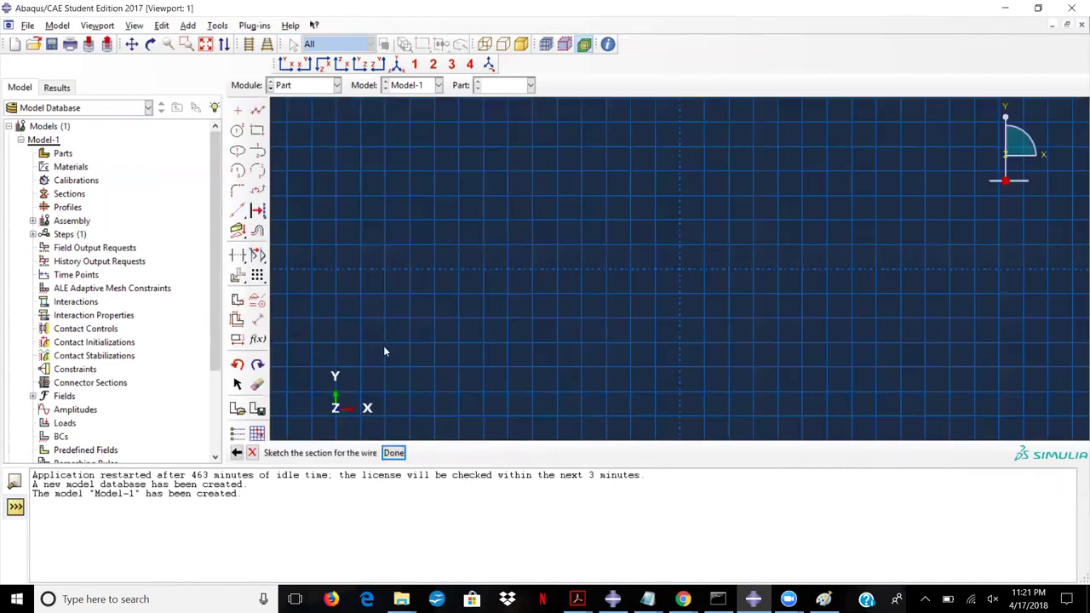
pyautogui.scroll(-3, 540, 282)
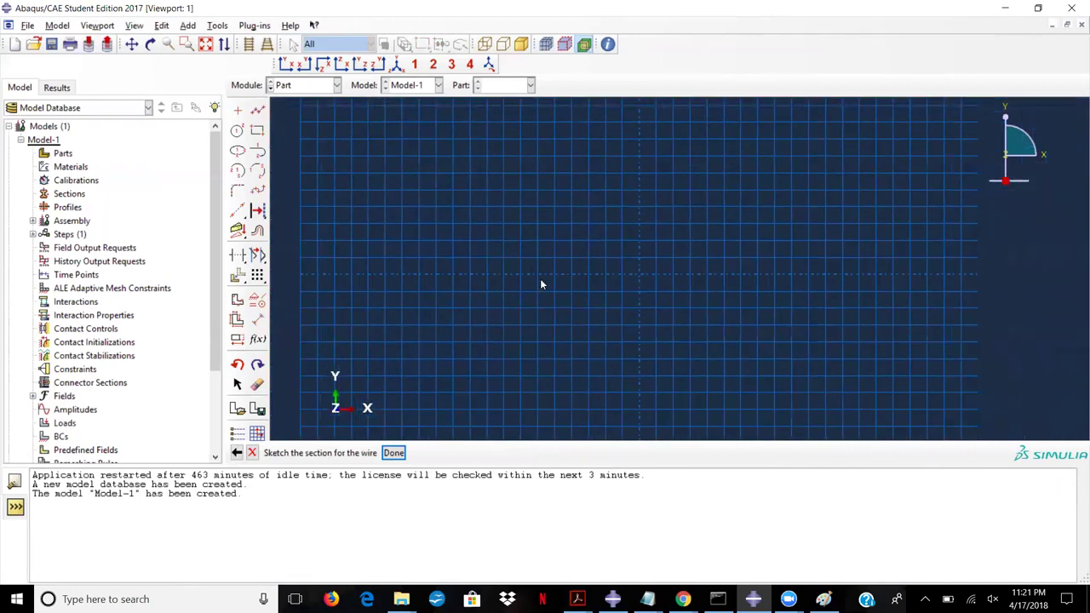
pyautogui.scroll(-2, 543, 288)
pyautogui.scroll(2, 543, 288)
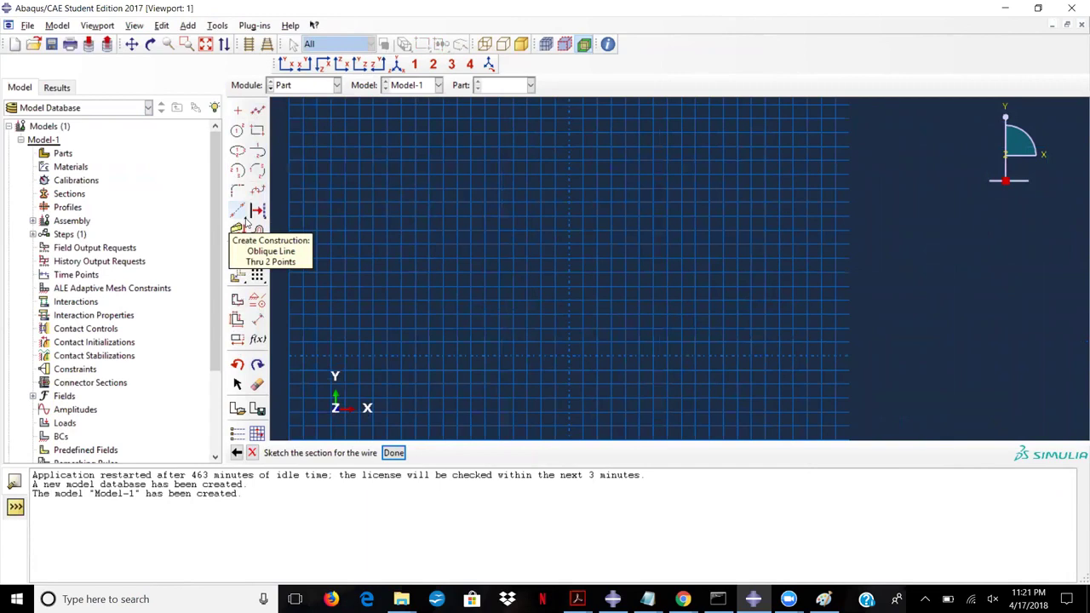
pyautogui.click(244, 219)
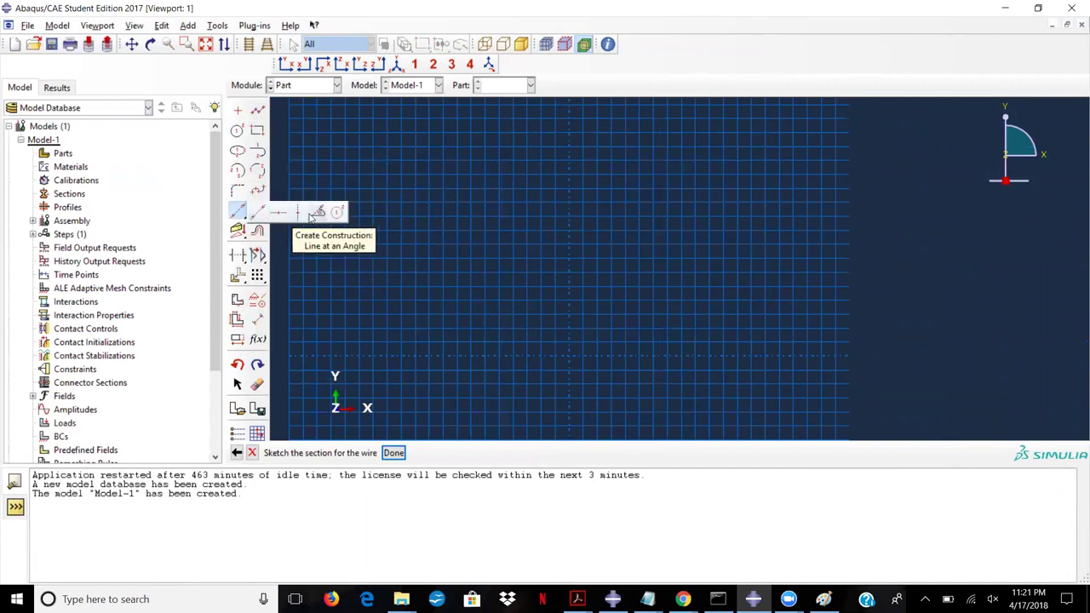
pyautogui.click(258, 213)
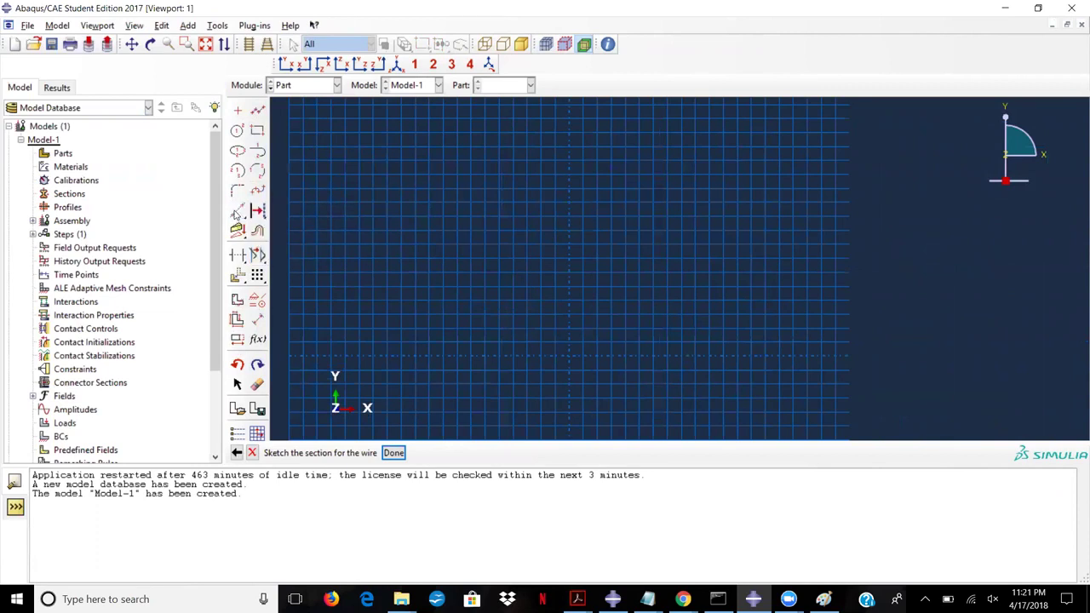
pyautogui.click(824, 598)
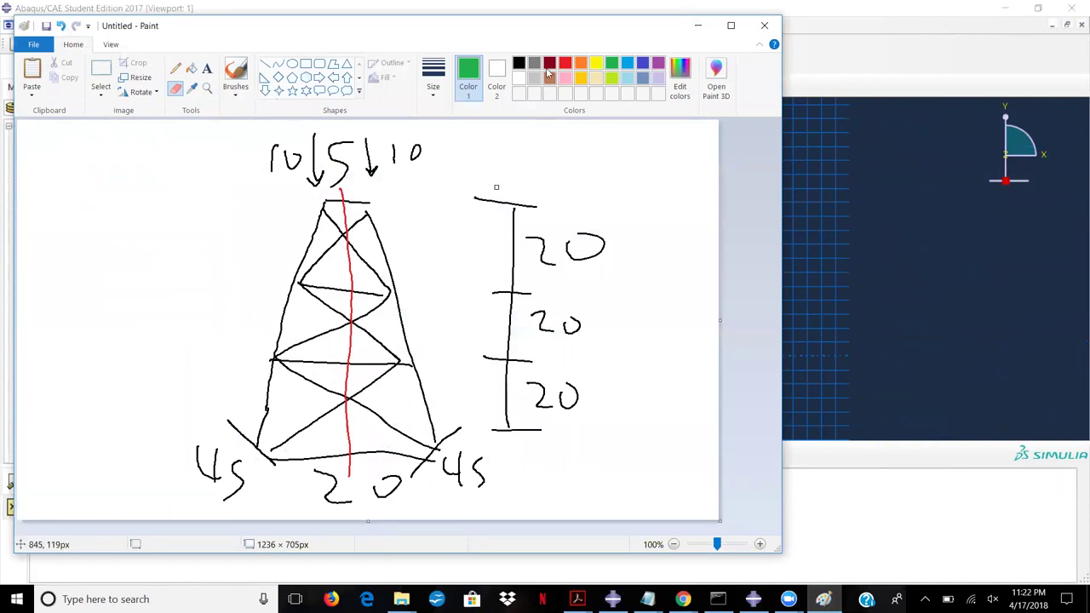
pyautogui.hotkey('alt', 'Tab')
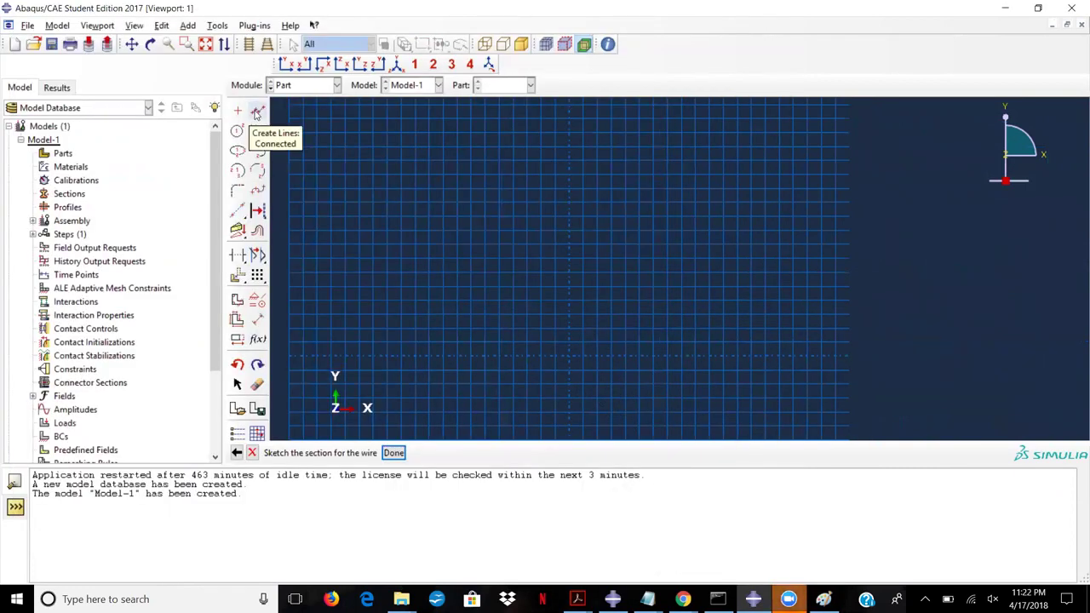
# Step: Sketch the tower's right leg as a line from (10,0) to (5,60), referring to the Paint drawing for dimensions
pyautogui.click(257, 111)
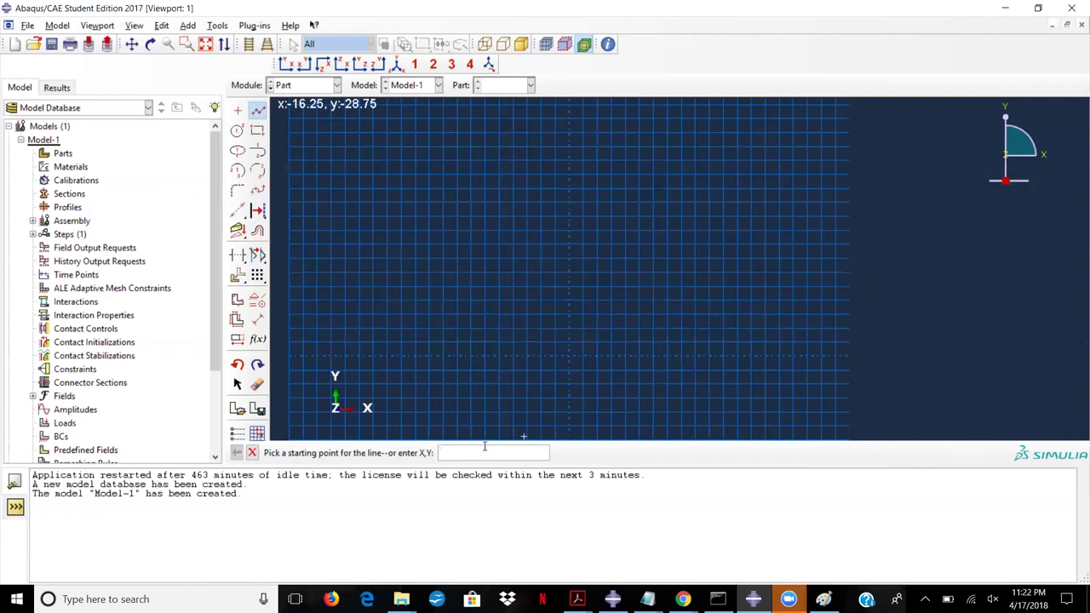
pyautogui.write('10,0')
pyautogui.click(823, 598)
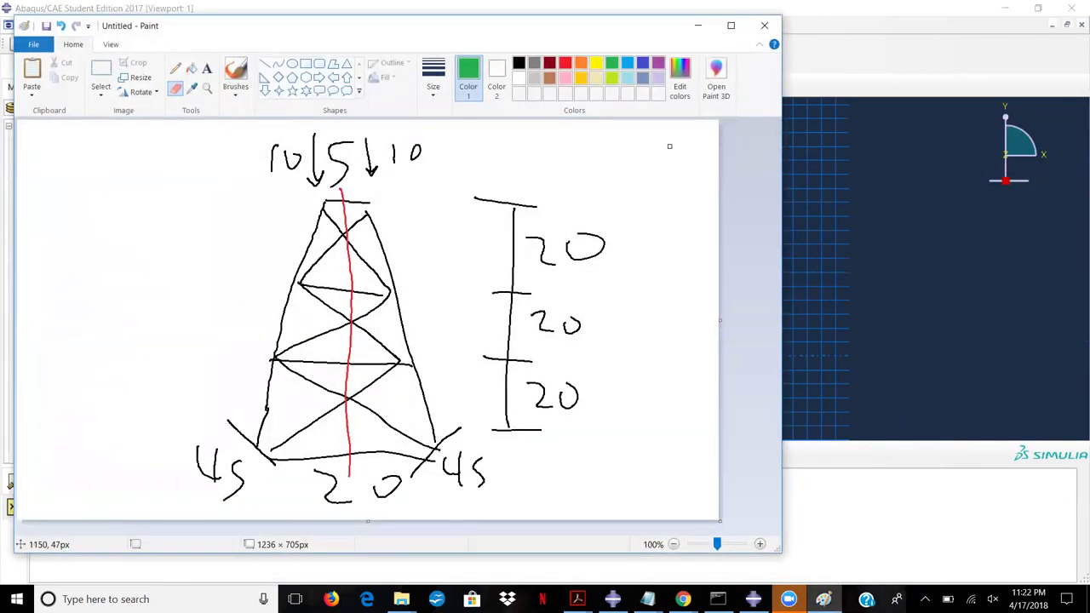
pyautogui.click(698, 25)
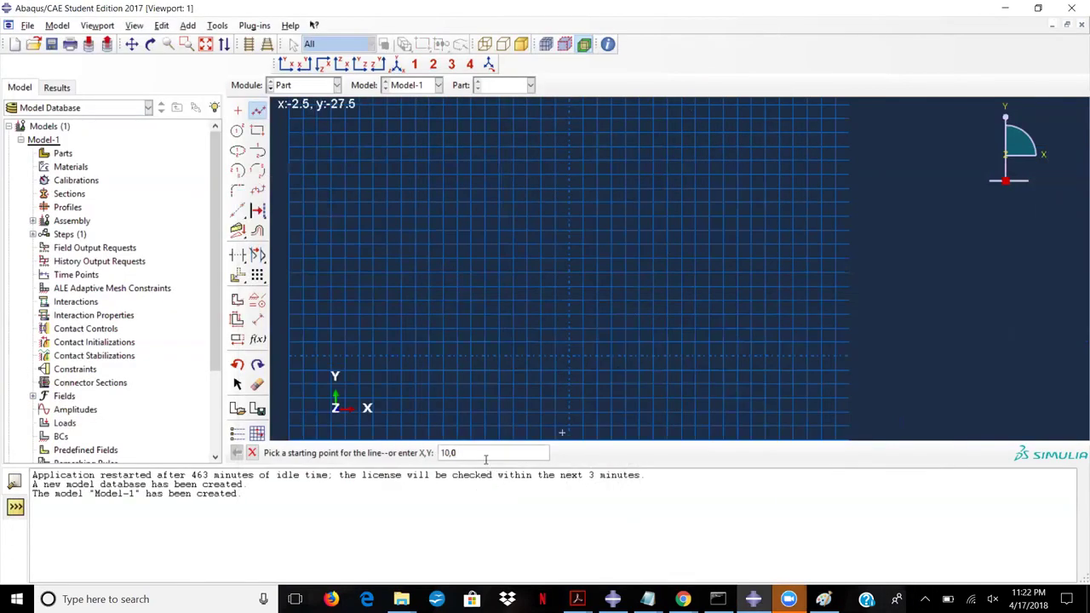
pyautogui.press('Return')
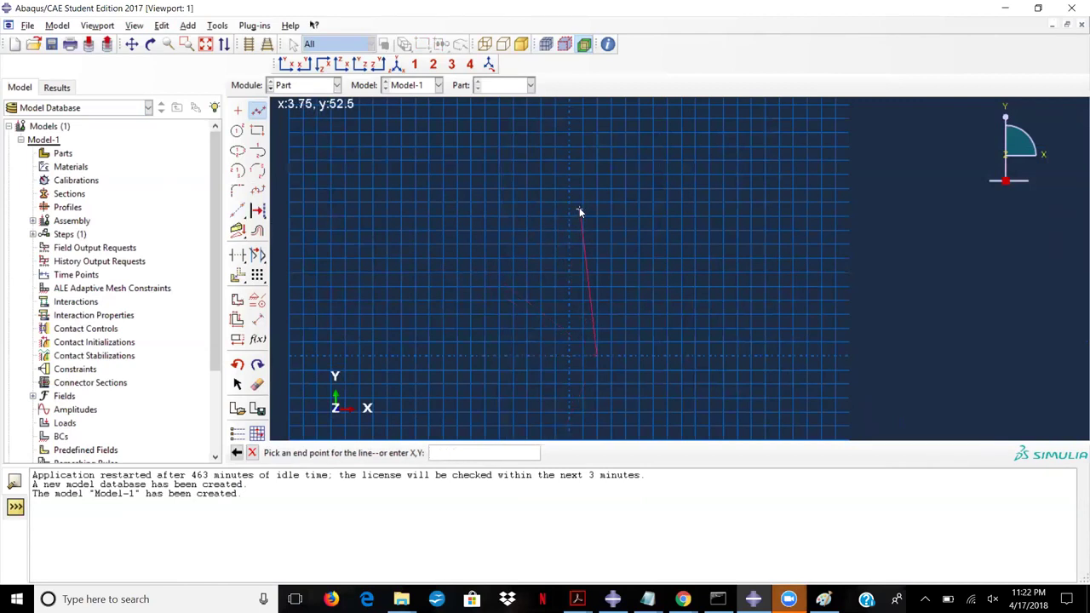
pyautogui.write('60')
pyautogui.press('Return')
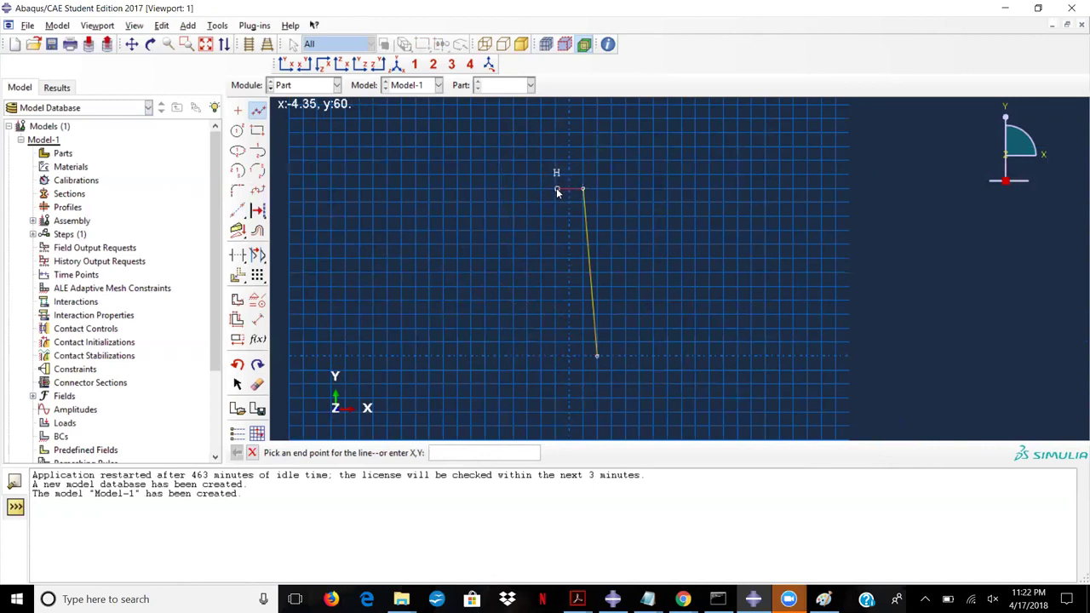
# Step: Continue the connected line to (-5,60) for the tower's top edge and to (-10,0) for its left leg
pyautogui.click(823, 598)
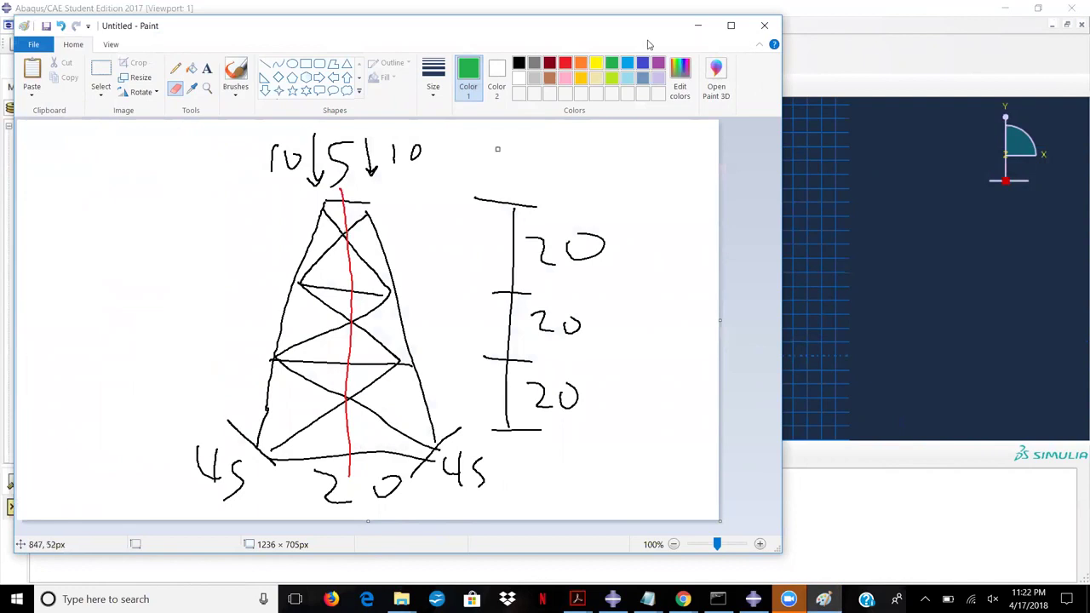
pyautogui.click(697, 24)
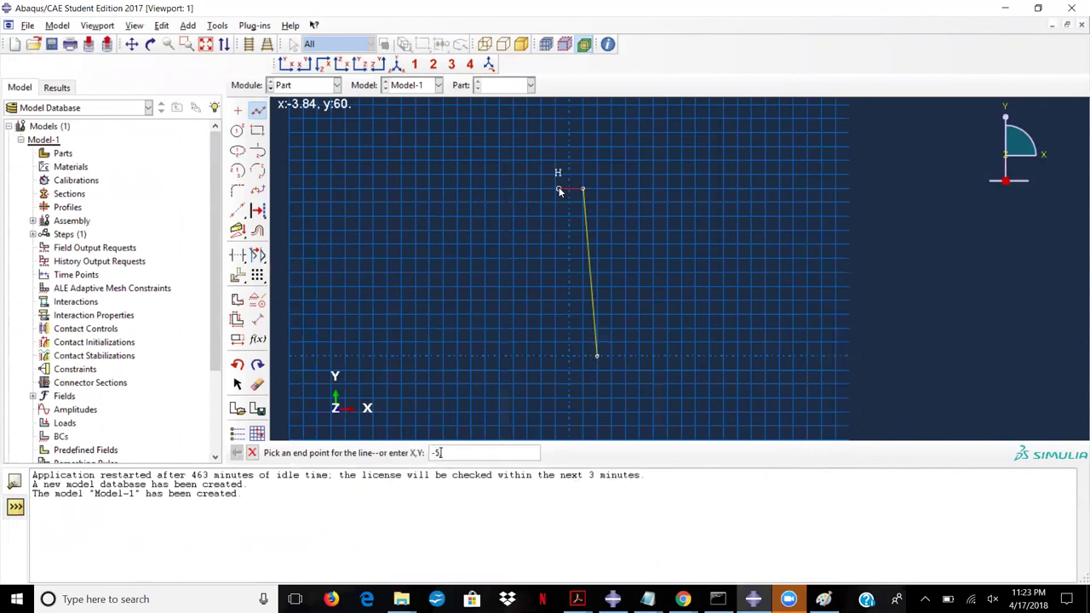
pyautogui.press('Return')
pyautogui.write('-10,0')
pyautogui.press('Return')
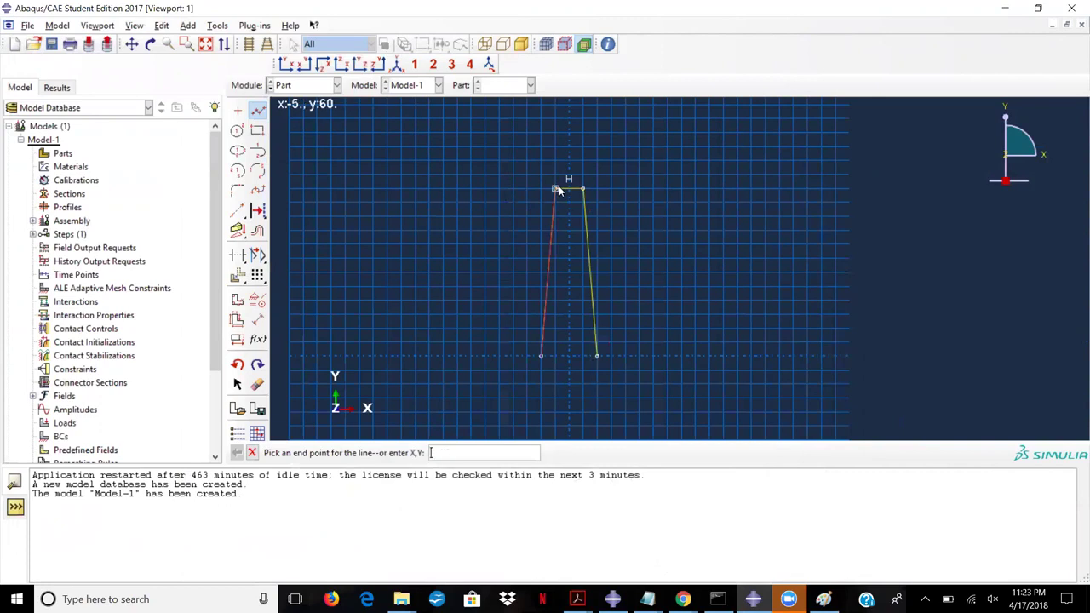
pyautogui.middleClick(594, 302)
# Step: Sketch a horizontal line from (0,20) to the tower's right leg
pyautogui.click(257, 110)
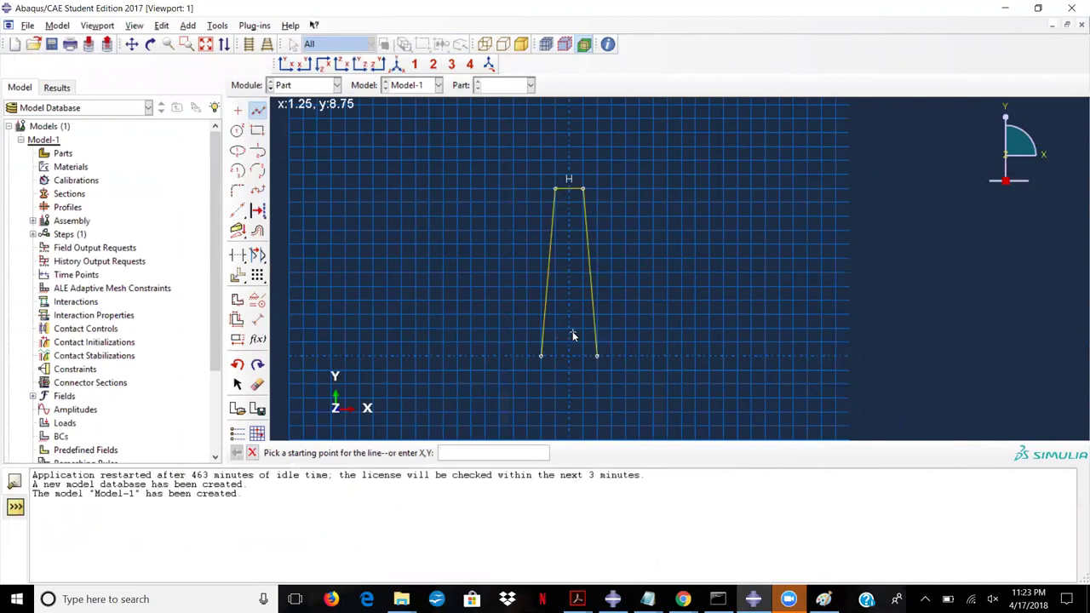
pyautogui.write('0,20')
pyautogui.press('Return')
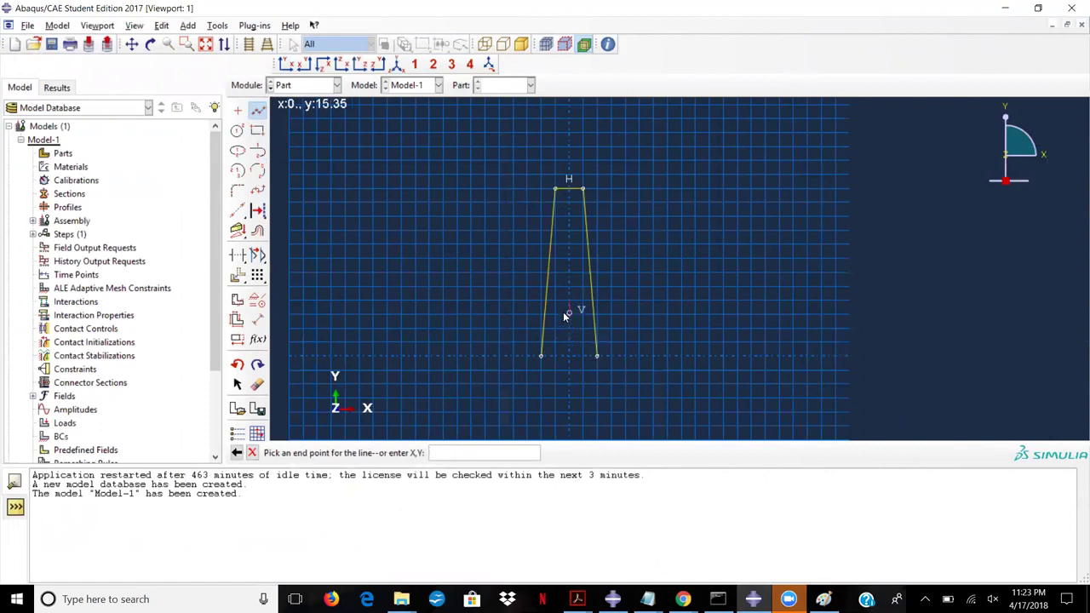
pyautogui.click(595, 301)
pyautogui.click(571, 303)
pyautogui.click(569, 300)
pyautogui.middleClick(571, 328)
# Step: Sketch a horizontal line from the midpoint at (0,20) to the tower's left leg
pyautogui.click(257, 110)
pyautogui.click(569, 300)
pyautogui.click(547, 300)
pyautogui.middleClick(561, 325)
# Step: Sketch a horizontal line from (0,40) to the tower's right leg
pyautogui.click(258, 111)
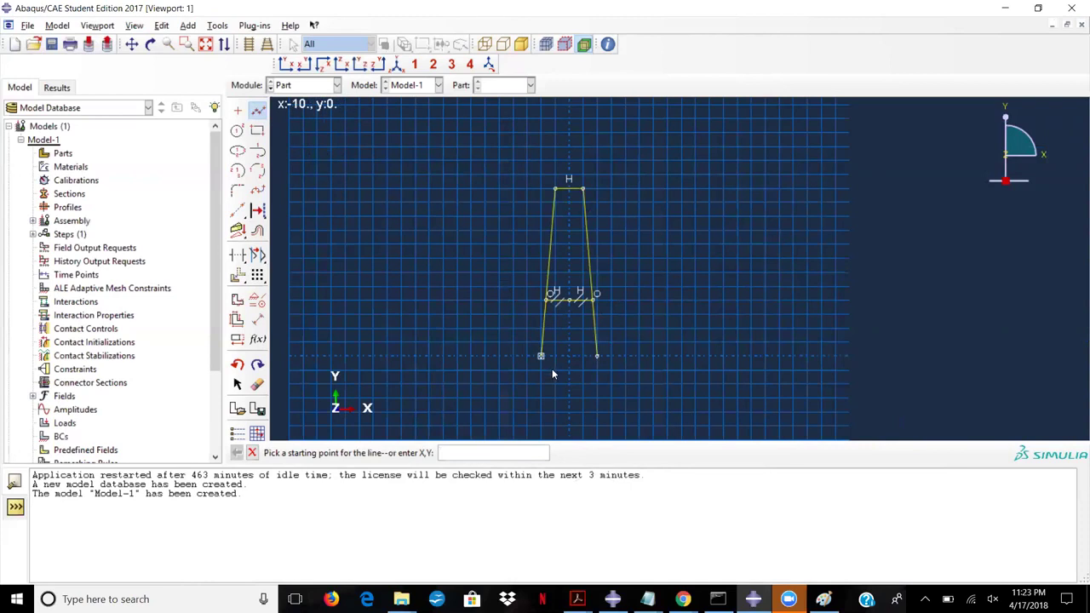
pyautogui.write('0,35')
pyautogui.press('Return')
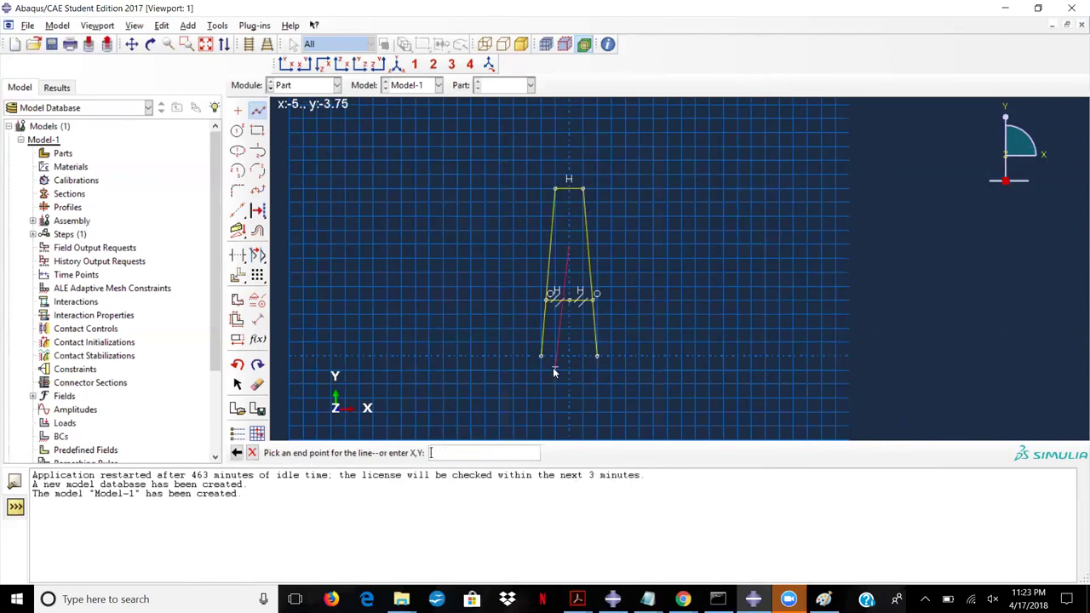
pyautogui.click(590, 243)
pyautogui.press('Escape')
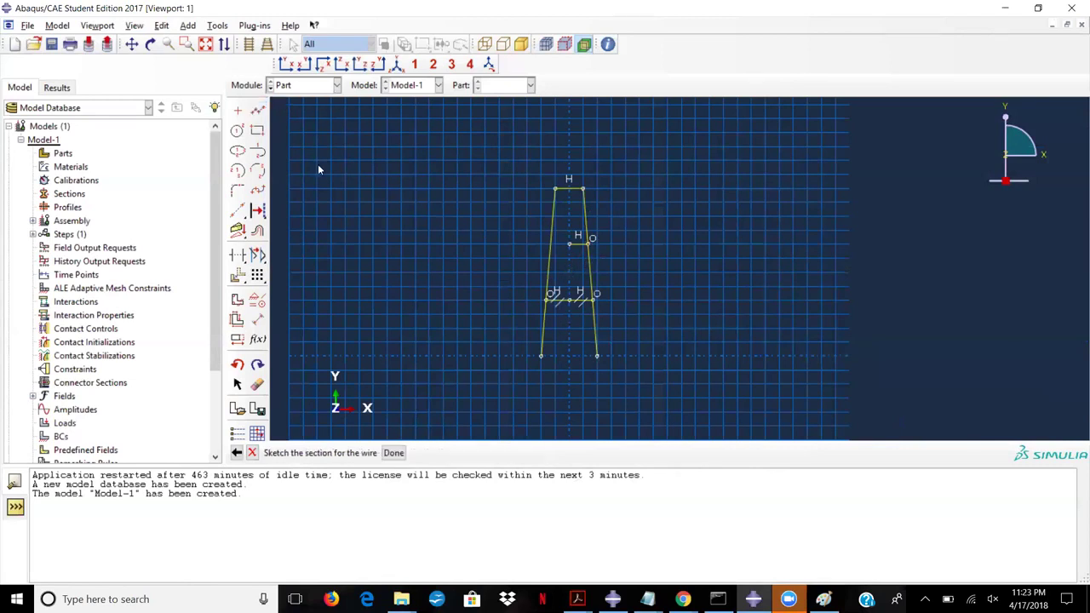
# Step: Sketch a horizontal line from the point (0,40) to the tower's left leg
pyautogui.click(255, 111)
pyautogui.click(568, 244)
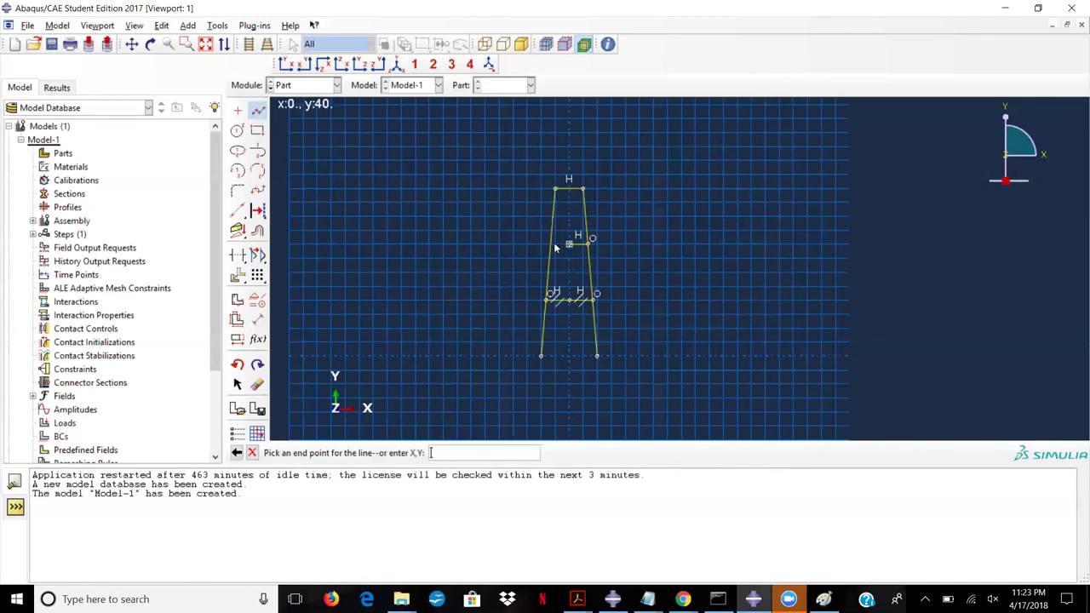
pyautogui.click(550, 245)
pyautogui.press('Escape')
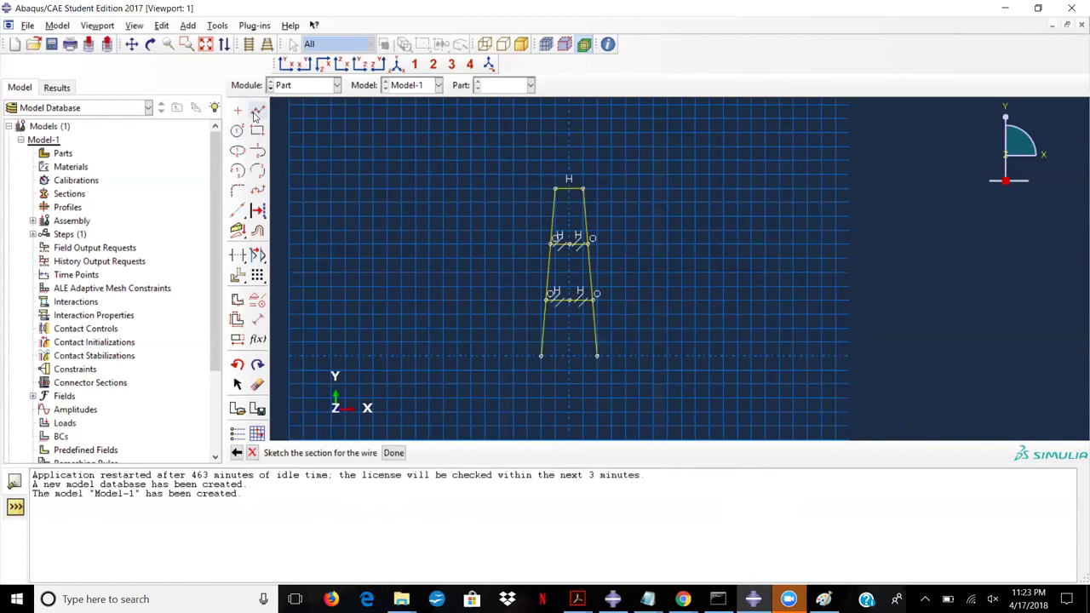
# Step: Sketch a connected zigzag brace from (5,60) through the left leg at height 40 and the right leg at height 20 to (-10,0)
pyautogui.click(257, 113)
pyautogui.click(583, 188)
pyautogui.click(550, 246)
pyautogui.click(591, 299)
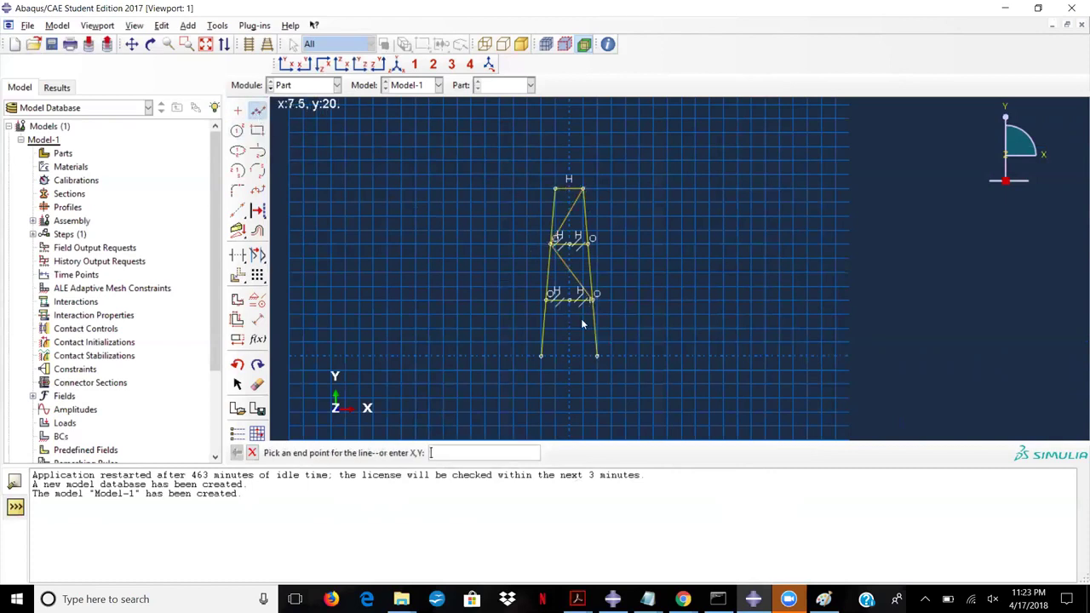
pyautogui.click(541, 356)
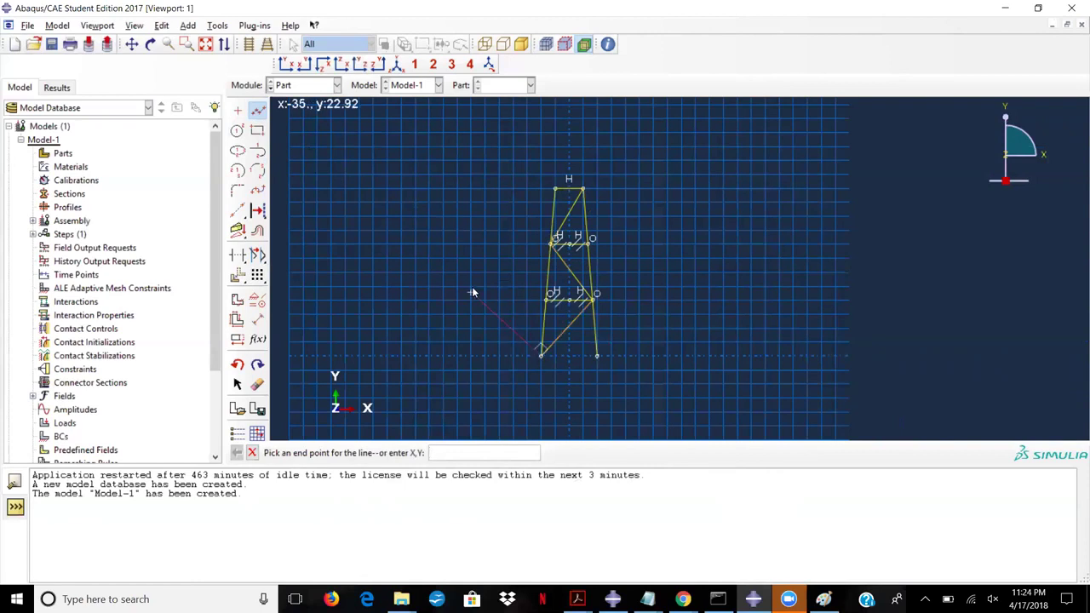
pyautogui.press('Escape')
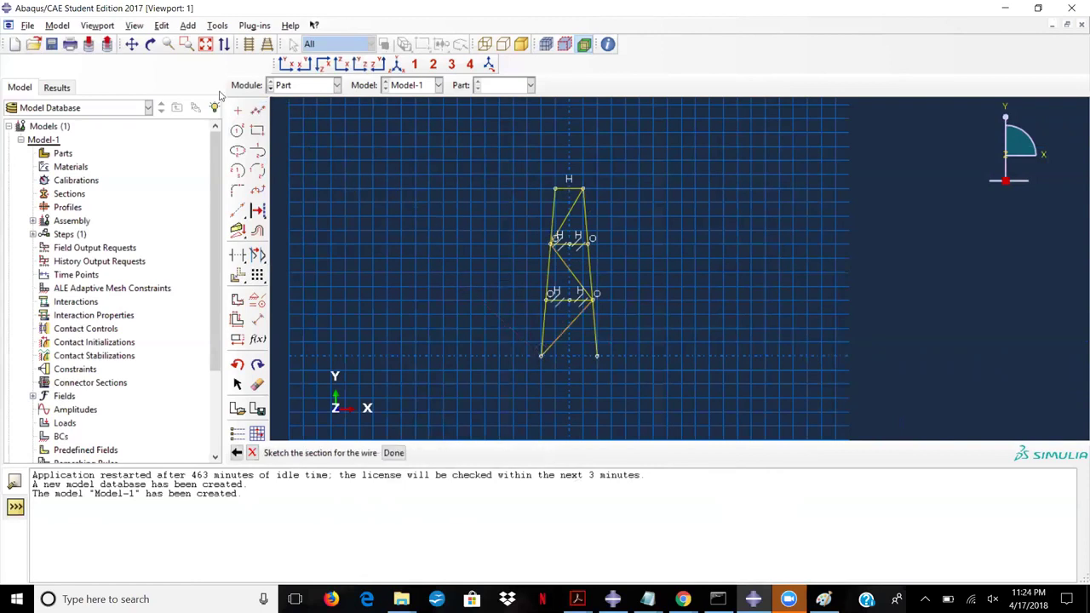
# Step: Sketch the opposite zigzag brace from (-5,60) through the right leg at height 40 and the left leg at height 20 to (10,0)
pyautogui.click(256, 111)
pyautogui.click(582, 189)
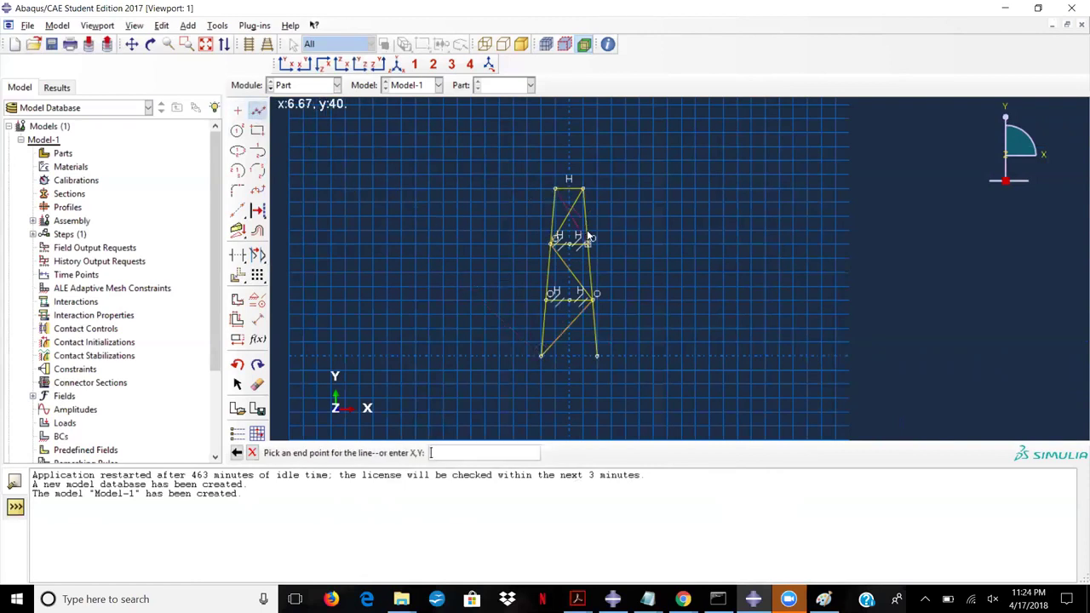
pyautogui.click(591, 243)
pyautogui.click(549, 298)
pyautogui.click(595, 356)
pyautogui.press('Escape')
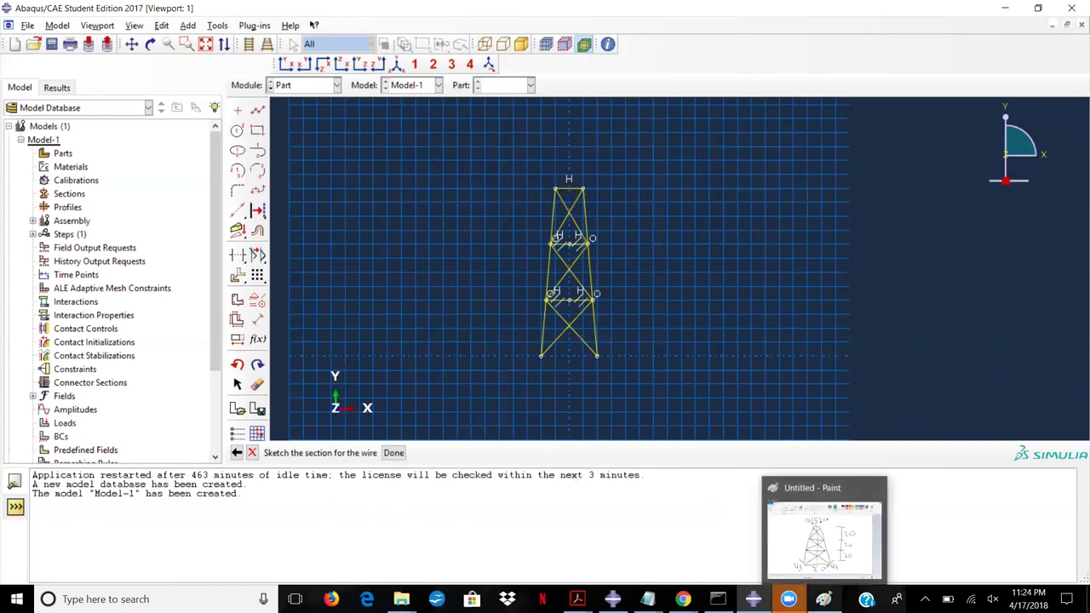
# Step: Switch to the Paint drawing, erase the tower's top-width label and rewrite it as 10 in black, and return to Abaqus/CAE
pyautogui.click(823, 599)
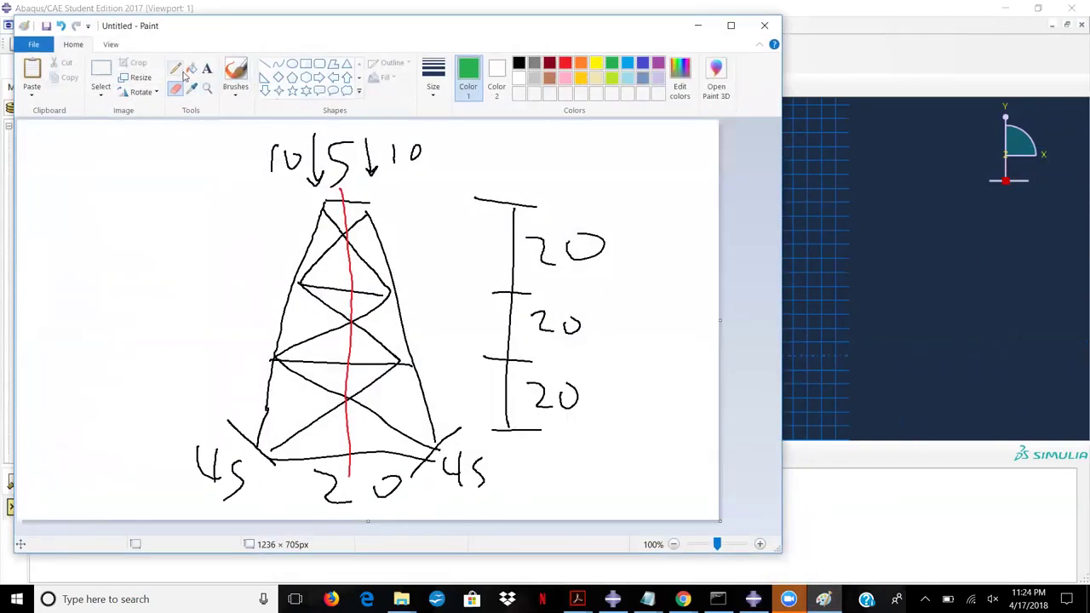
pyautogui.click(564, 63)
pyautogui.moveTo(333, 166)
pyautogui.mouseDown()
pyautogui.moveTo(331, 154)
pyautogui.moveTo(345, 173)
pyautogui.moveTo(350, 142)
pyautogui.mouseUp()
pyautogui.click(519, 64)
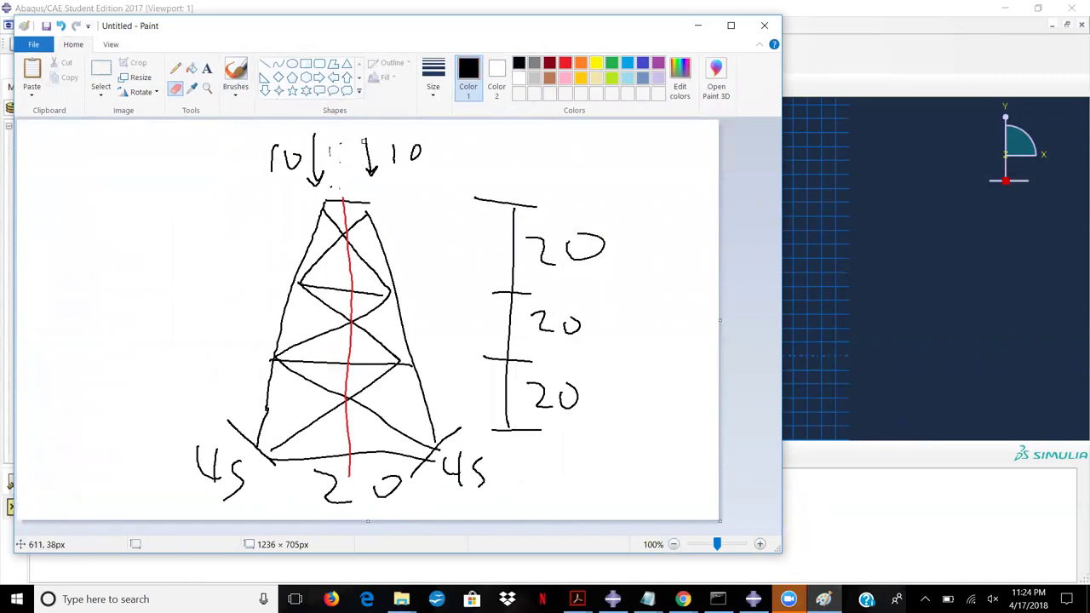
pyautogui.click(176, 68)
pyautogui.moveTo(331, 143)
pyautogui.mouseDown()
pyautogui.moveTo(334, 176)
pyautogui.moveTo(351, 150)
pyautogui.mouseUp()
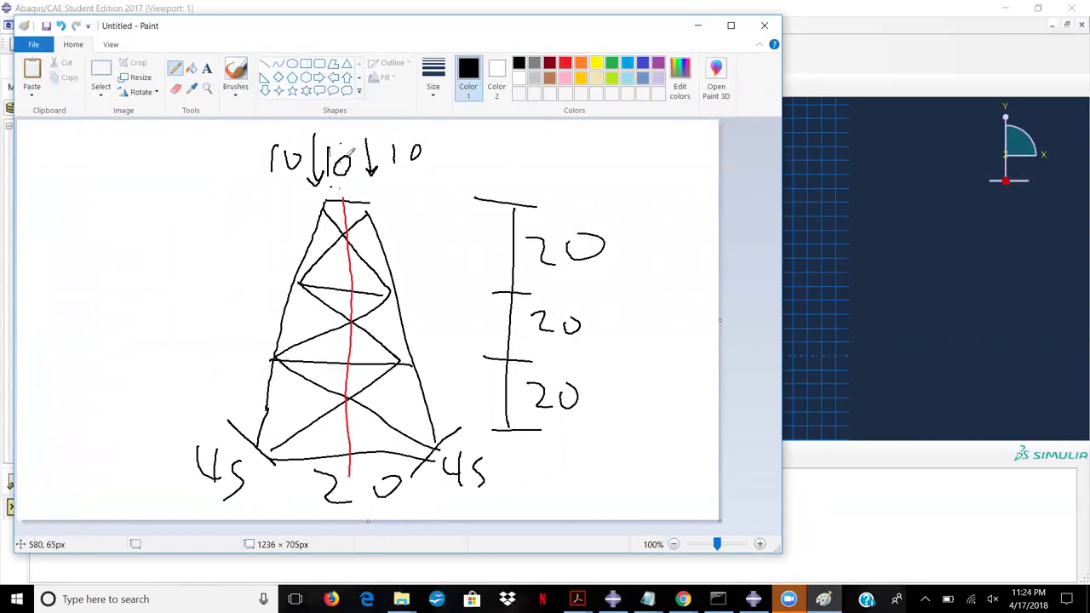
pyautogui.click(691, 29)
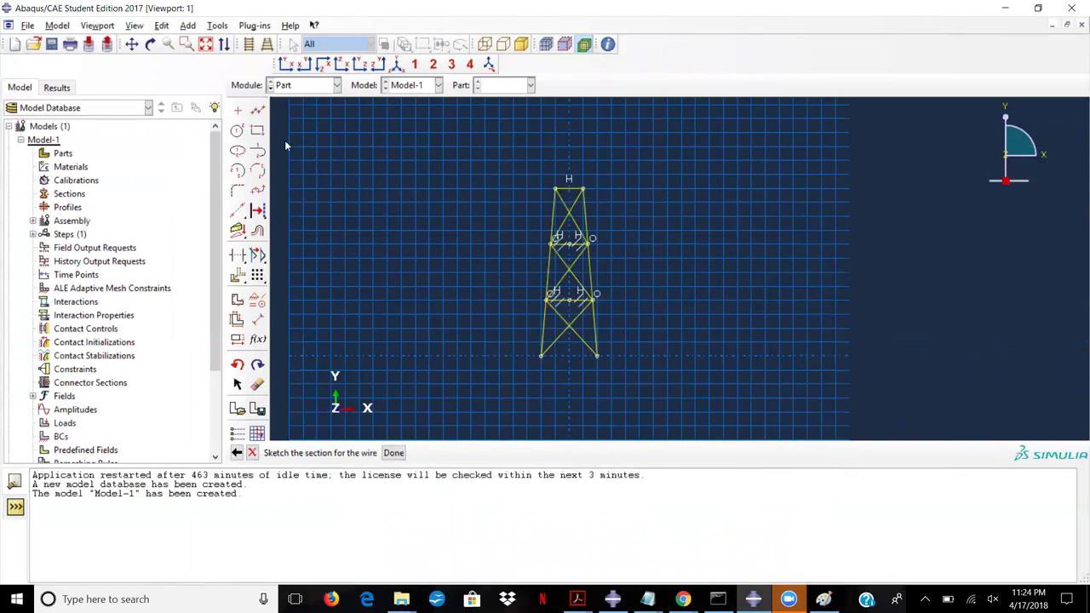
pyautogui.click(259, 113)
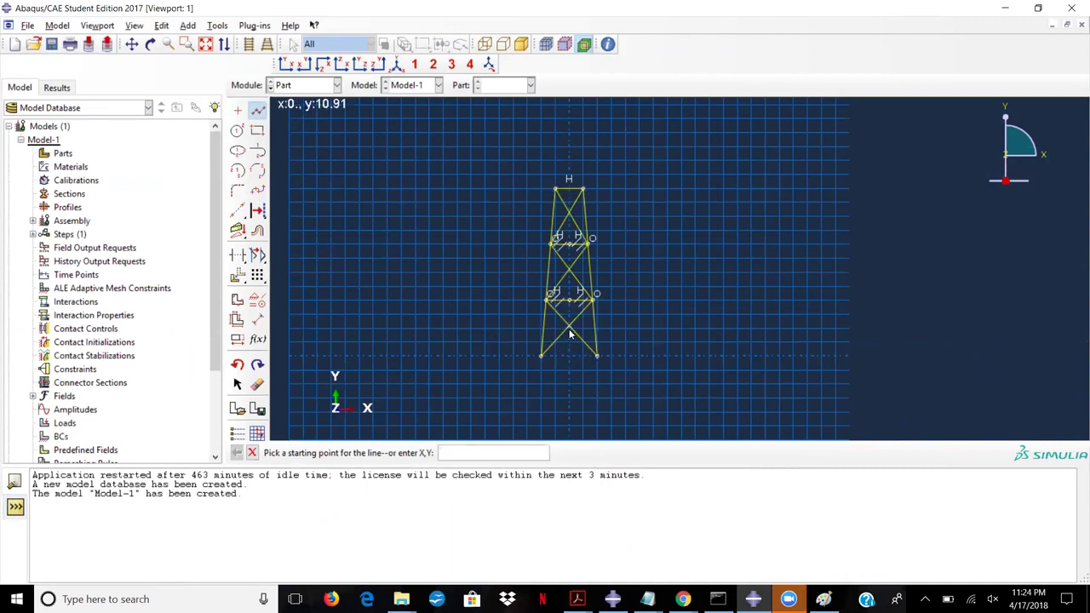
pyautogui.press('Escape')
pyautogui.press('Escape')
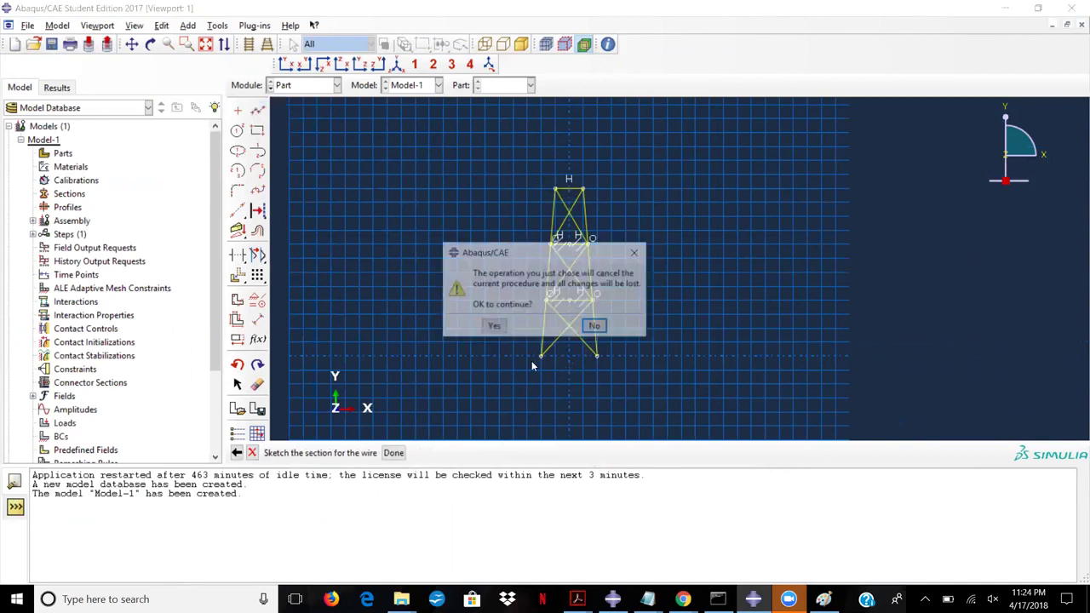
pyautogui.click(596, 326)
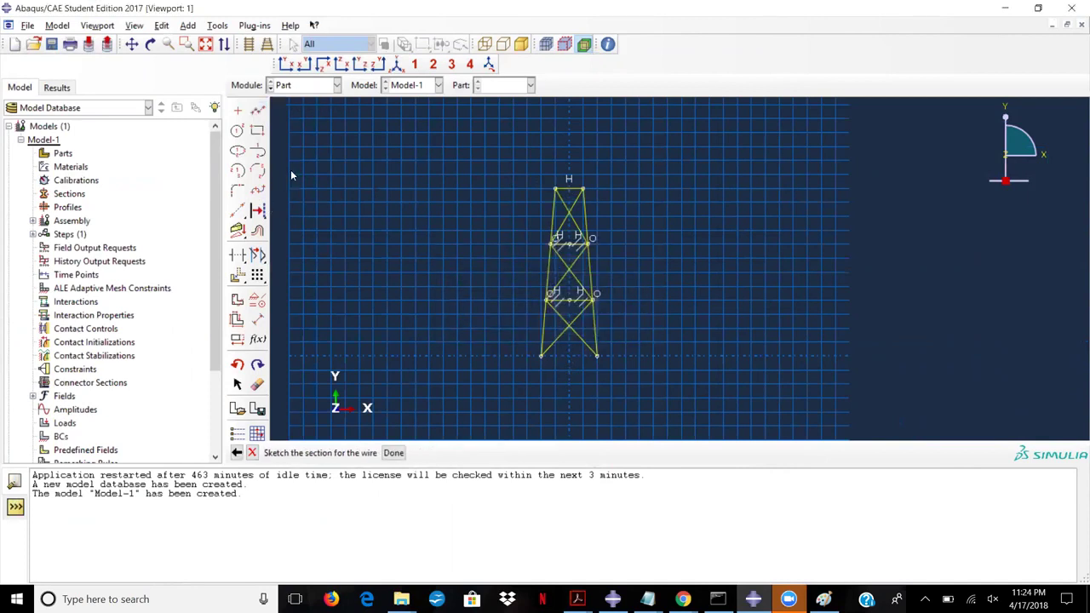
# Step: Sketch vertical centreline segments from (0,20) down to the lowest brace crossing and from (0,20) up to (0,60)
pyautogui.click(257, 110)
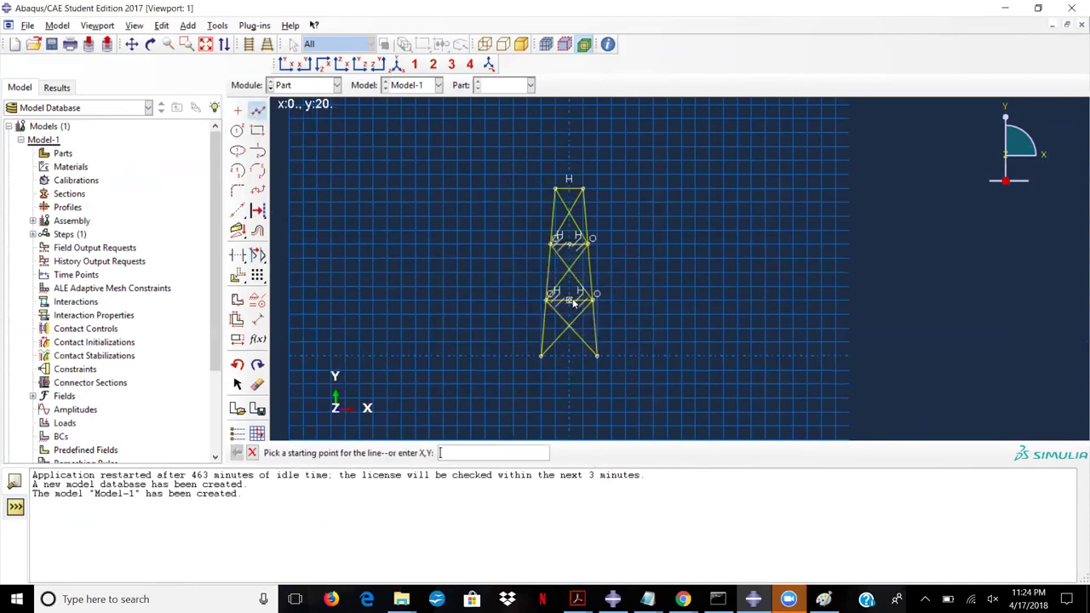
pyautogui.click(570, 301)
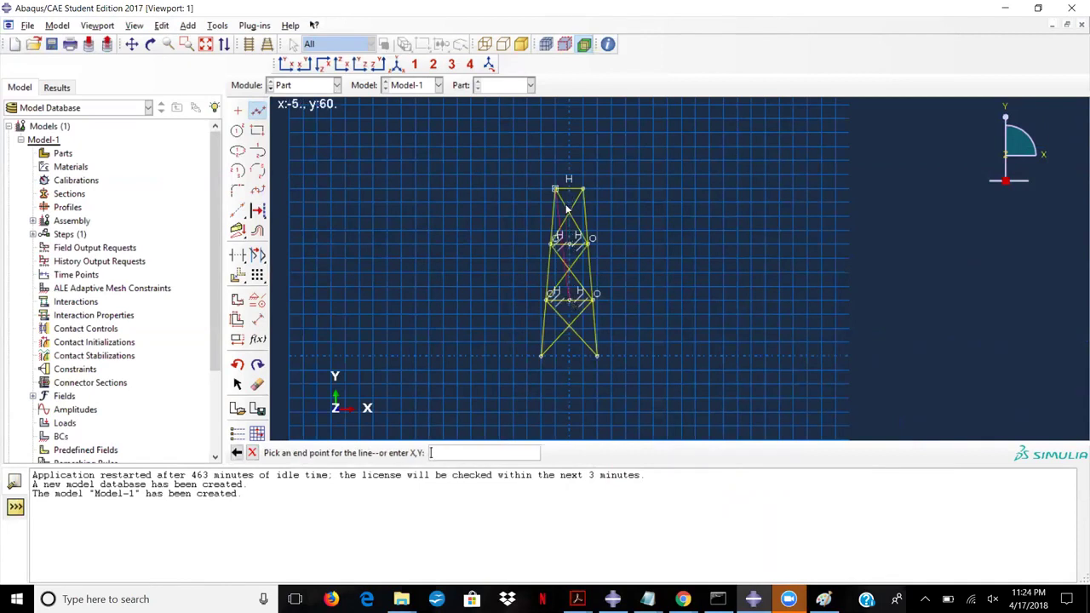
pyautogui.click(572, 322)
pyautogui.press('Escape')
pyautogui.click(257, 110)
pyautogui.click(570, 299)
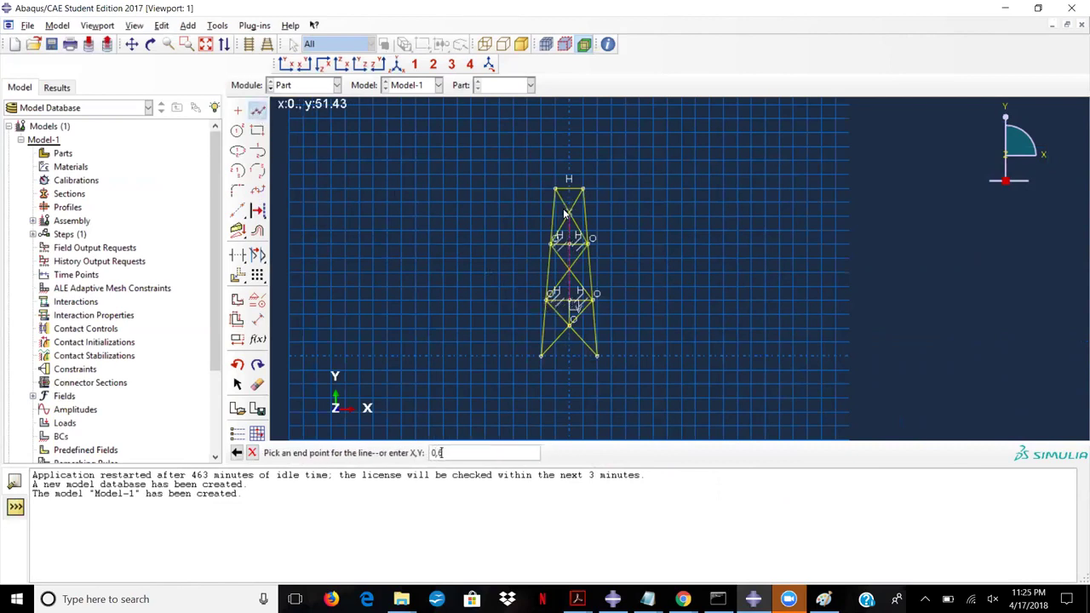
pyautogui.press('Escape')
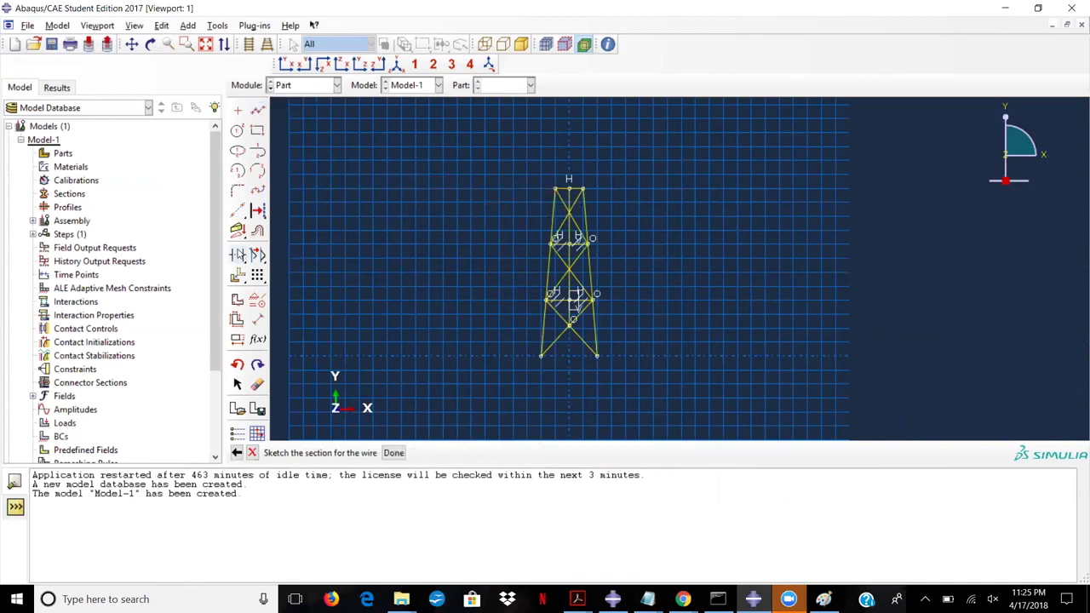
# Step: Trim away the left leg, the left-side brace segments, and the left halves of the top edge and the strut at height 40
pyautogui.click(239, 256)
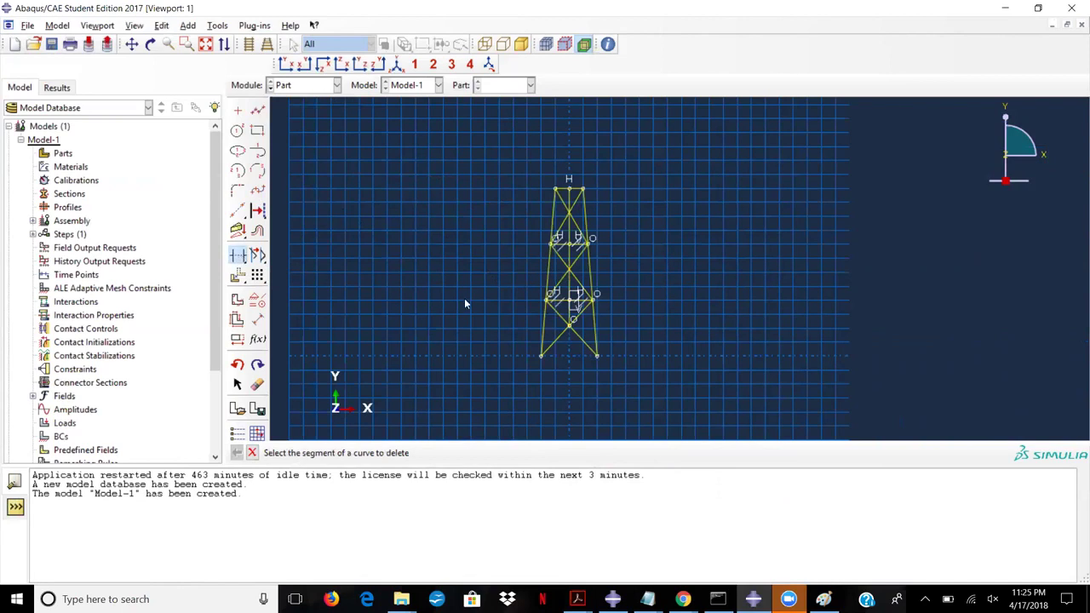
pyautogui.click(544, 336)
pyautogui.click(555, 340)
pyautogui.click(555, 294)
pyautogui.click(553, 263)
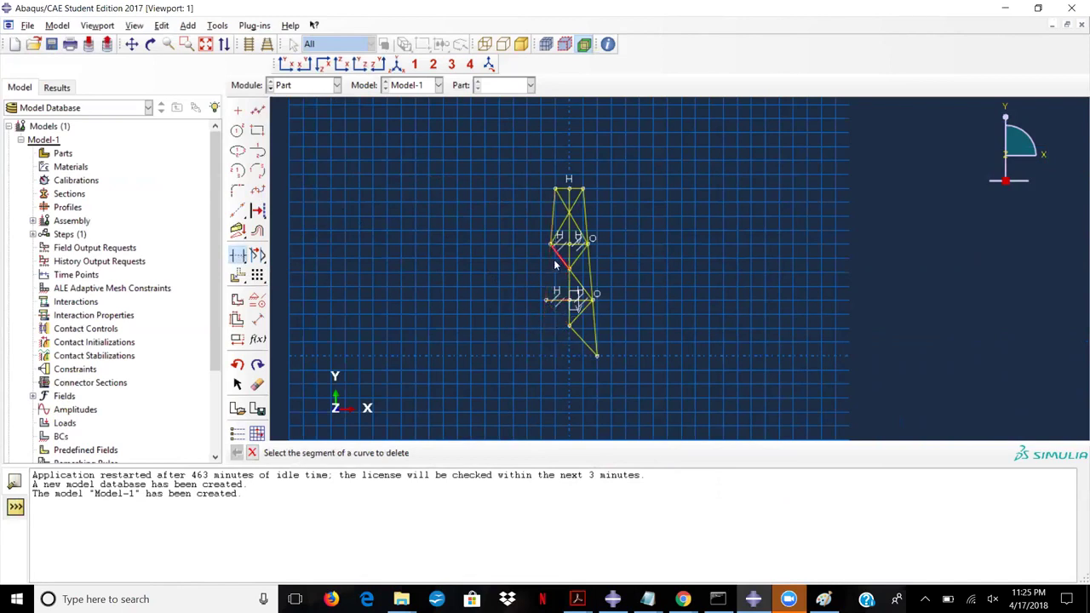
pyautogui.click(559, 246)
pyautogui.click(554, 223)
pyautogui.click(562, 201)
pyautogui.click(560, 189)
# Step: Trim away the vertical centreline segments and the leftover left half of the strut at height 20
pyautogui.click(570, 201)
pyautogui.click(572, 232)
pyautogui.middleClick(571, 233)
pyautogui.click(242, 256)
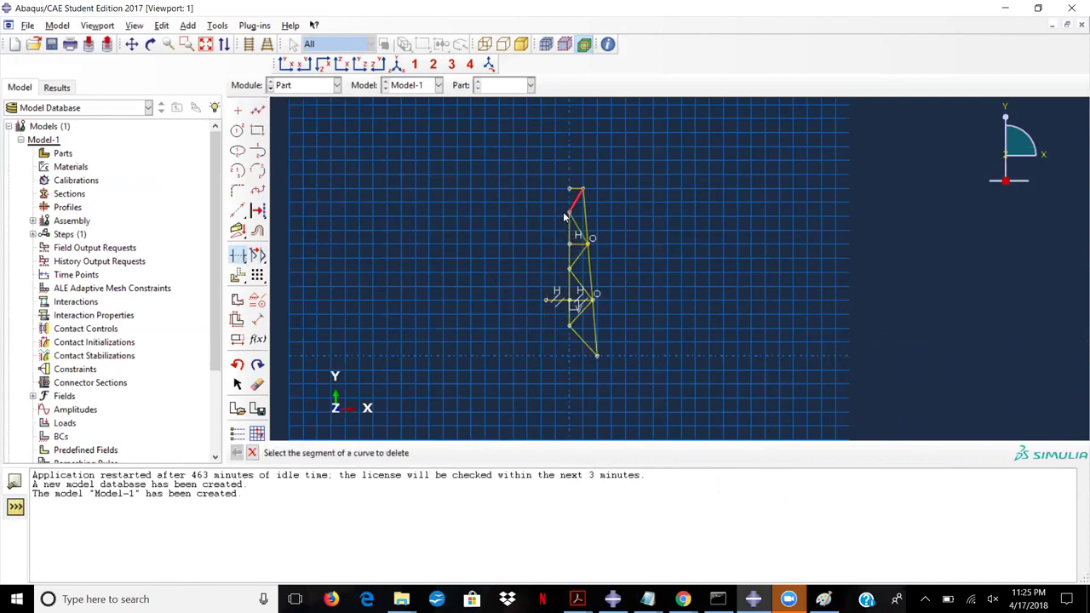
pyautogui.click(559, 300)
pyautogui.click(570, 314)
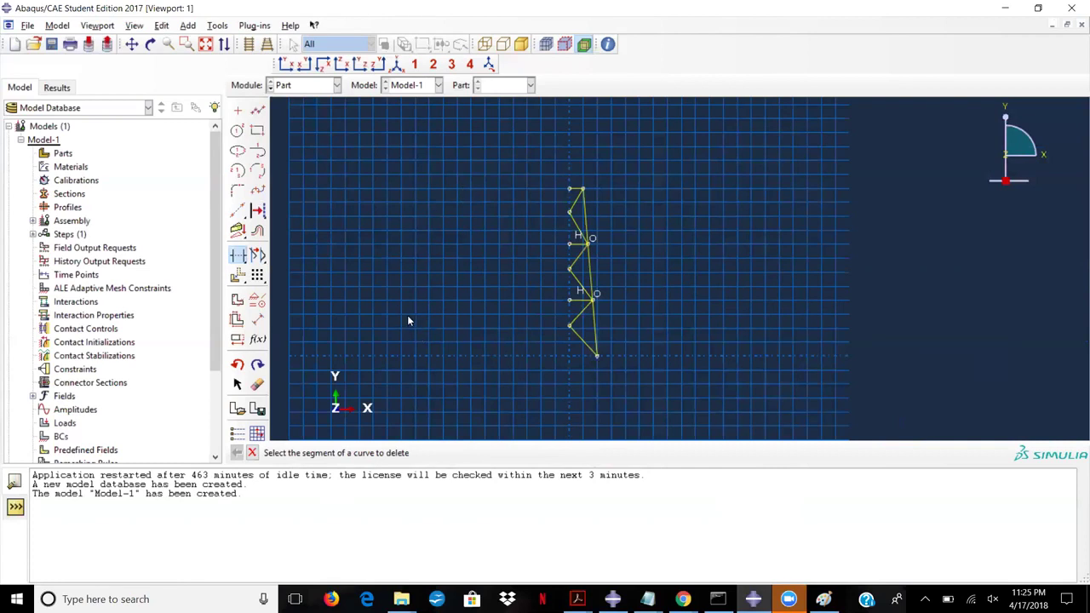
# Step: Finish the wire sketch to create the half-tower part and switch to the Property module
pyautogui.press('Escape')
pyautogui.click(393, 453)
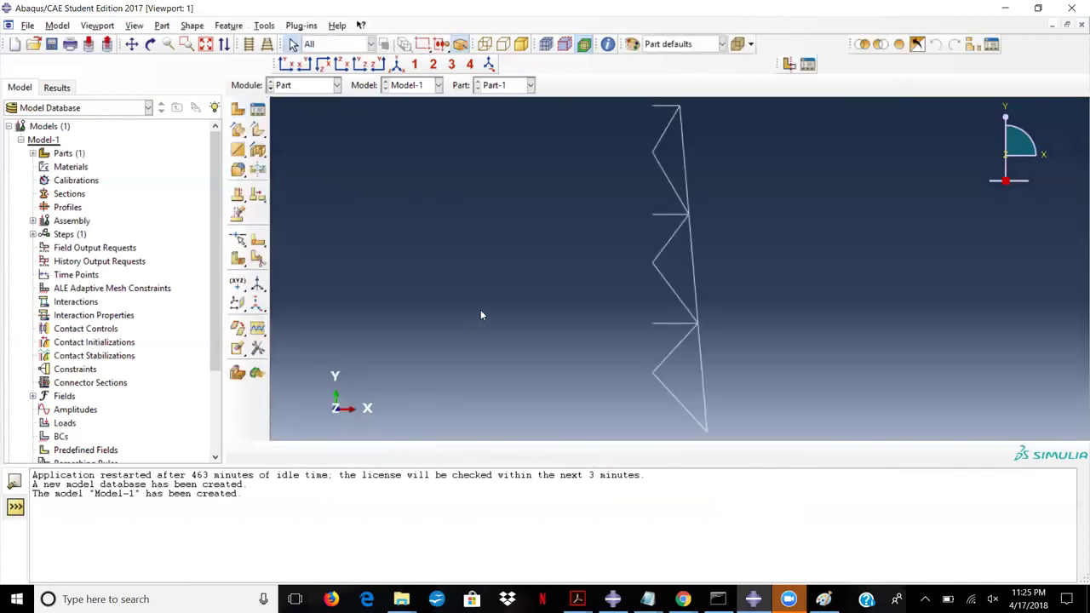
pyautogui.scroll(-2, 468, 289)
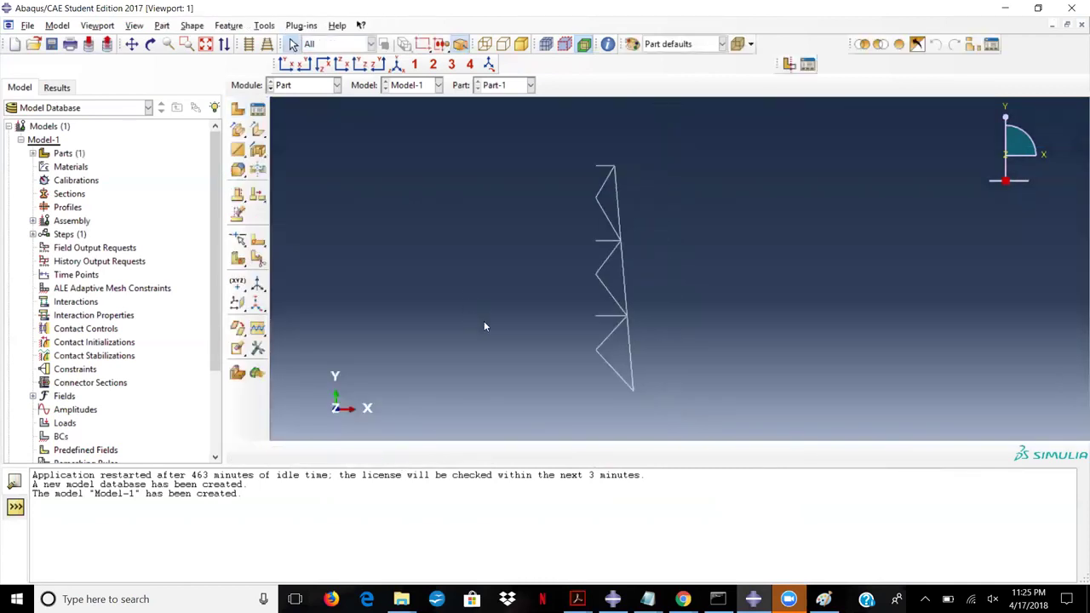
pyautogui.click(305, 86)
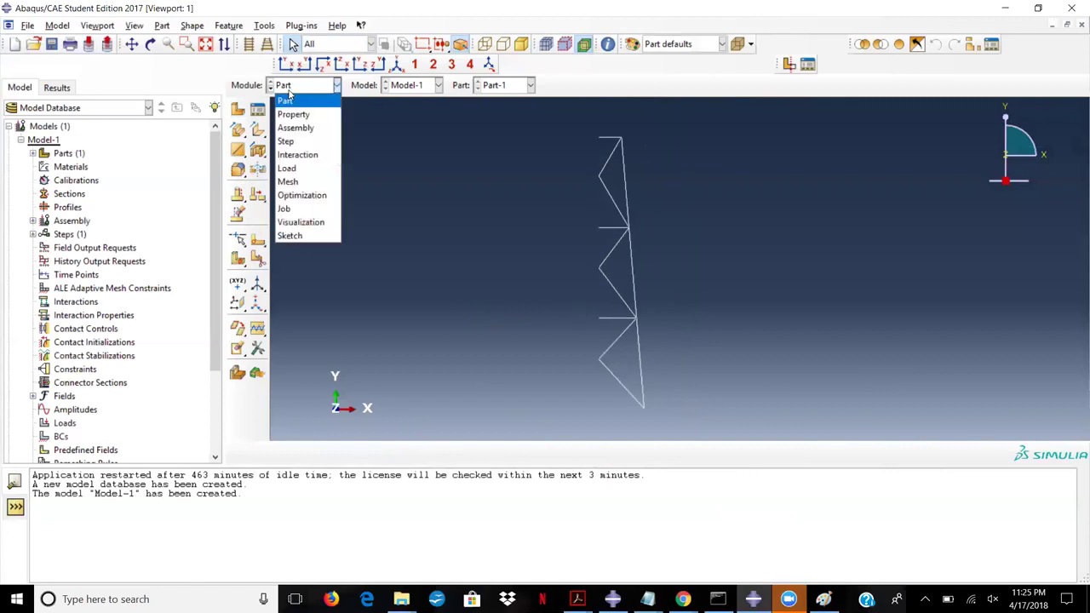
pyautogui.click(306, 116)
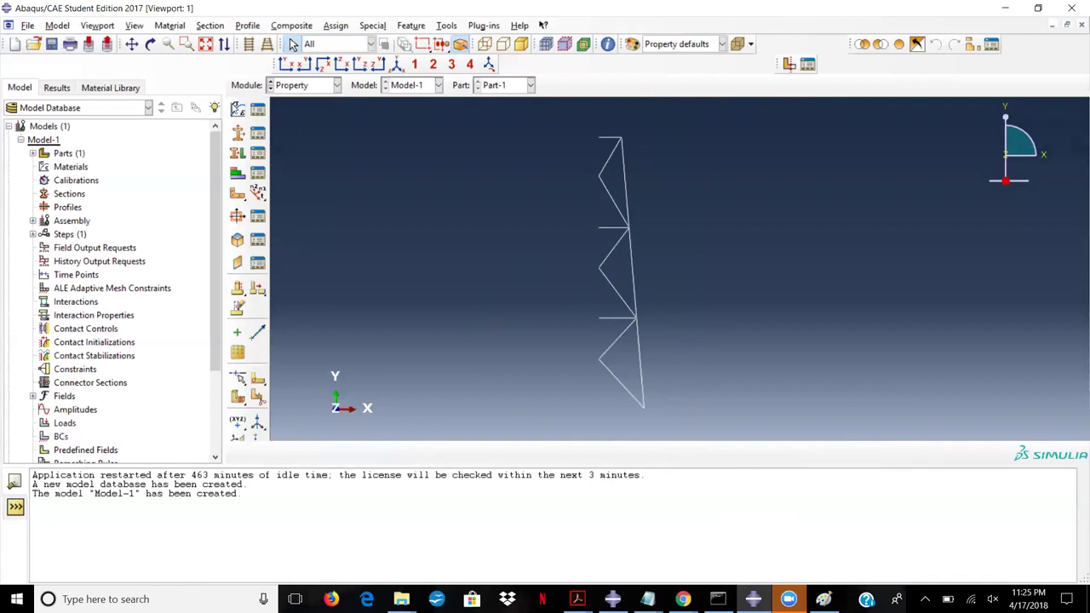
# Step: Create a material named Steel and add an Elastic mechanical behavior to it
pyautogui.click(238, 109)
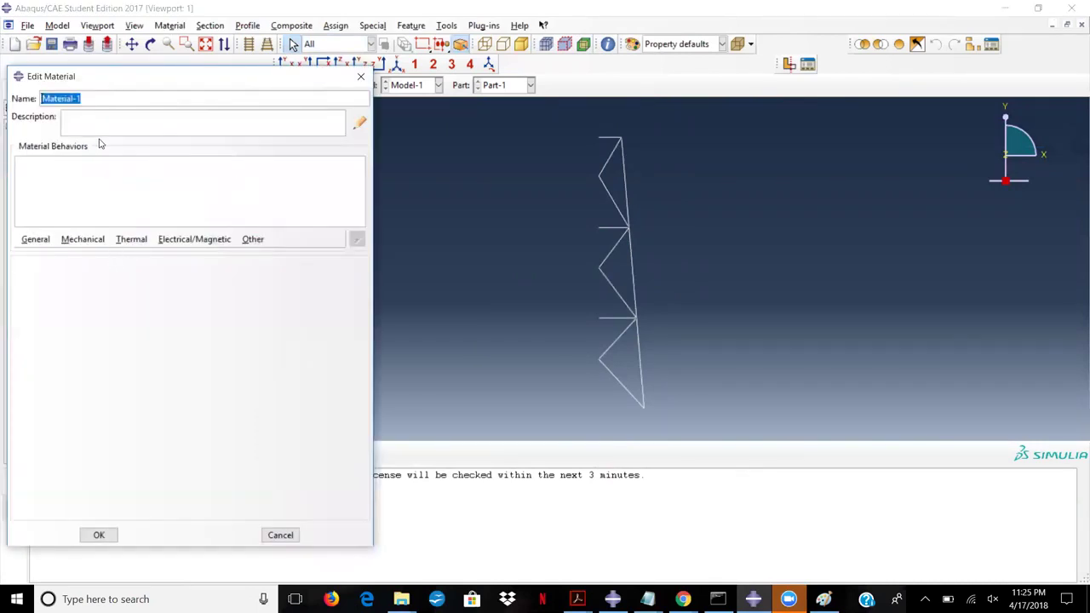
pyautogui.write('Steel')
pyautogui.click(83, 239)
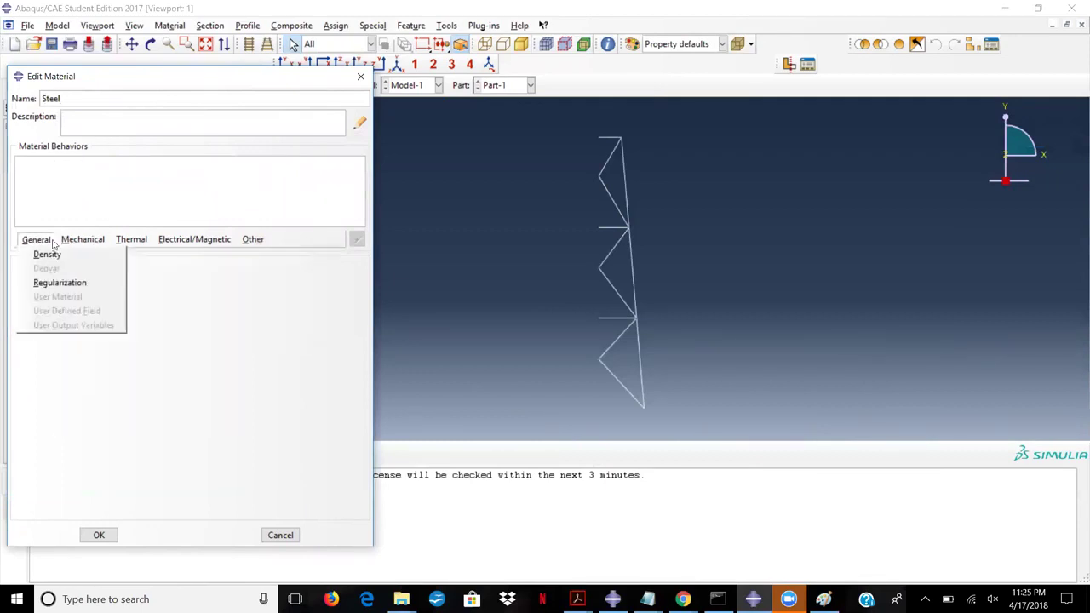
pyautogui.moveTo(152, 242)
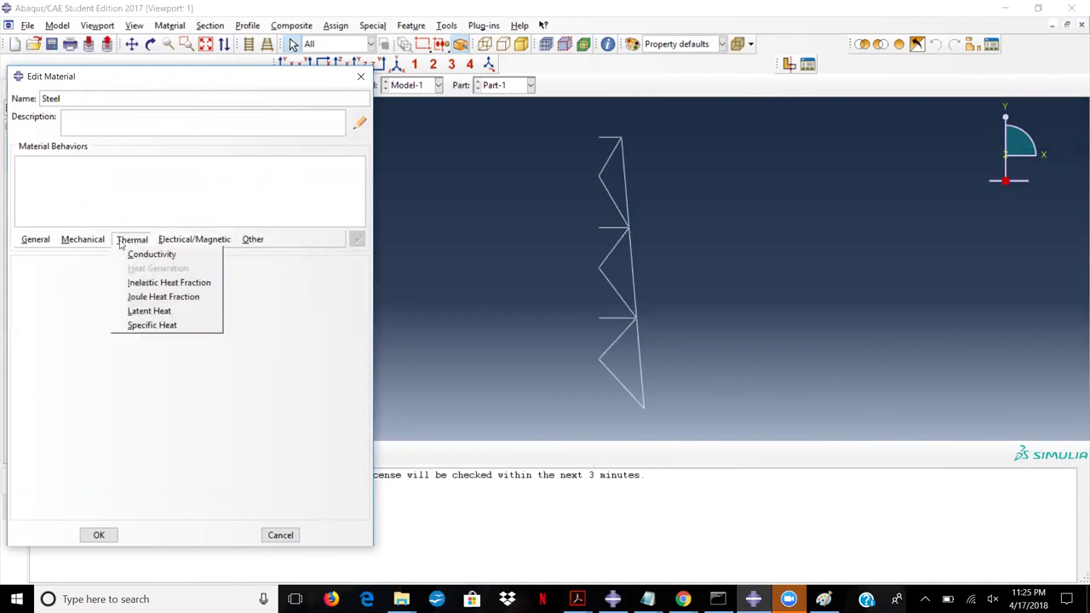
pyautogui.moveTo(83, 242)
pyautogui.moveTo(91, 259)
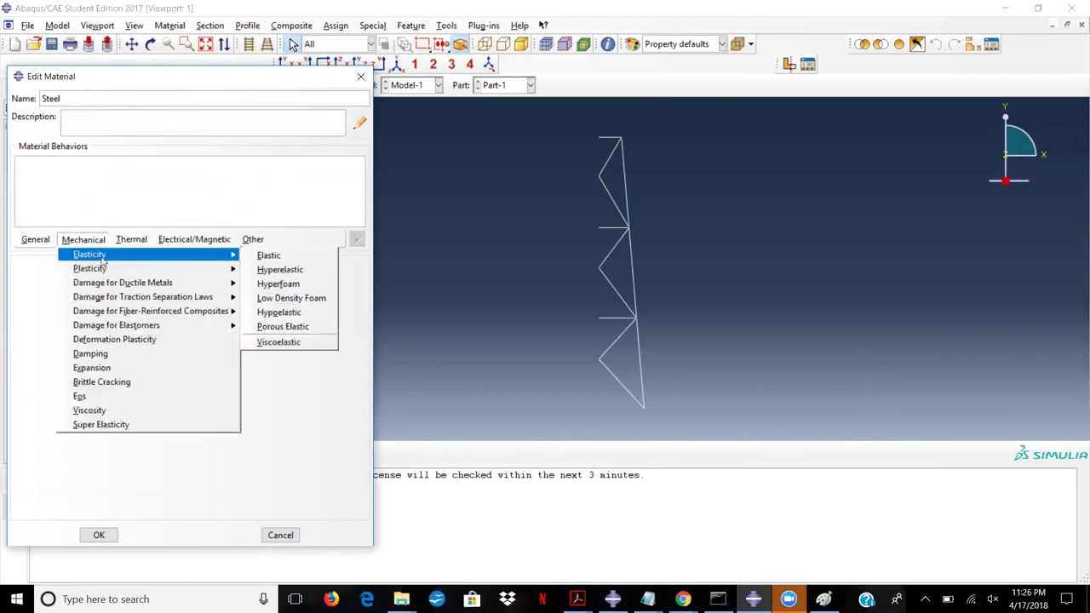
pyautogui.click(271, 256)
# Step: Set the Steel material's Young's modulus to 200 and Poisson's ratio to 0.3, and save the material
pyautogui.click(84, 433)
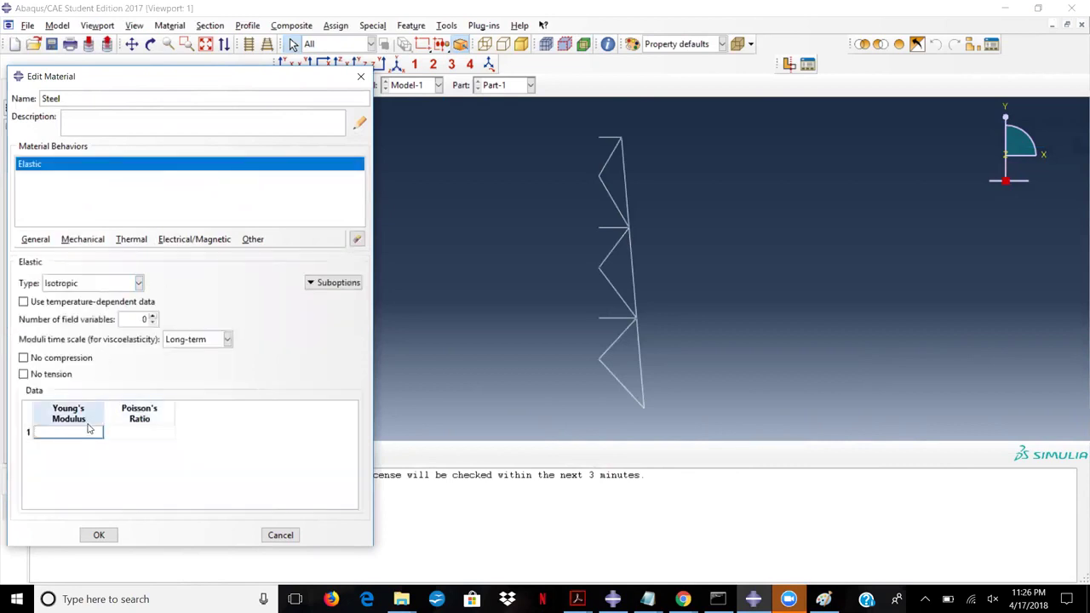
pyautogui.write('200')
pyautogui.press('Tab')
pyautogui.write('0.3')
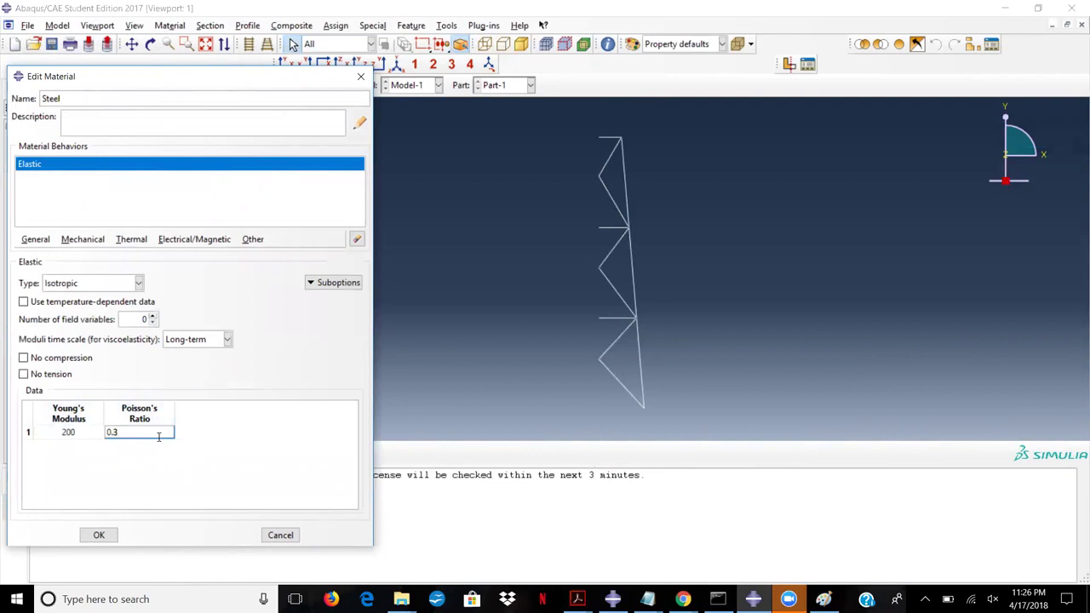
pyautogui.click(82, 433)
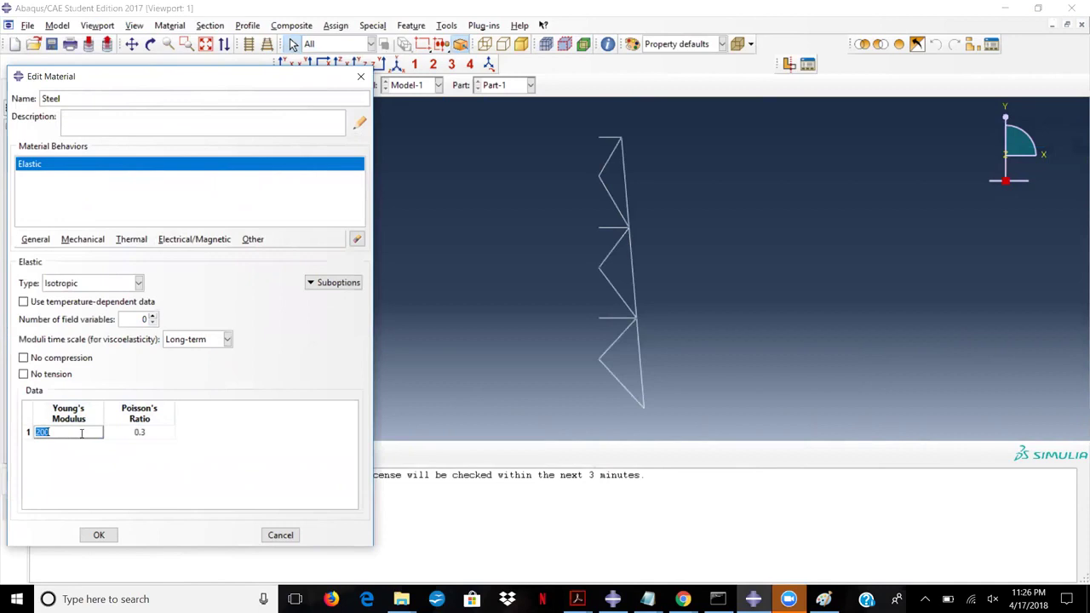
pyautogui.click(82, 433)
pyautogui.click(99, 535)
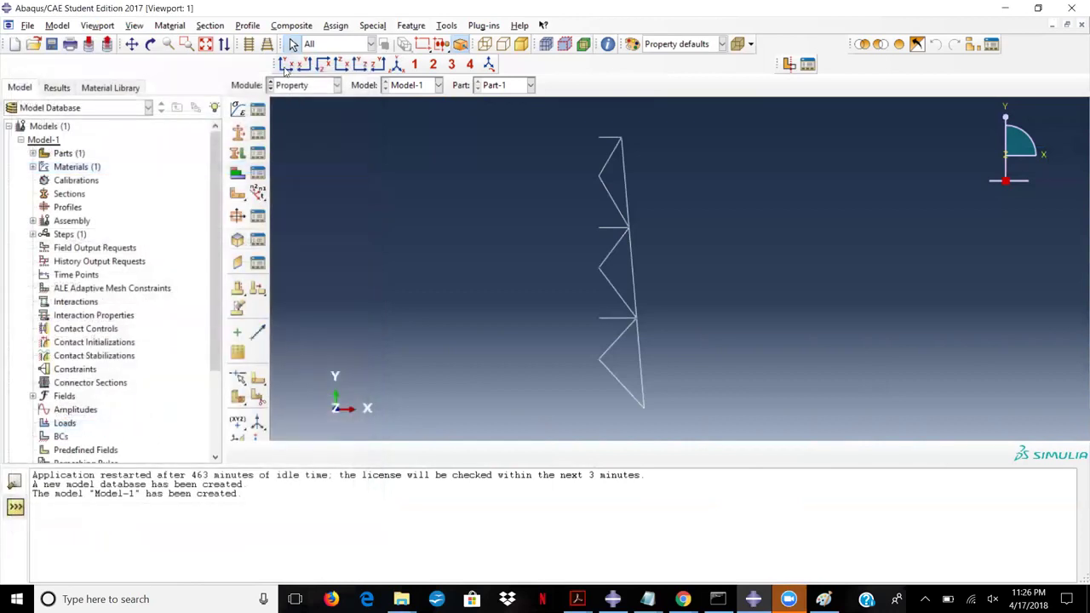
# Step: Create a new beam-category section of type Truss named TrussSection and continue to its properties
pyautogui.click(236, 135)
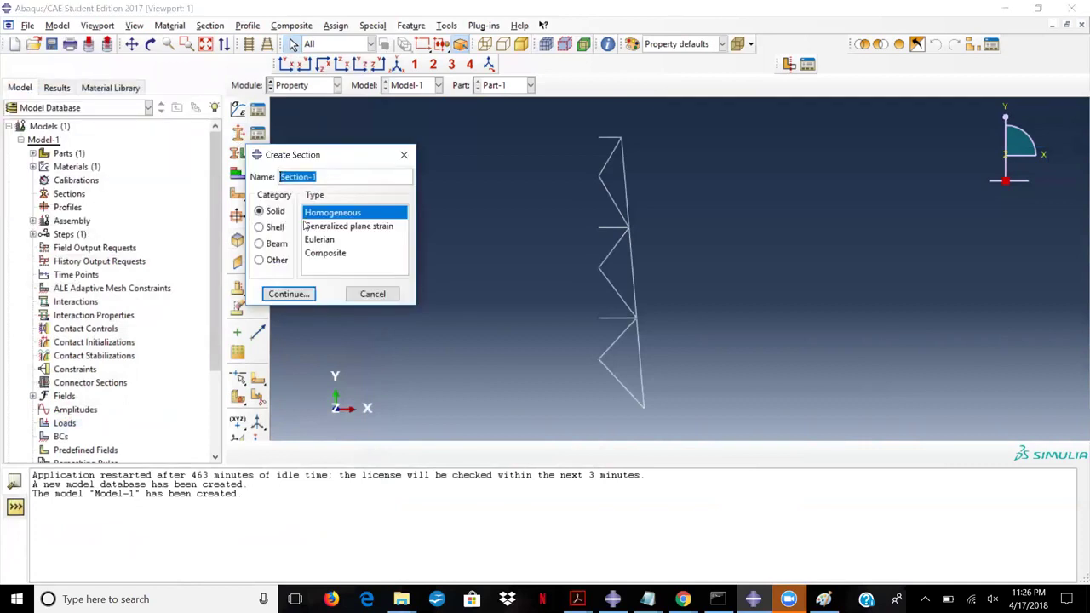
pyautogui.click(273, 246)
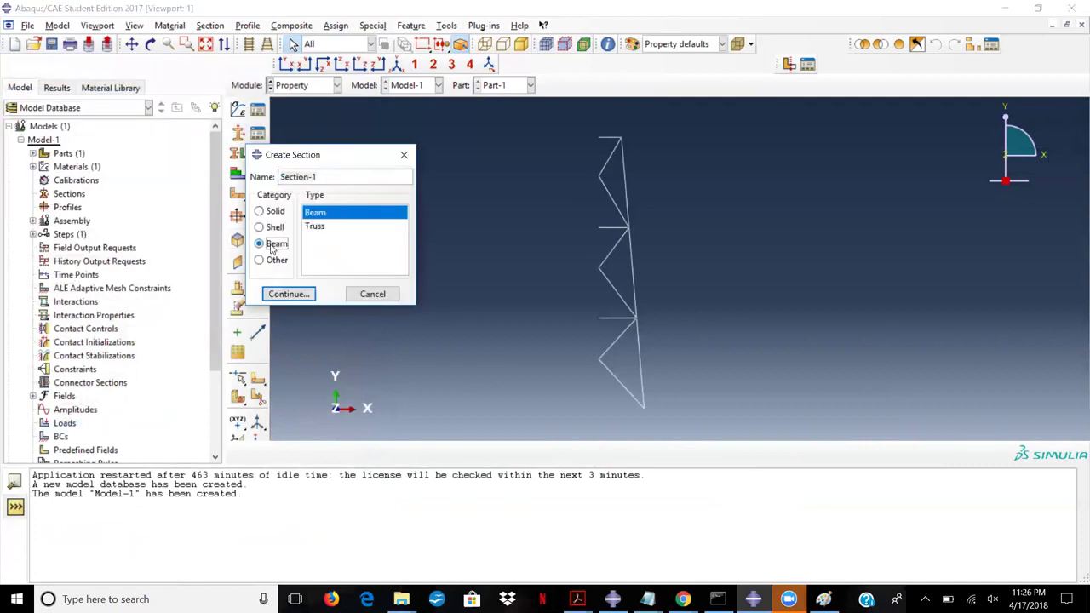
pyautogui.click(316, 228)
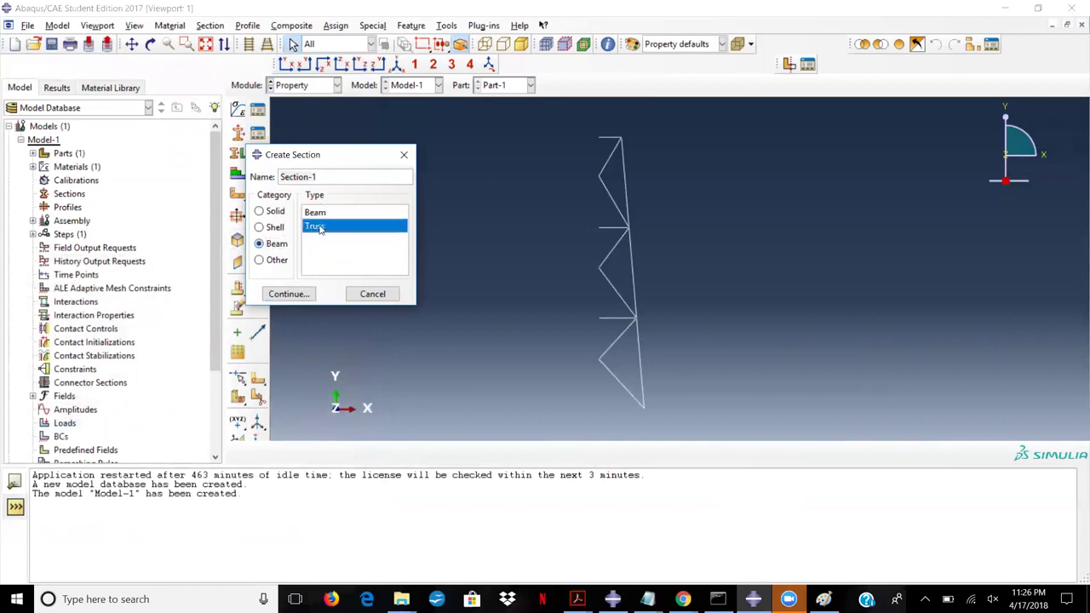
pyautogui.moveTo(338, 175); pyautogui.dragTo(229, 181)
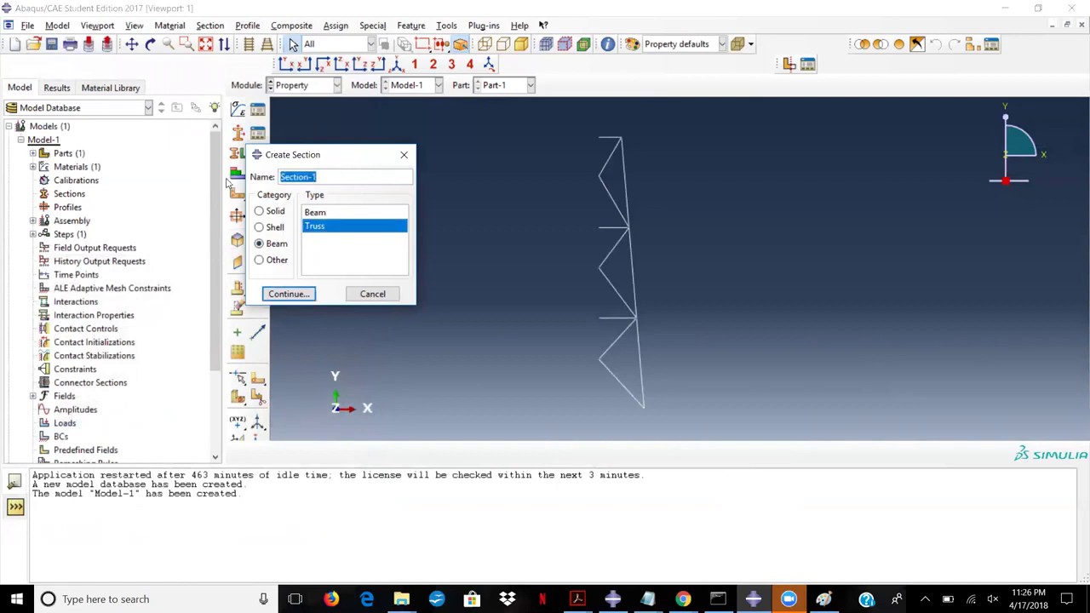
pyautogui.write('Truss')
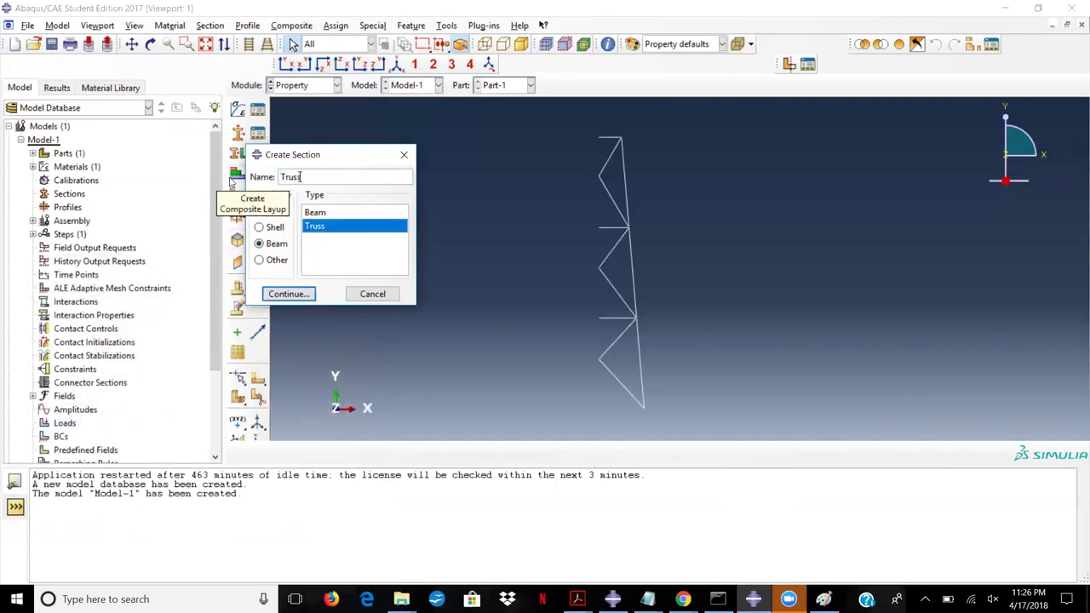
pyautogui.write('Section')
pyautogui.click(311, 296)
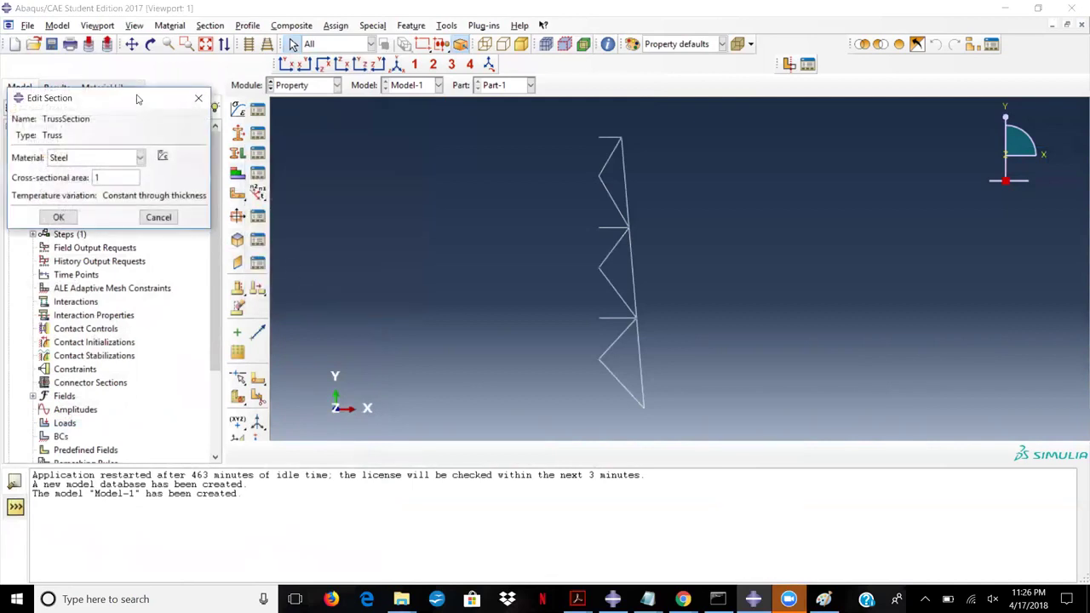
# Step: Define the truss section with the Steel material and a cross-sectional area of 1, and save it
pyautogui.click(454, 269)
pyautogui.click(454, 268)
pyautogui.click(434, 273)
pyautogui.click(423, 287)
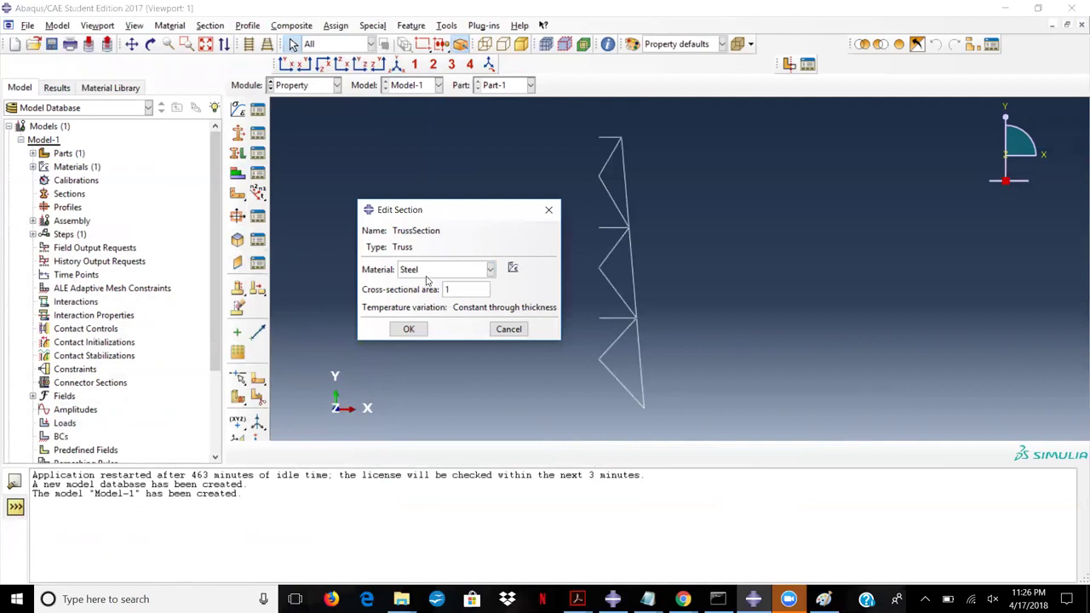
pyautogui.moveTo(460, 290); pyautogui.dragTo(427, 295)
pyautogui.click(471, 291)
pyautogui.click(394, 330)
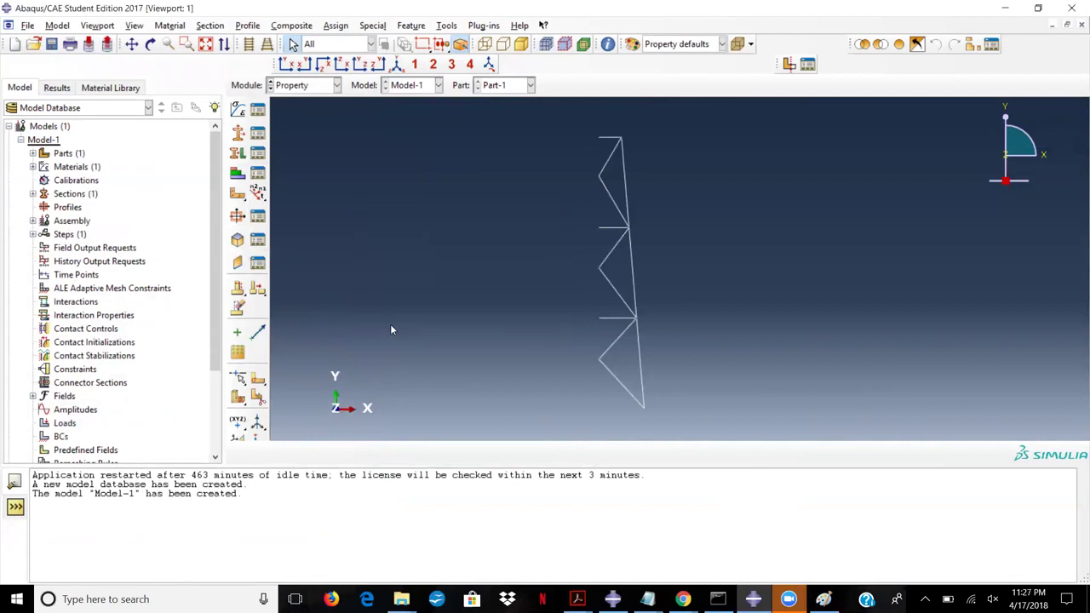
# Step: Assign TrussSection to all the wires of the half-tower part, creating Set-1 for the region
pyautogui.click(239, 153)
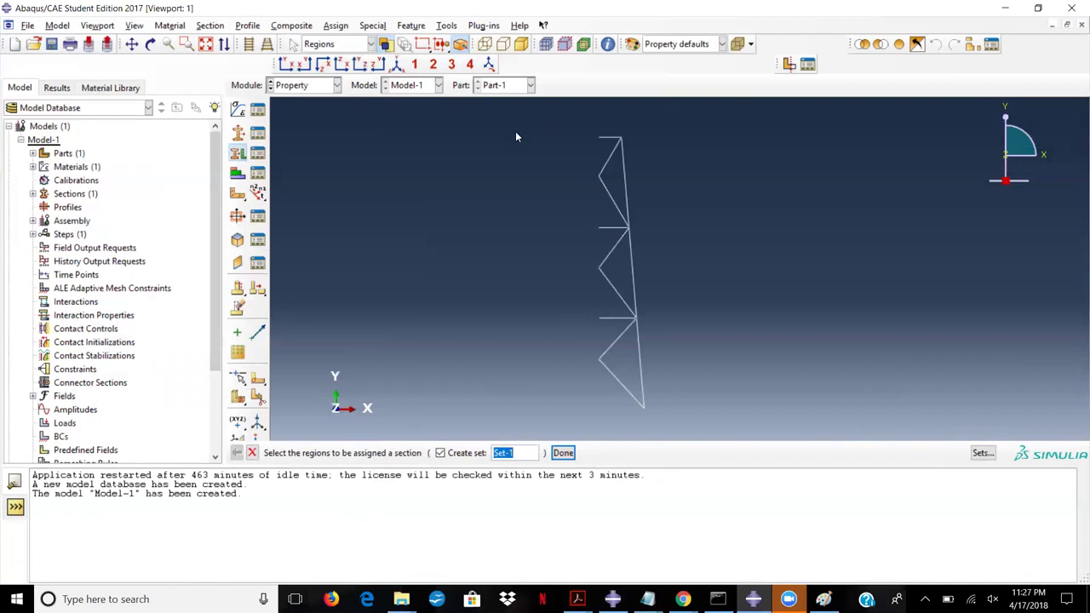
pyautogui.moveTo(547, 122); pyautogui.dragTo(686, 417)
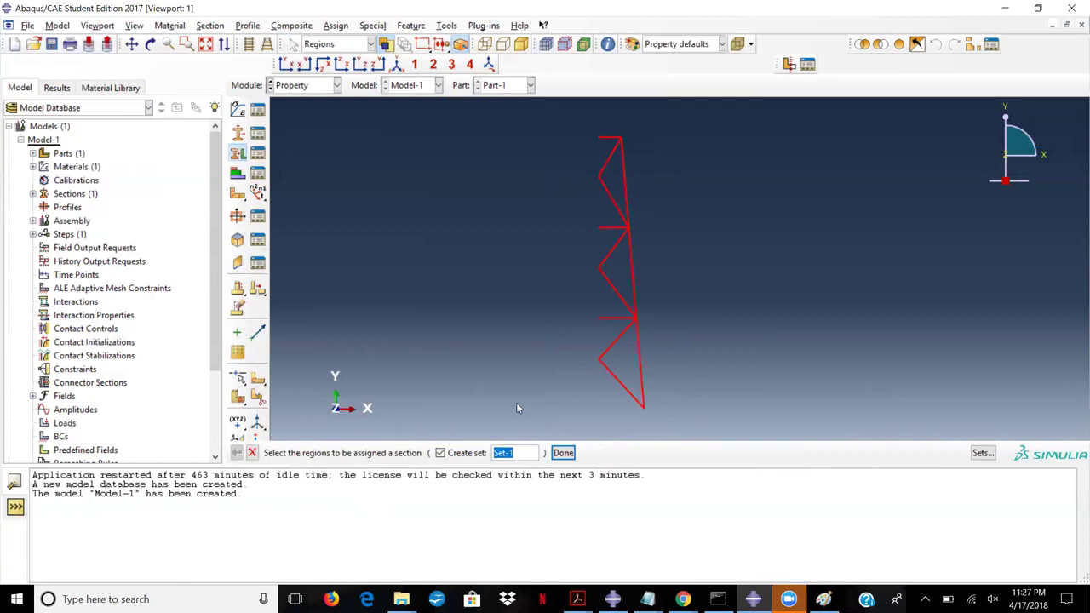
pyautogui.click(563, 452)
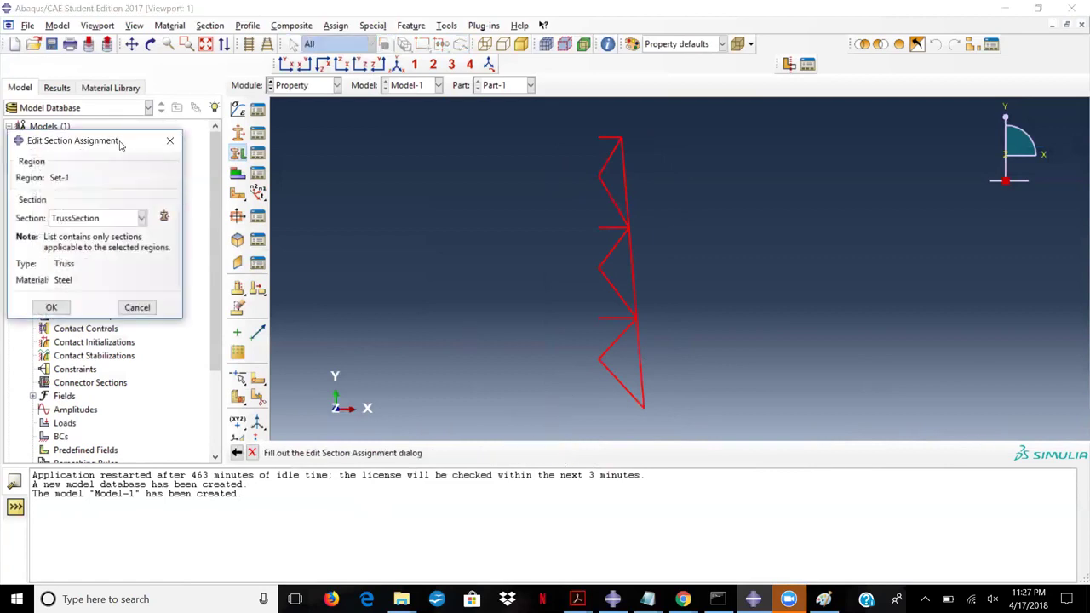
pyautogui.moveTo(121, 143); pyautogui.dragTo(460, 204)
pyautogui.click(415, 278)
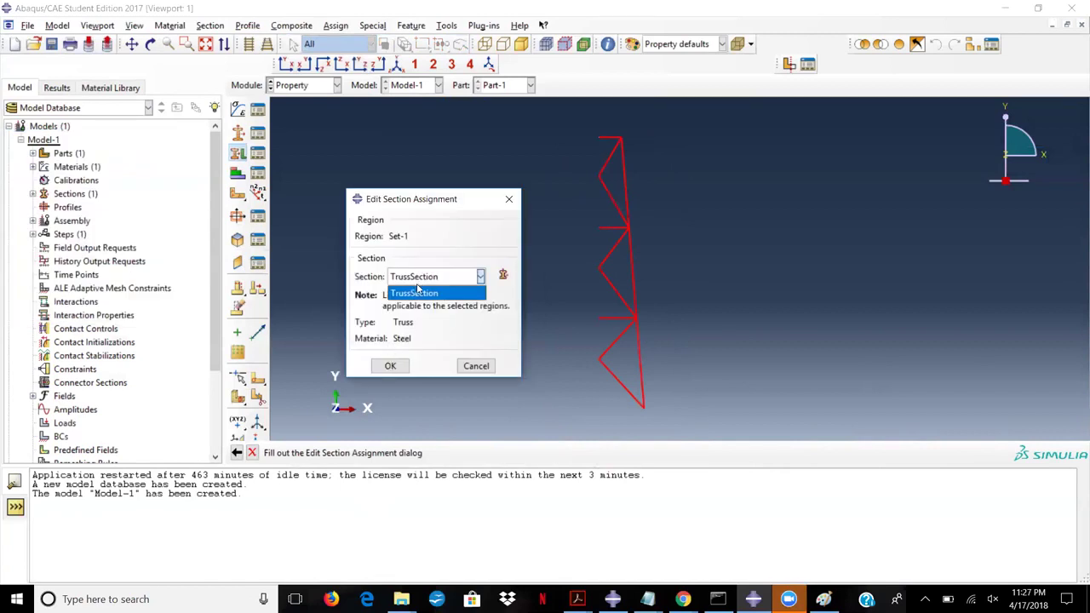
pyautogui.click(415, 294)
pyautogui.click(397, 367)
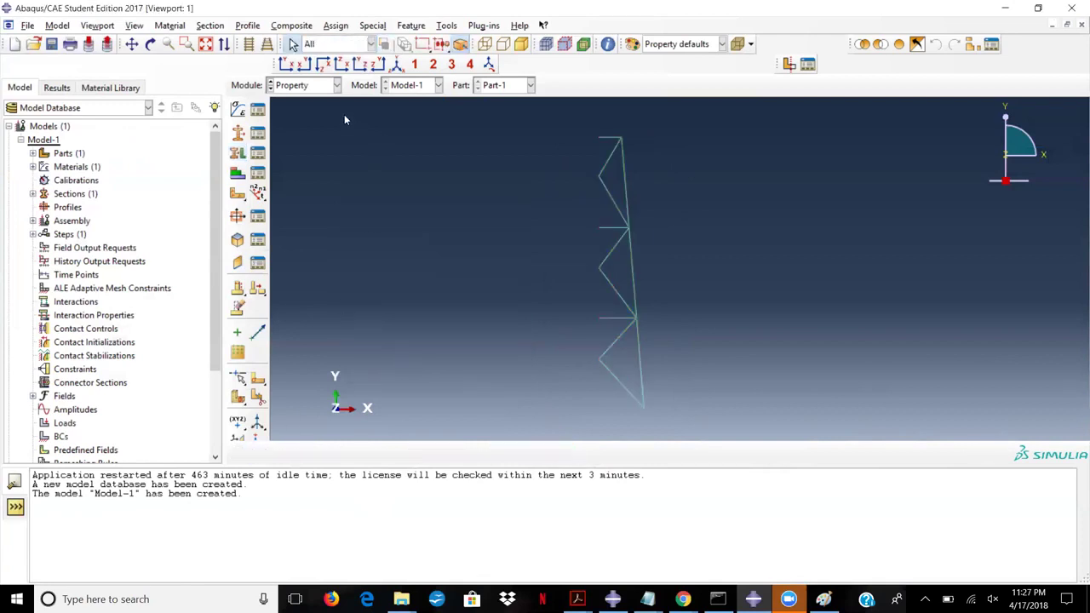
# Step: Switch to the Assembly module and create a dependent (mesh on part) instance of Part-1
pyautogui.click(316, 86)
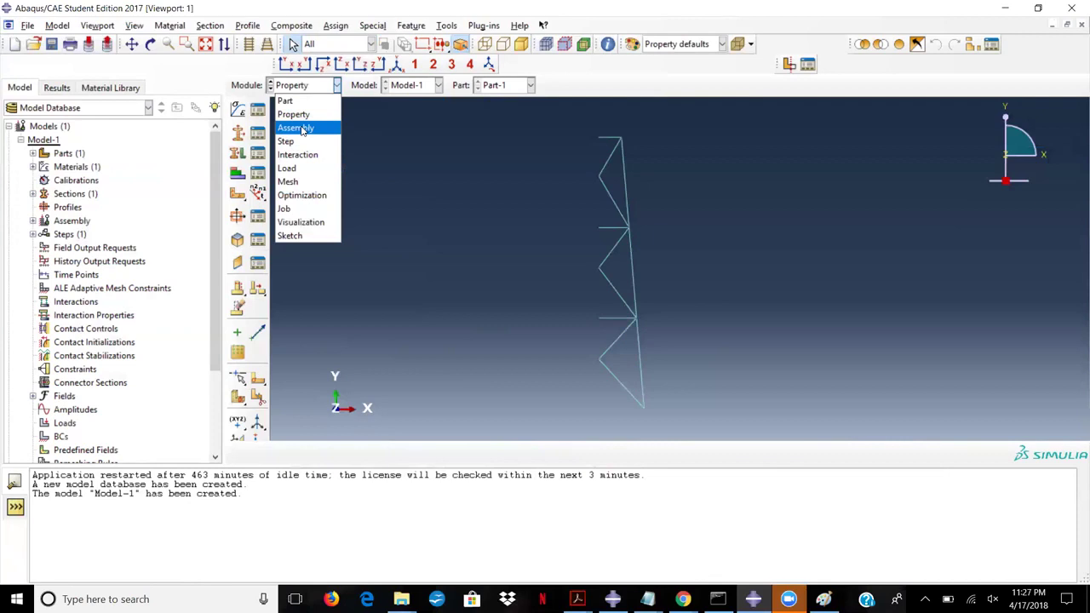
pyautogui.click(303, 129)
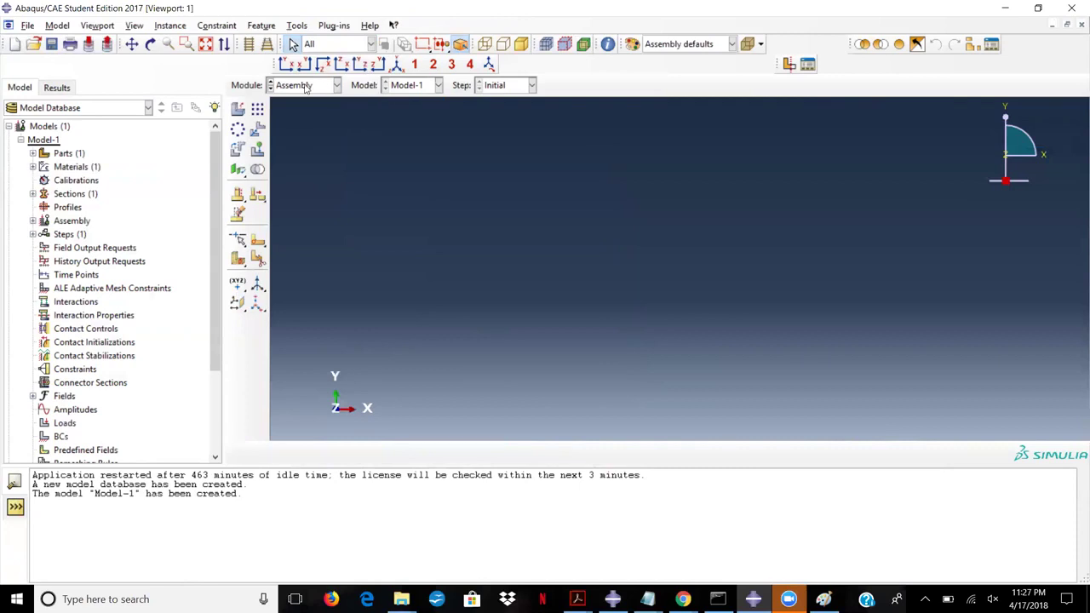
pyautogui.click(237, 108)
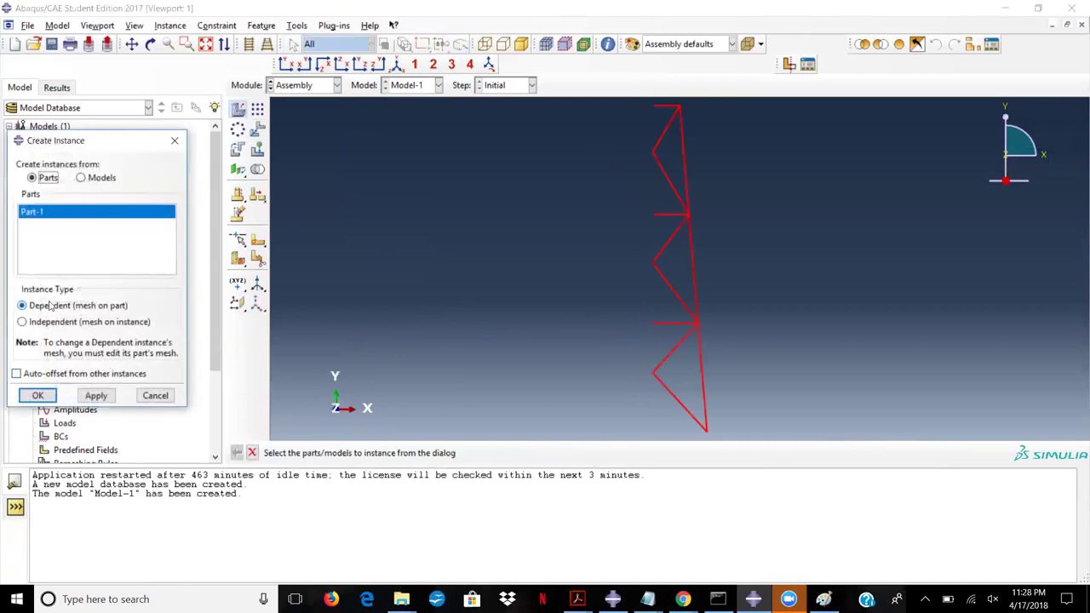
pyautogui.moveTo(103, 144); pyautogui.dragTo(476, 146)
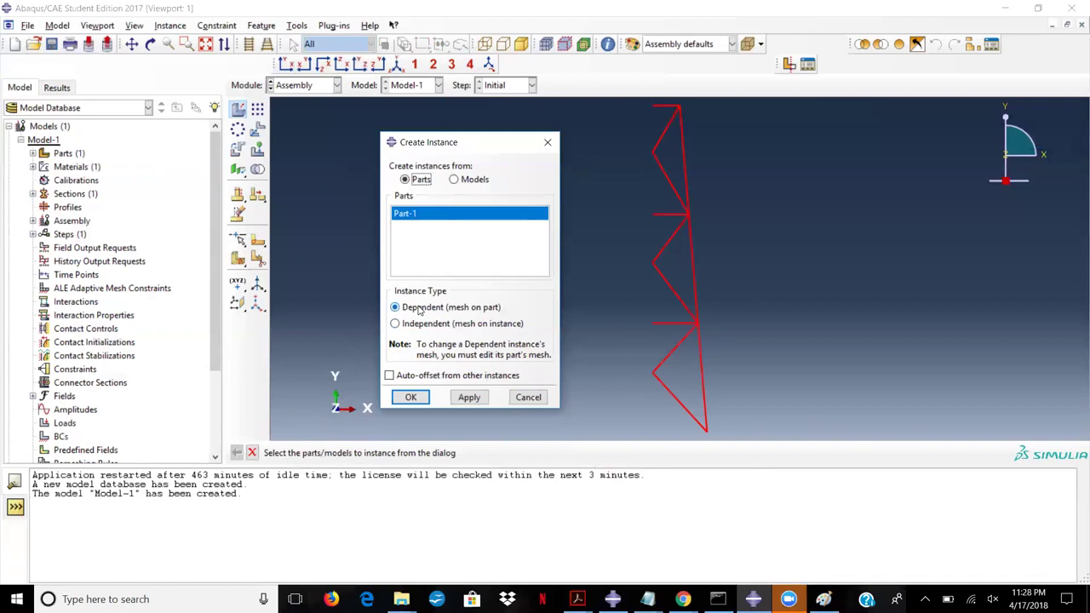
pyautogui.click(427, 325)
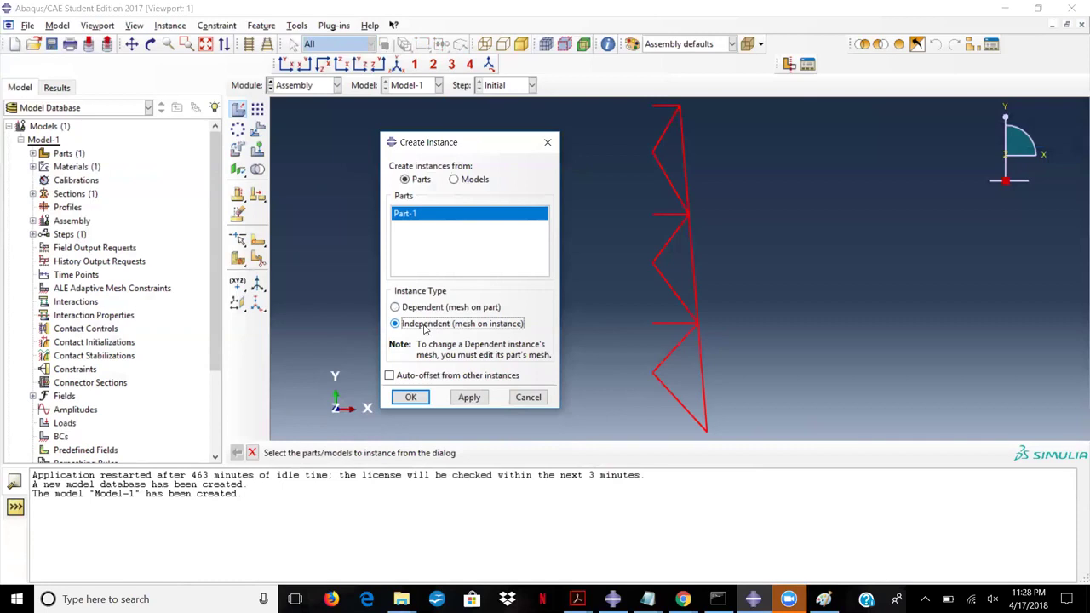
pyautogui.click(424, 310)
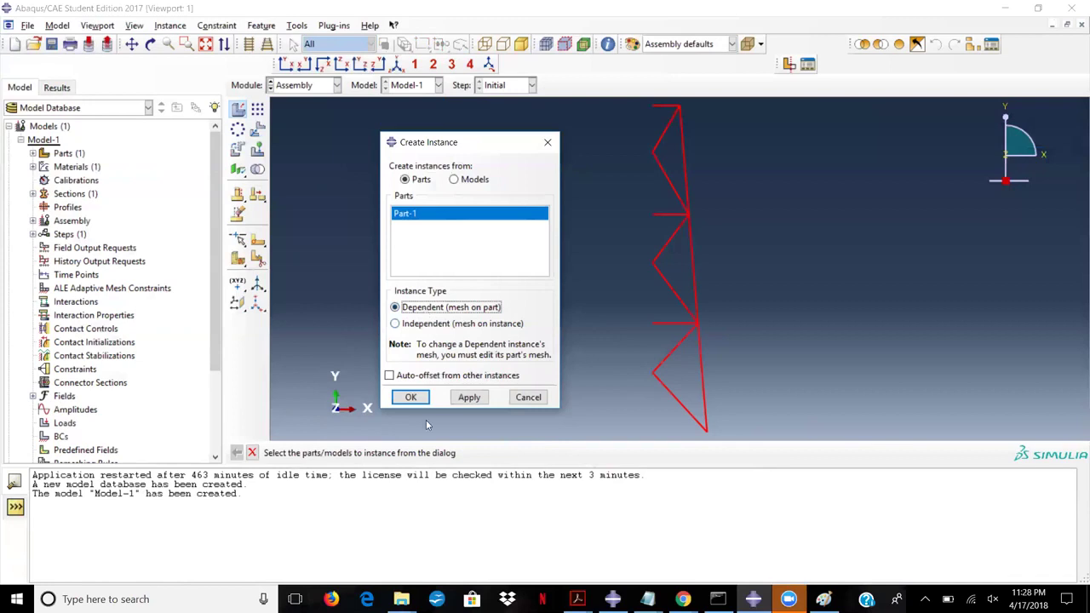
pyautogui.click(412, 398)
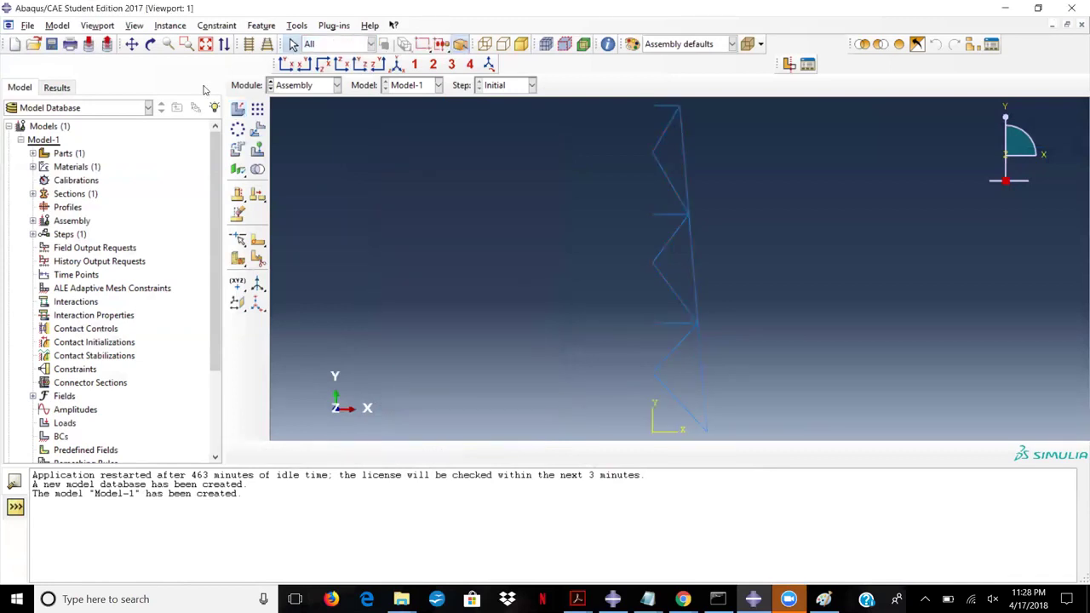
# Step: Switch to the Step module and create a Static, General step named Step-1 after the Initial step
pyautogui.click(286, 86)
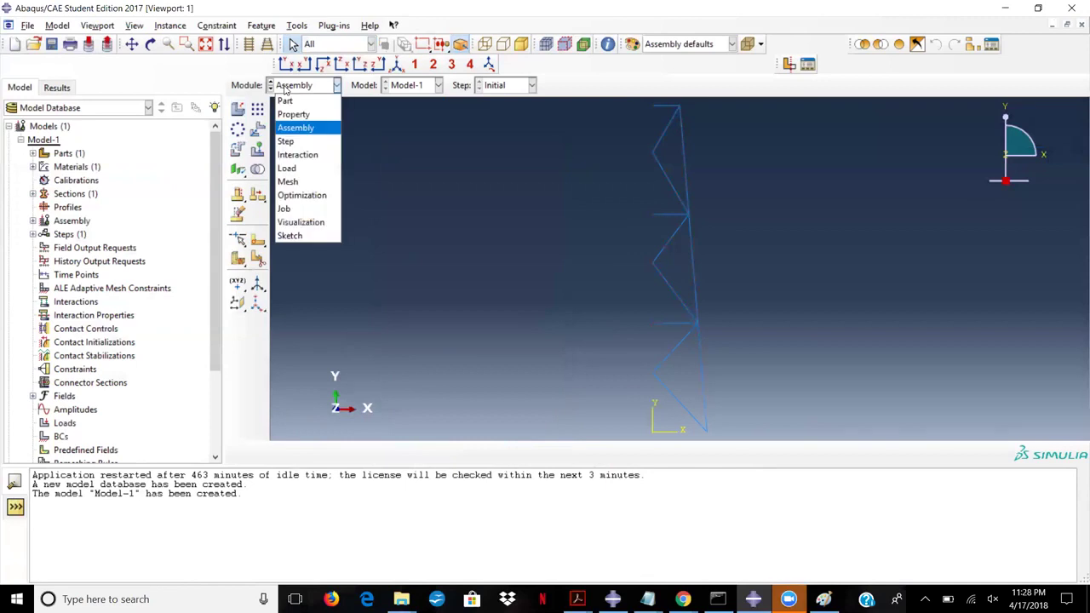
pyautogui.click(286, 143)
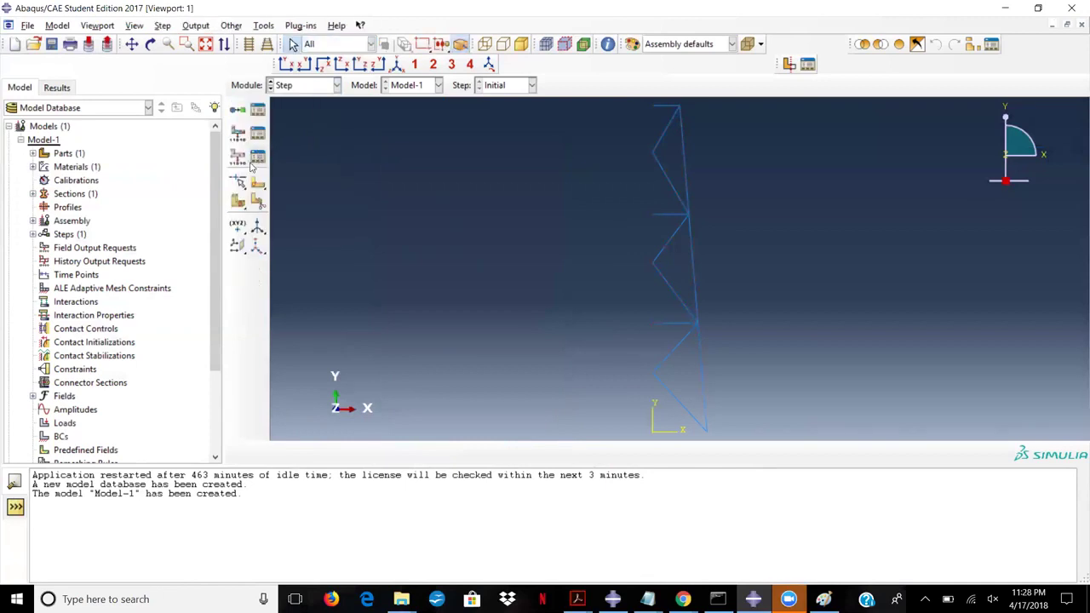
pyautogui.click(240, 112)
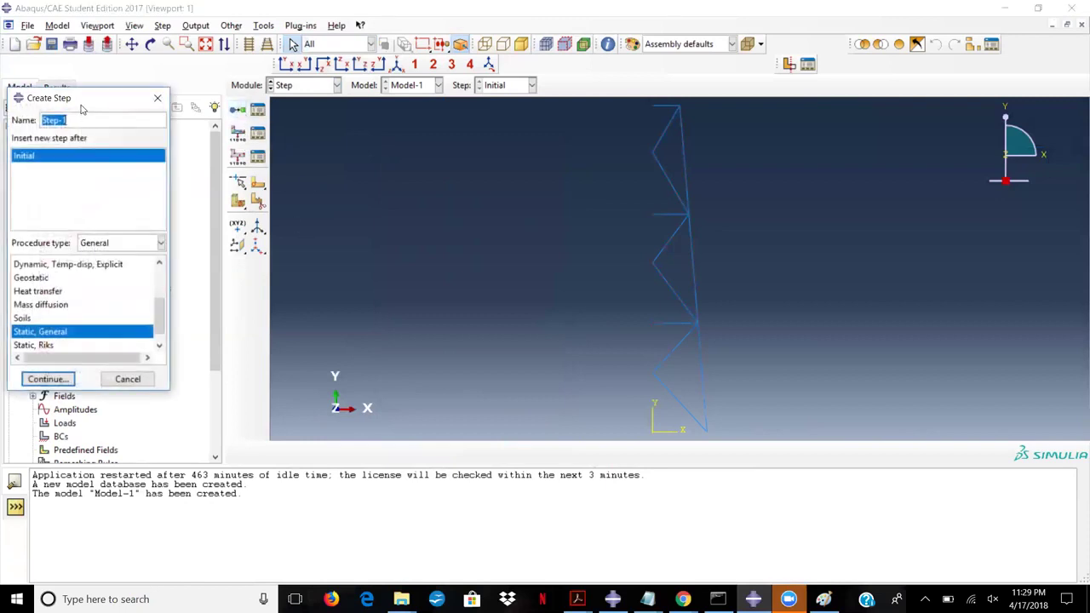
pyautogui.scroll(-1, 448, 351)
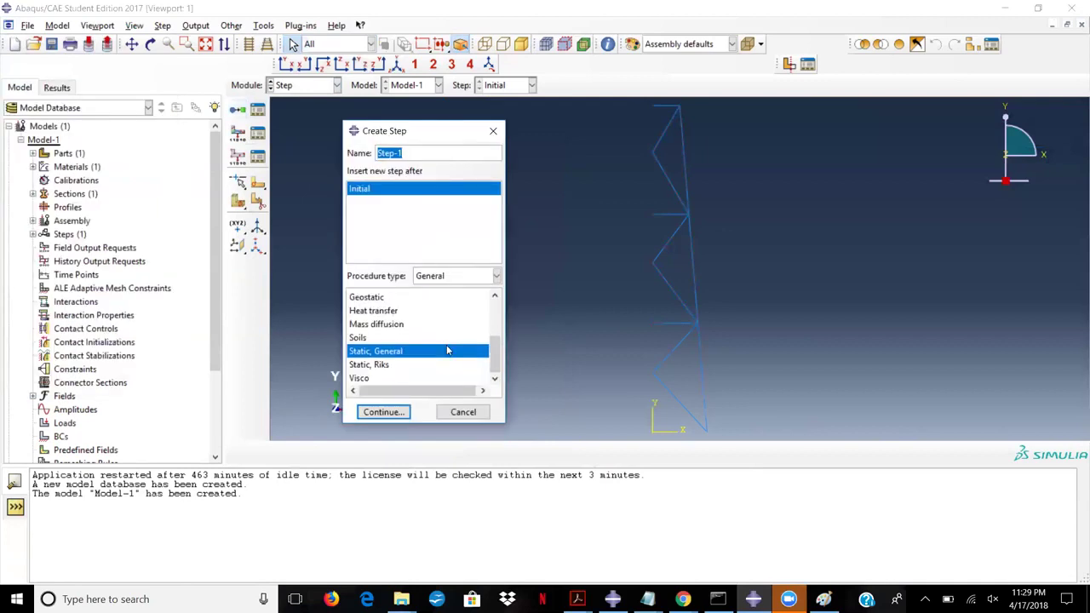
pyautogui.scroll(5, 447, 350)
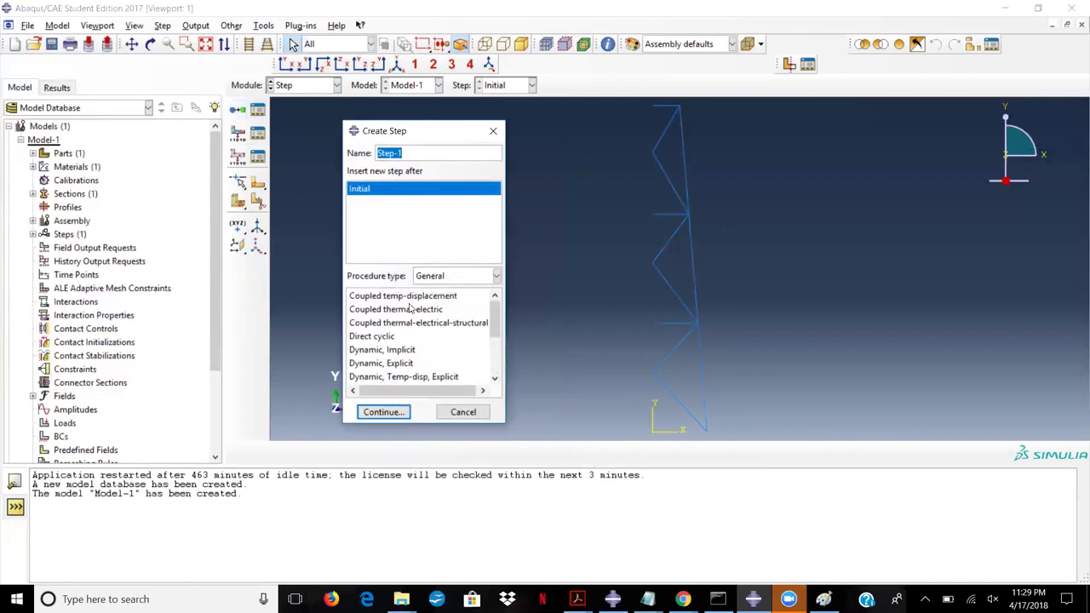
pyautogui.scroll(-3, 401, 309)
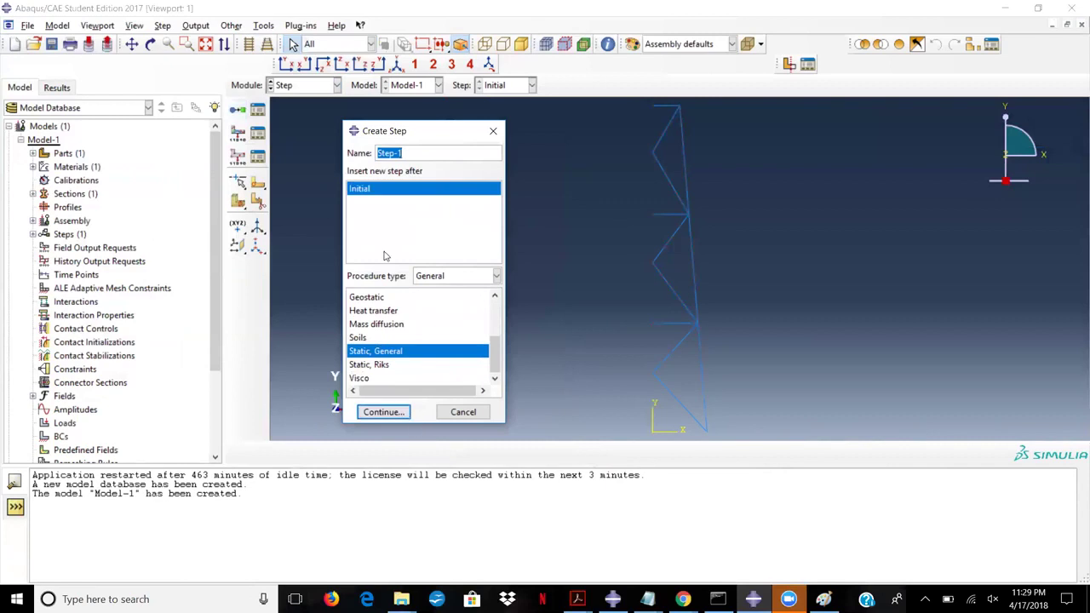
pyautogui.click(383, 411)
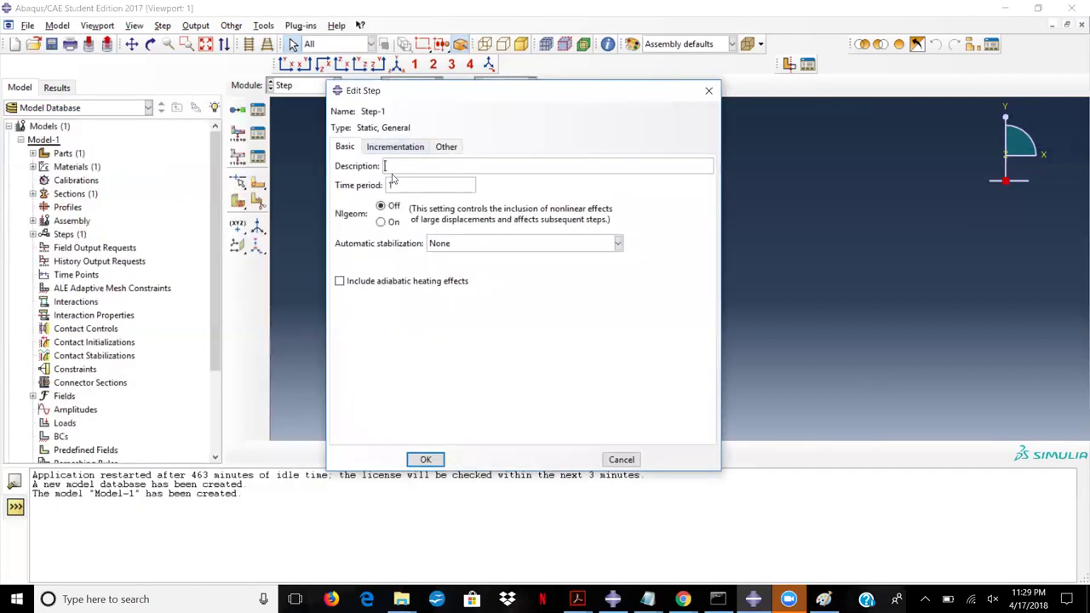
# Step: Review the step's basic and incrementation settings, keep time period 1, Nlgeom off and no automatic stabilization, and save the step
pyautogui.moveTo(400, 185); pyautogui.dragTo(375, 184)
pyautogui.click(385, 222)
pyautogui.click(394, 207)
pyautogui.click(472, 245)
pyautogui.click(473, 244)
pyautogui.click(403, 150)
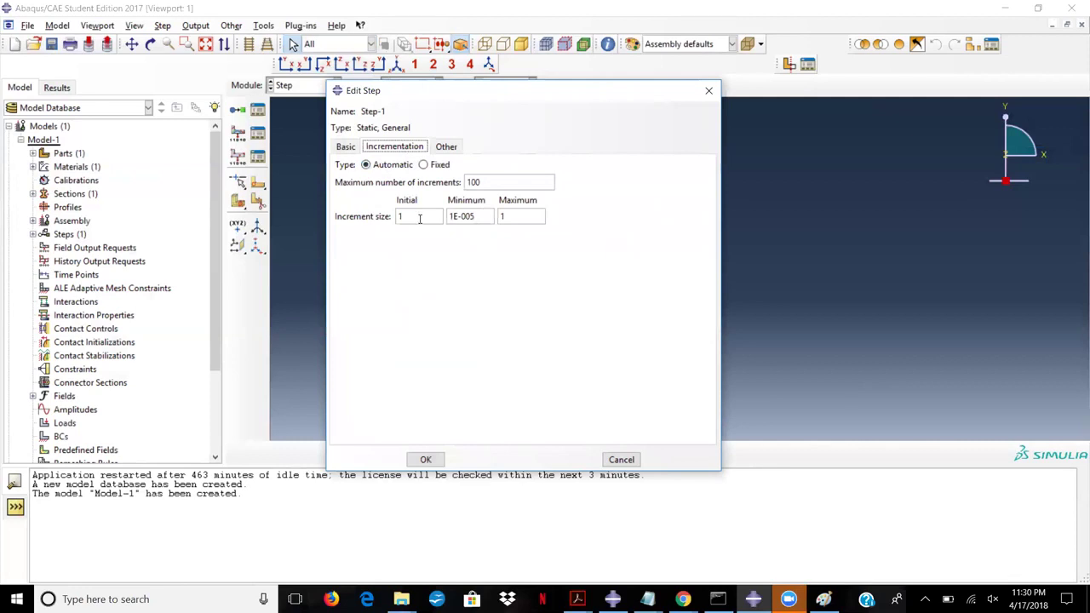
pyautogui.click(345, 150)
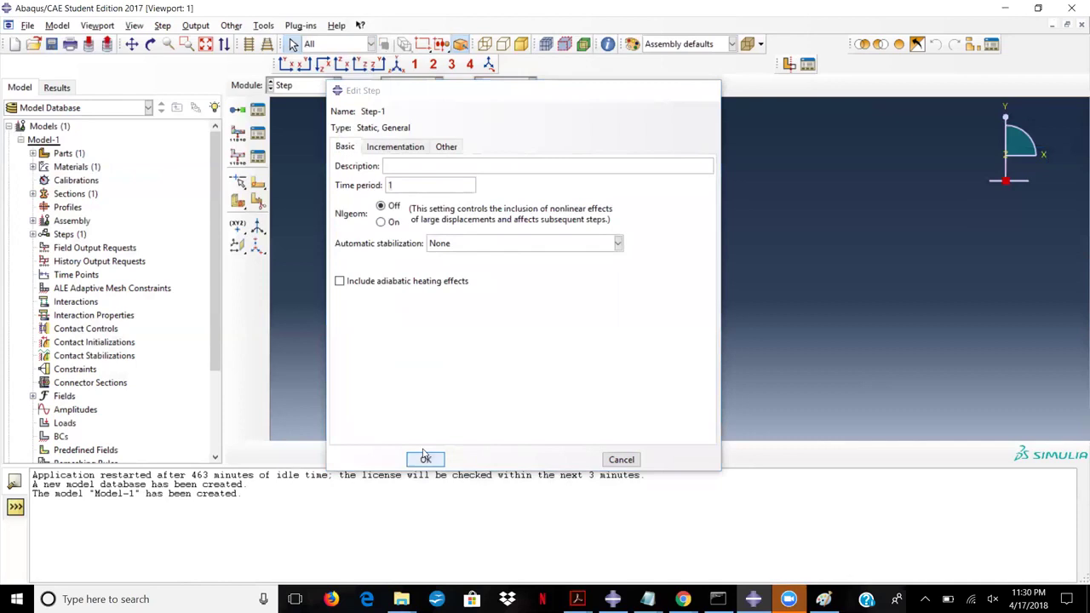
pyautogui.click(425, 459)
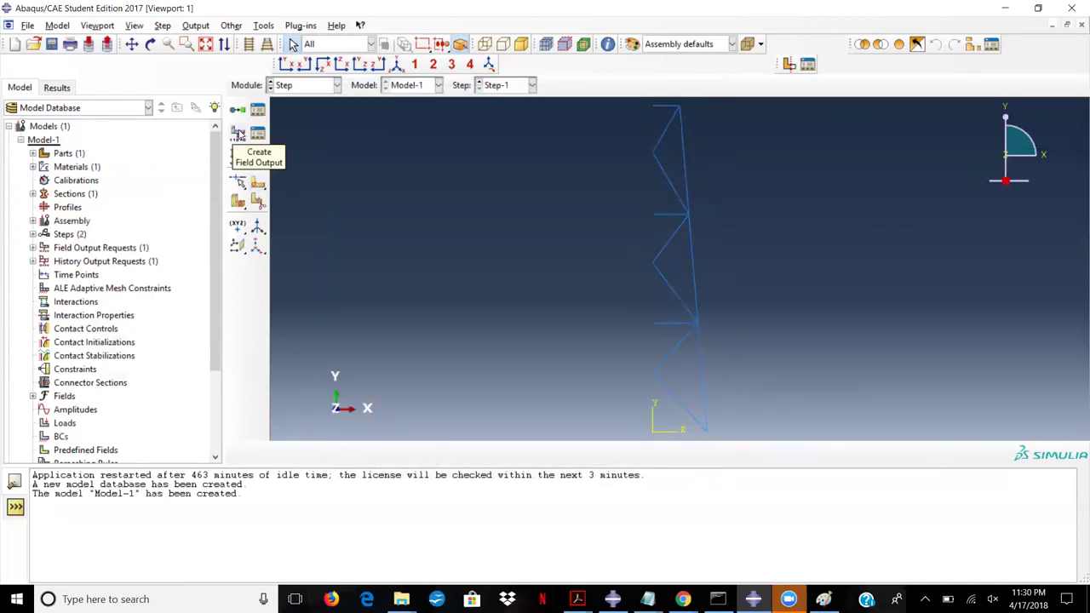
# Step: Switch to the Load module and start a mechanical Concentrated force load named Load-1 in Step-1, checking the tower sketch in Paint
pyautogui.click(338, 86)
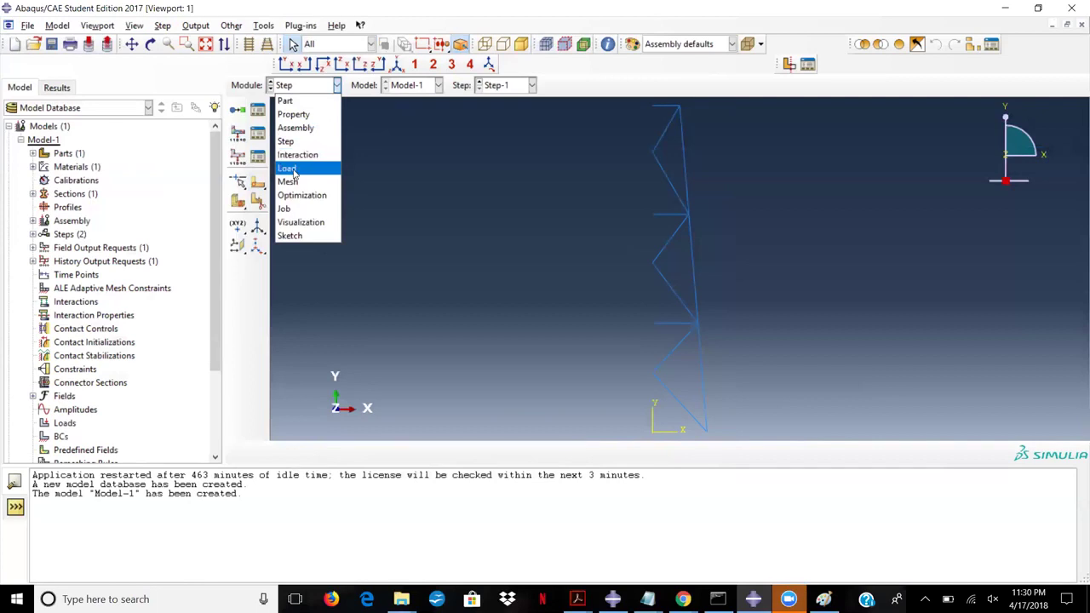
pyautogui.click(287, 168)
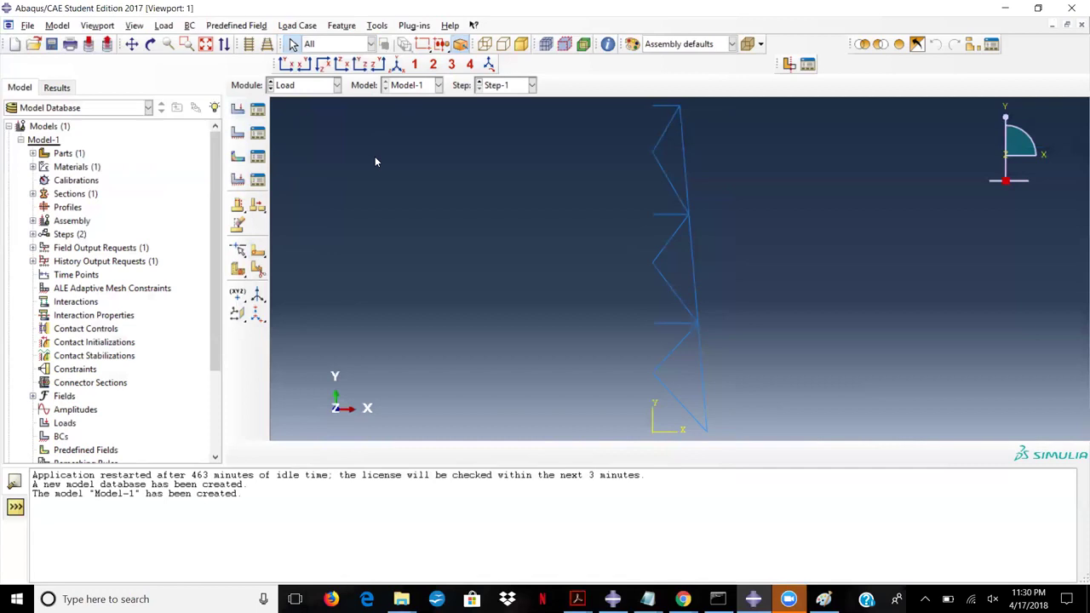
pyautogui.click(241, 116)
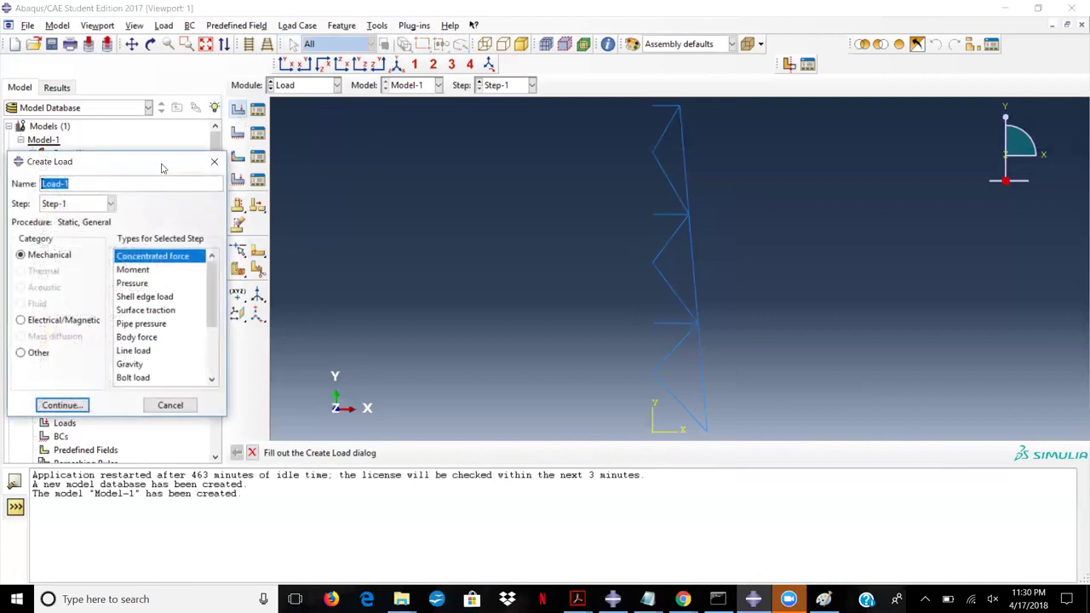
pyautogui.moveTo(162, 168); pyautogui.dragTo(465, 163)
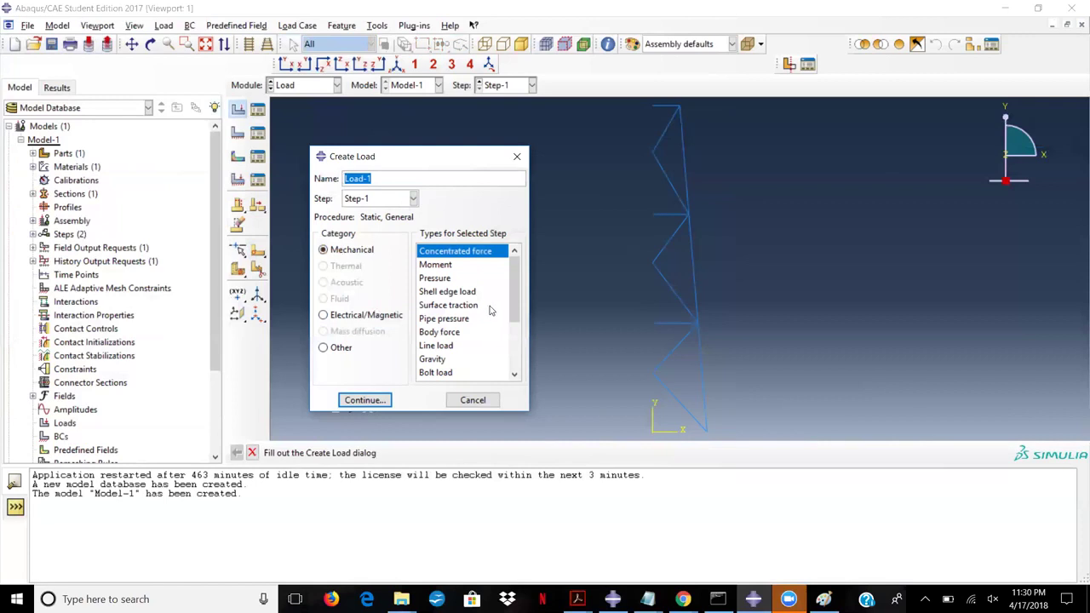
pyautogui.click(824, 599)
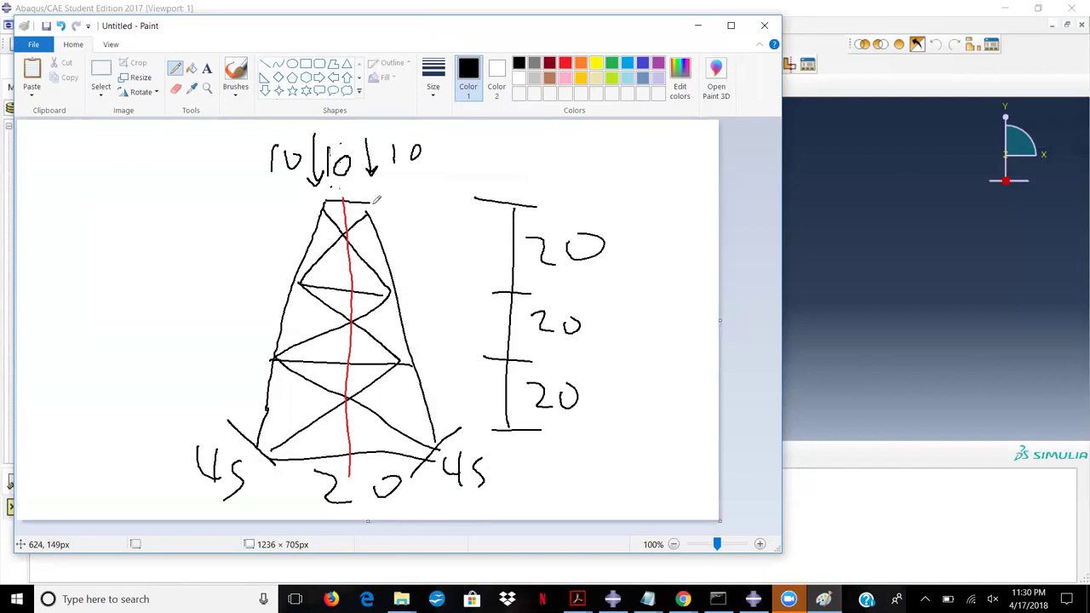
pyautogui.click(697, 25)
pyautogui.click(453, 252)
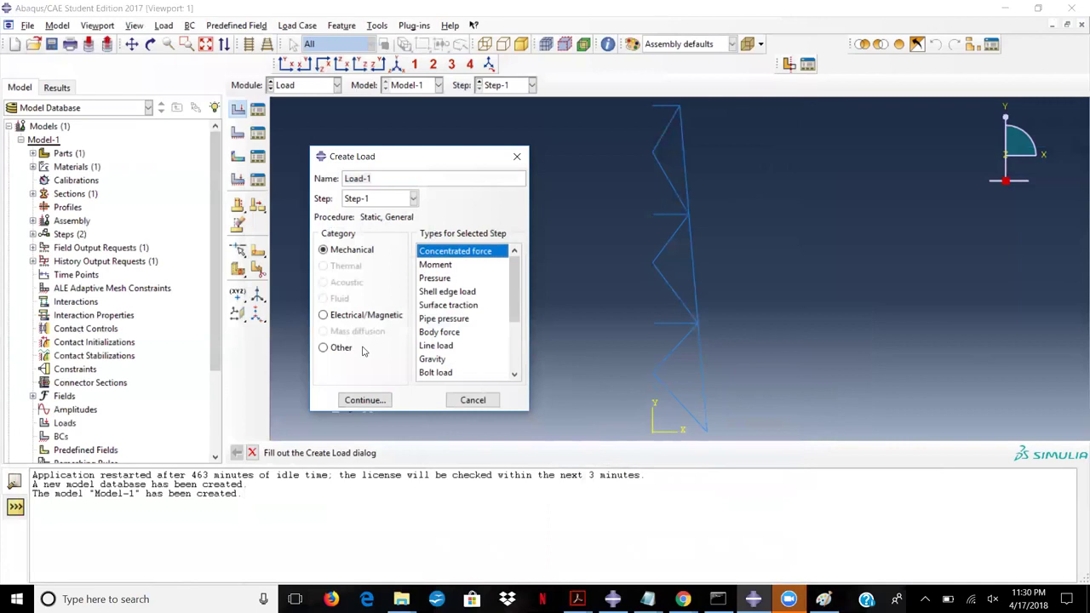
pyautogui.click(365, 400)
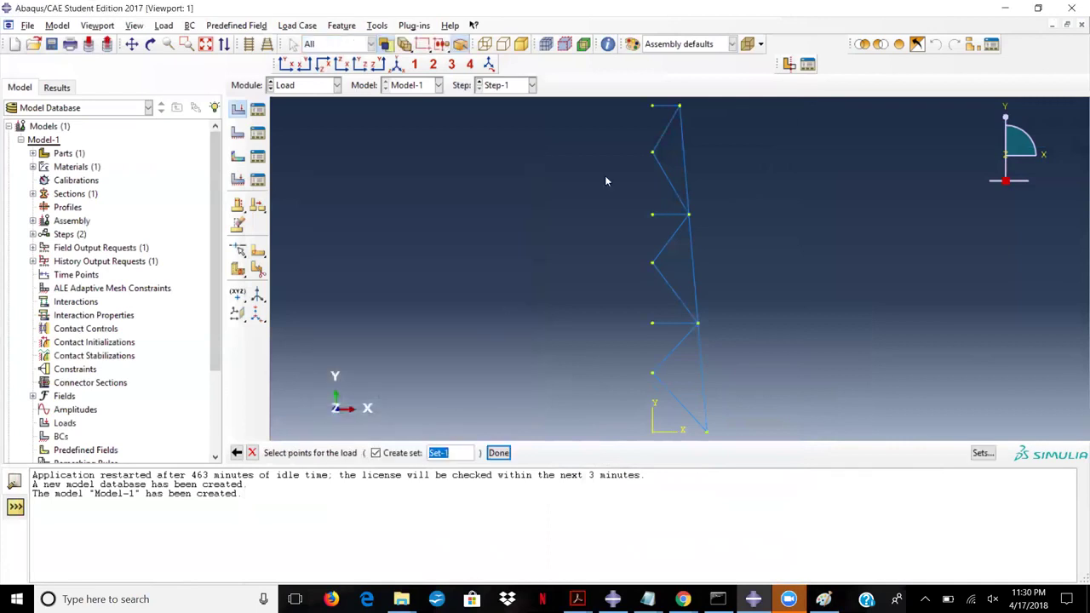
# Step: Apply the concentrated force to the tower's top outer vertex with CF2 set to -10, creating Set-1 for the region
pyautogui.click(681, 108)
pyautogui.click(499, 452)
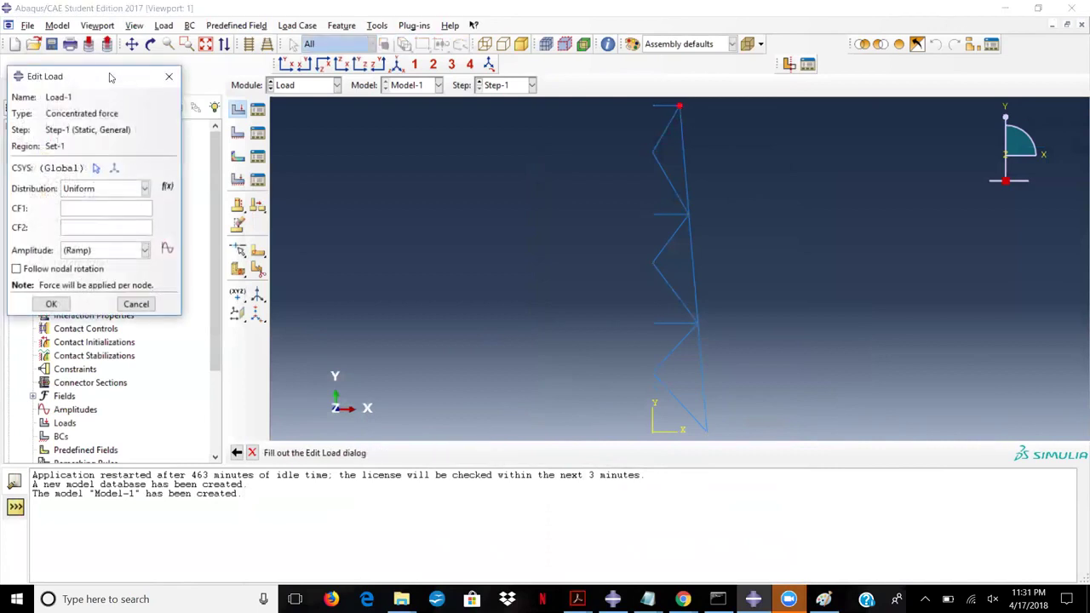
pyautogui.moveTo(108, 82); pyautogui.dragTo(511, 177)
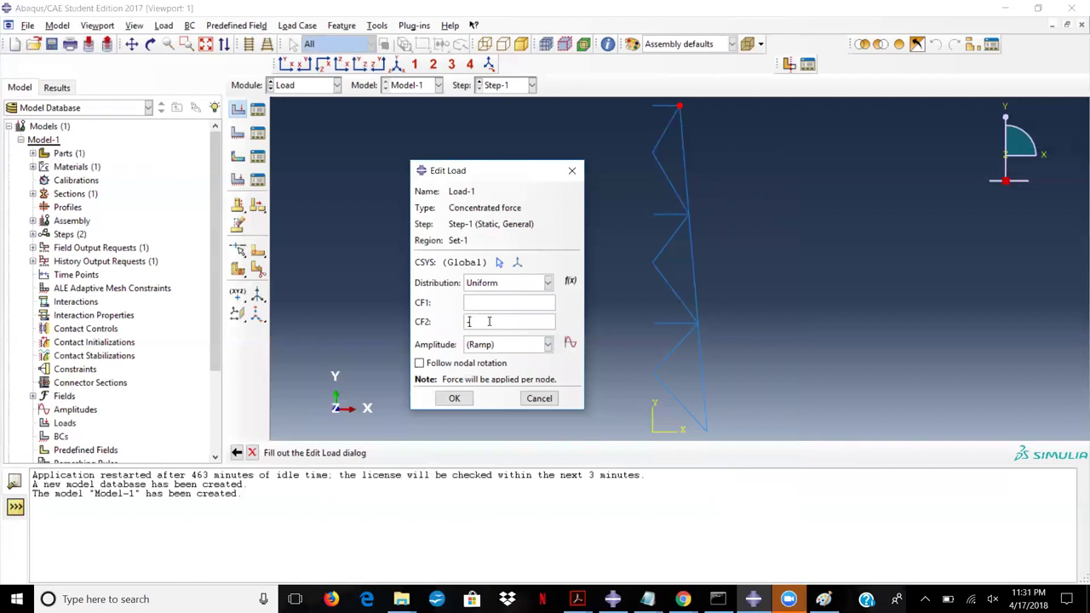
pyautogui.write('10')
pyautogui.click(454, 398)
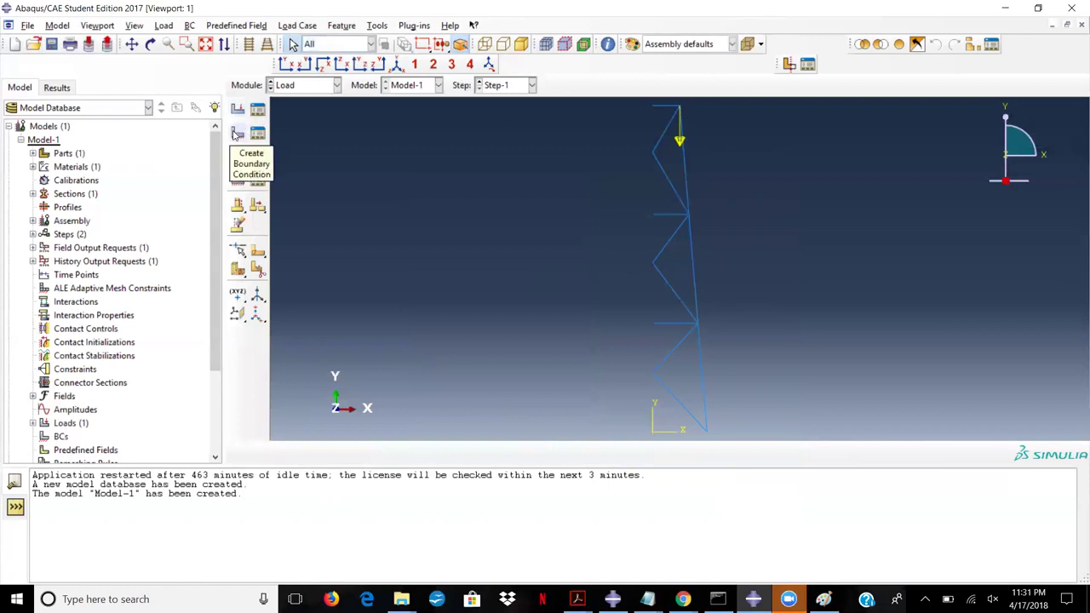
# Step: Start a mechanical Symmetry/Antisymmetry/Encastre boundary condition named Symmetric in Step-1
pyautogui.click(237, 133)
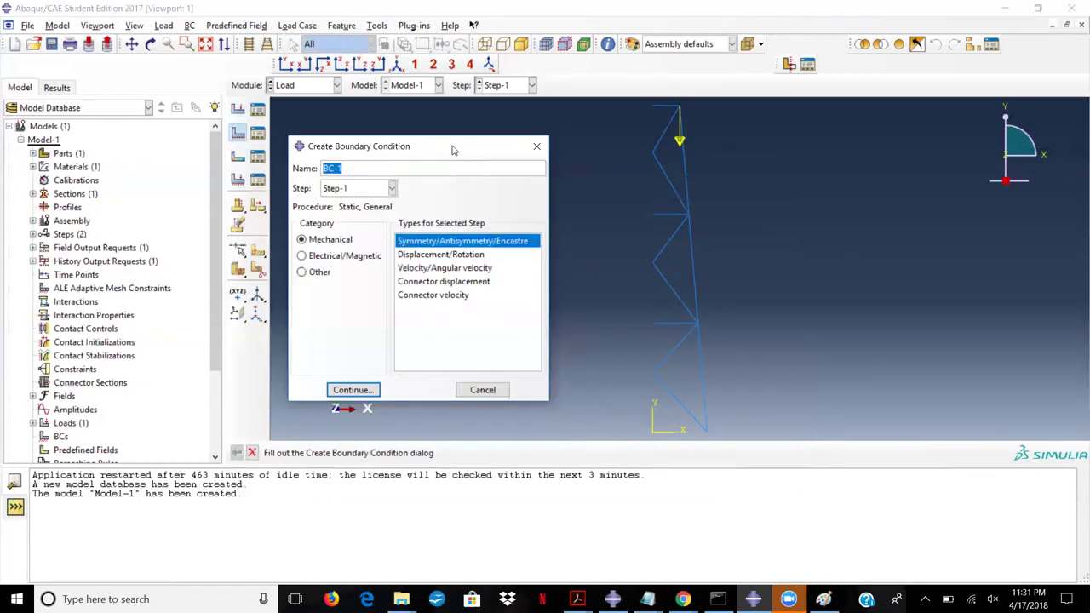
pyautogui.click(432, 259)
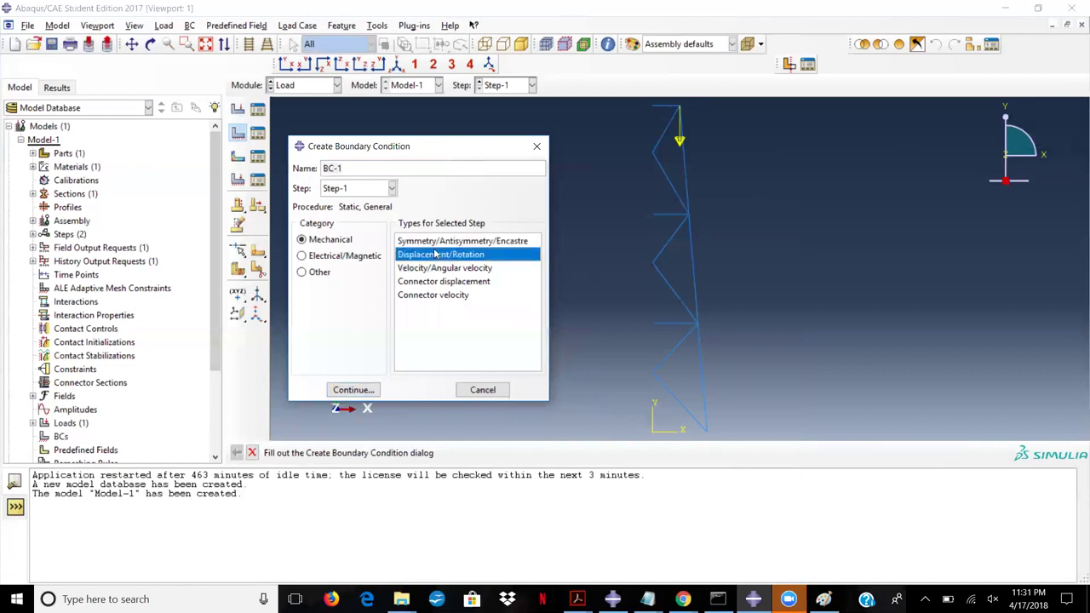
pyautogui.click(435, 245)
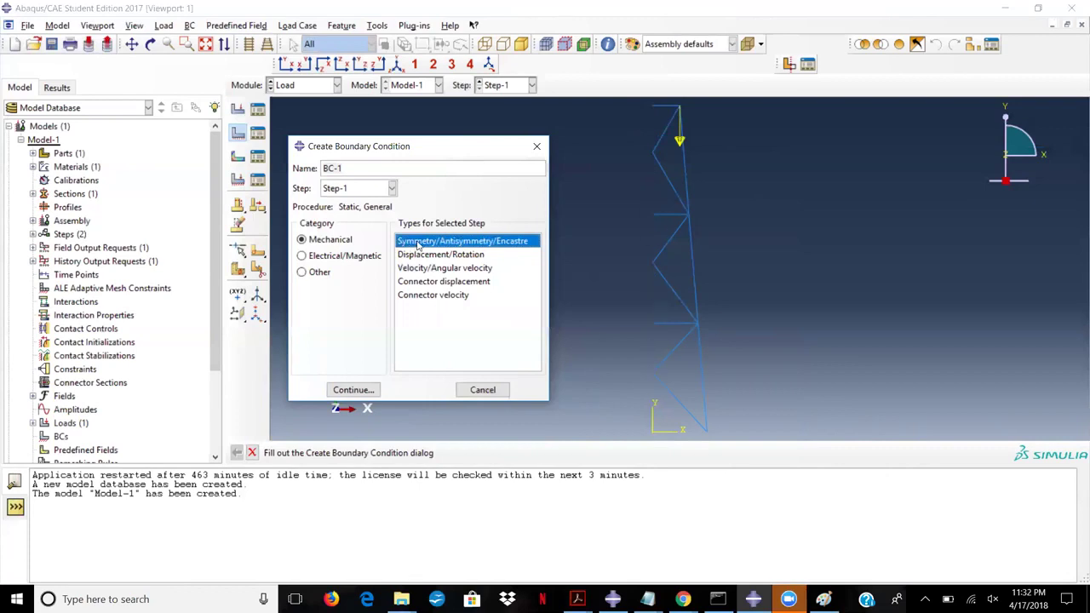
pyautogui.moveTo(369, 169); pyautogui.dragTo(323, 169)
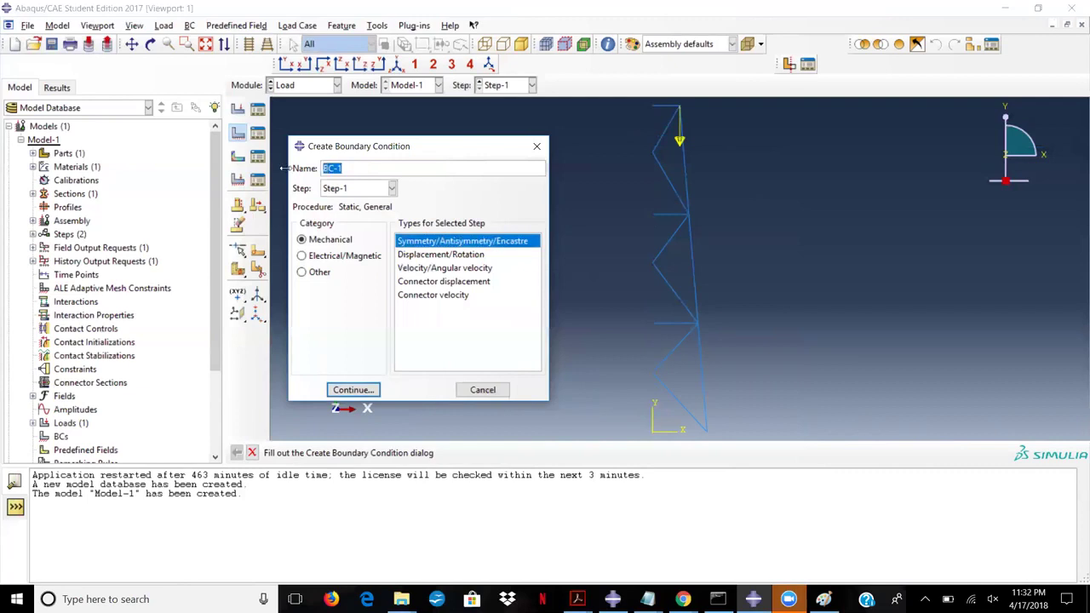
pyautogui.write('Symmetric')
pyautogui.click(353, 390)
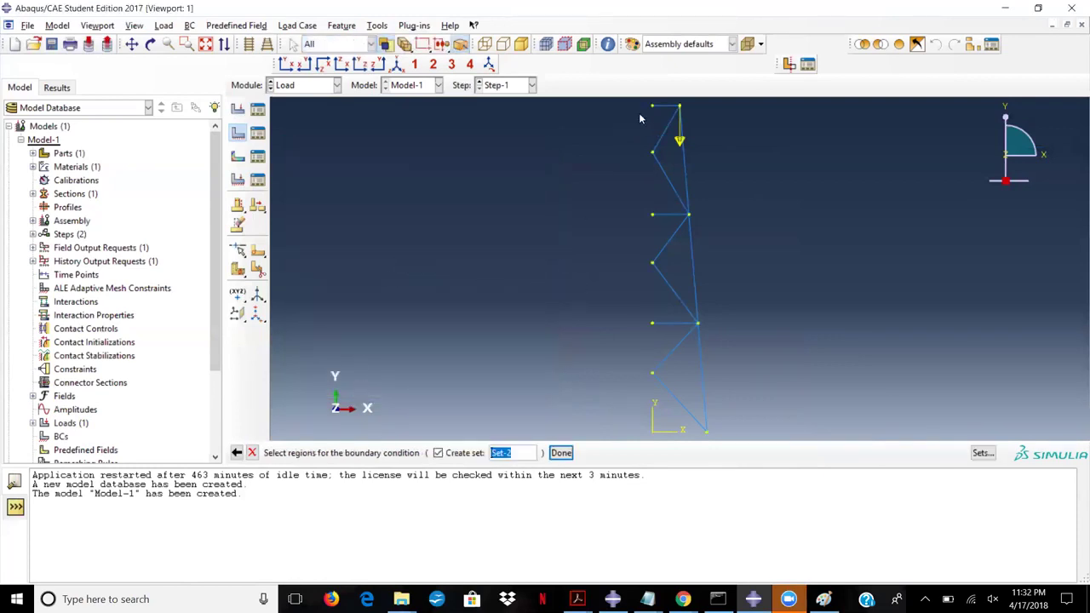
# Step: Apply XSYMM (U1 = UR2 = UR3 = 0) to the six vertices on the tower's symmetry line, creating Set-2 for the region
pyautogui.click(654, 108)
pyautogui.keyDown('shift'); pyautogui.click(652, 153); pyautogui.keyUp('shift')
pyautogui.keyDown('shift'); pyautogui.click(652, 215); pyautogui.keyUp('shift')
pyautogui.keyDown('shift'); pyautogui.click(652, 264); pyautogui.keyUp('shift')
pyautogui.keyDown('shift'); pyautogui.click(654, 325); pyautogui.keyUp('shift')
pyautogui.keyDown('shift'); pyautogui.click(653, 374); pyautogui.keyUp('shift')
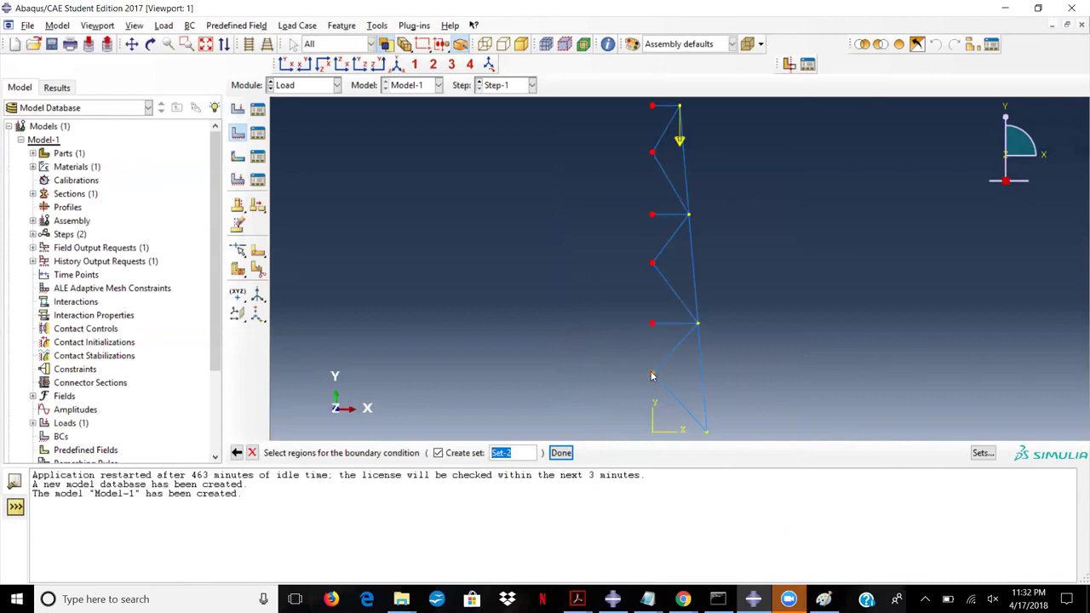
pyautogui.click(561, 453)
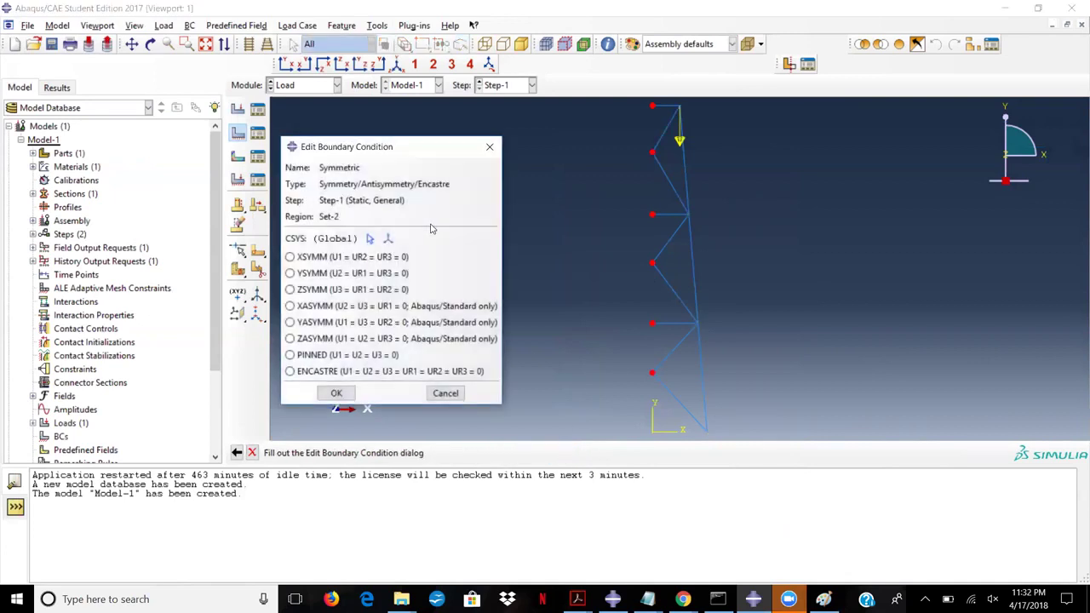
pyautogui.moveTo(372, 154); pyautogui.dragTo(447, 144)
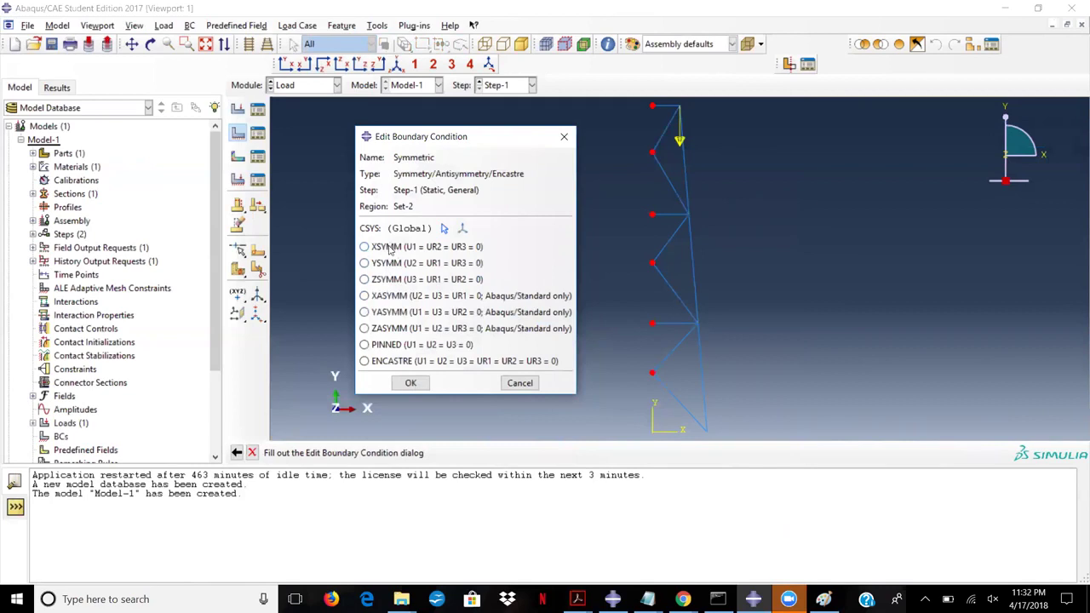
pyautogui.click(411, 253)
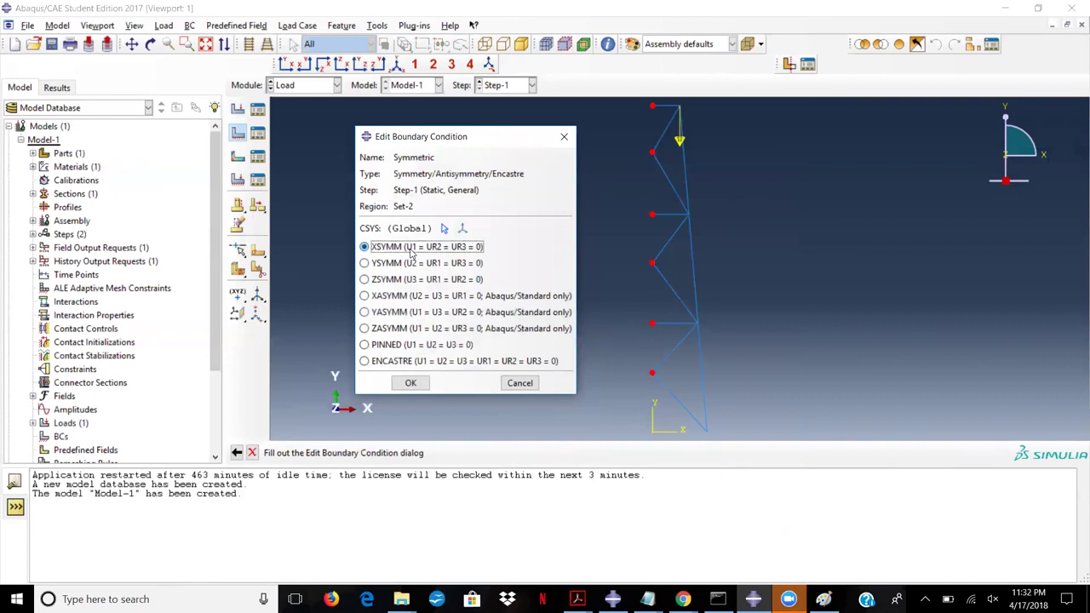
pyautogui.click(411, 383)
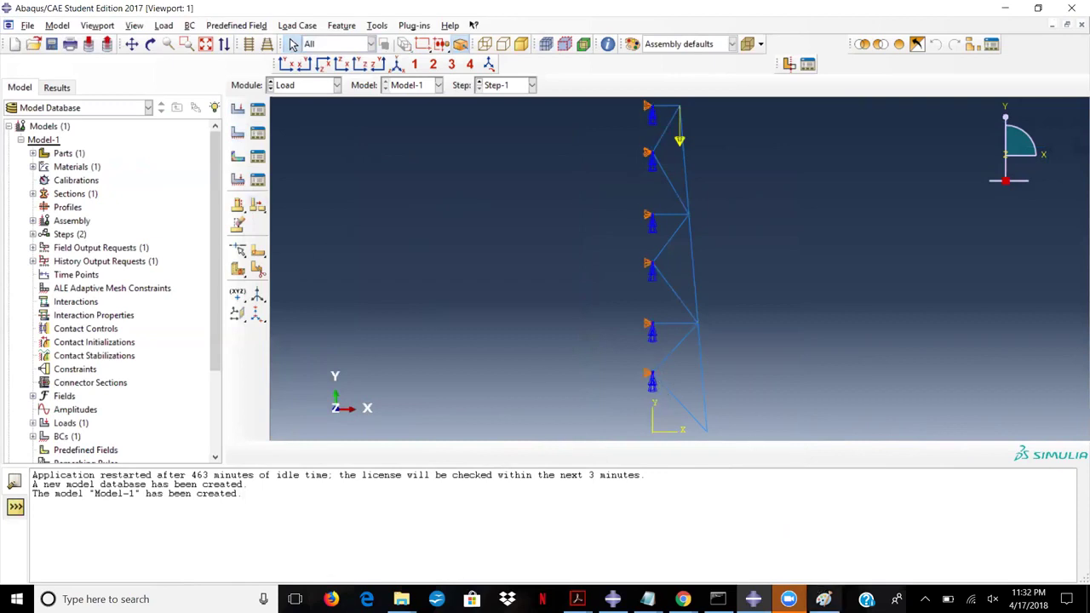
# Step: Check the support sketch in Paint and start the Displacement/Rotation boundary condition BC-2 in Step-1 on the tower's base vertex, creating Set-3
pyautogui.click(823, 599)
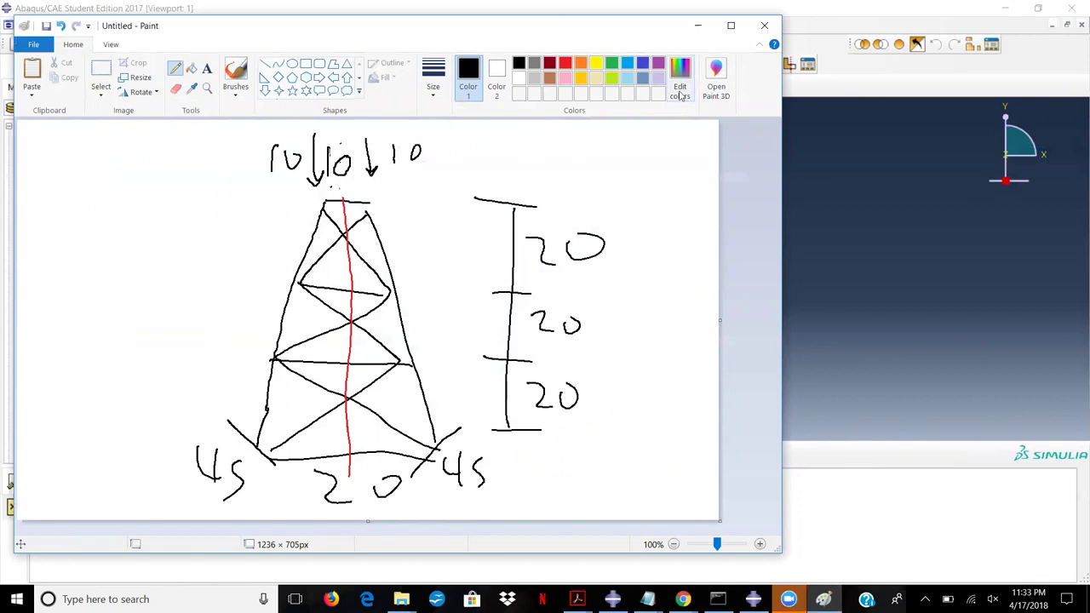
pyautogui.click(698, 24)
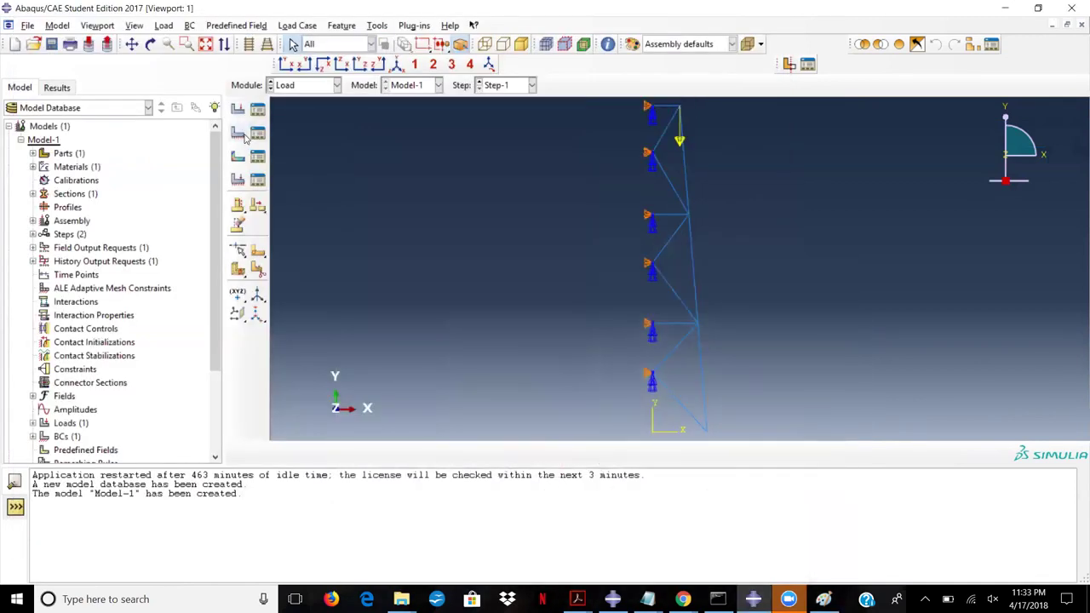
pyautogui.click(238, 134)
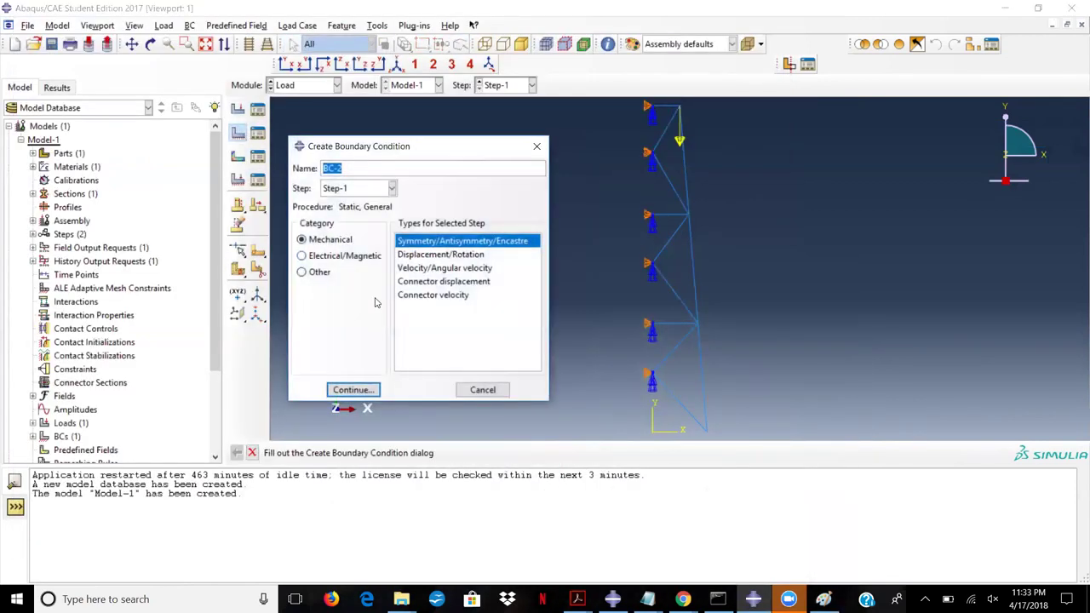
pyautogui.click(435, 257)
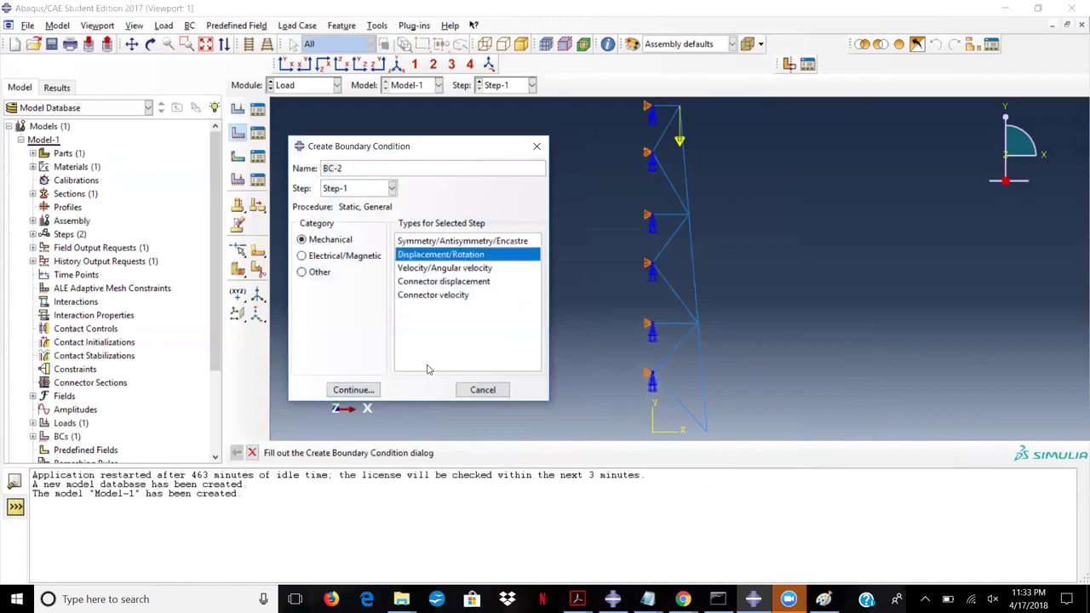
pyautogui.click(353, 390)
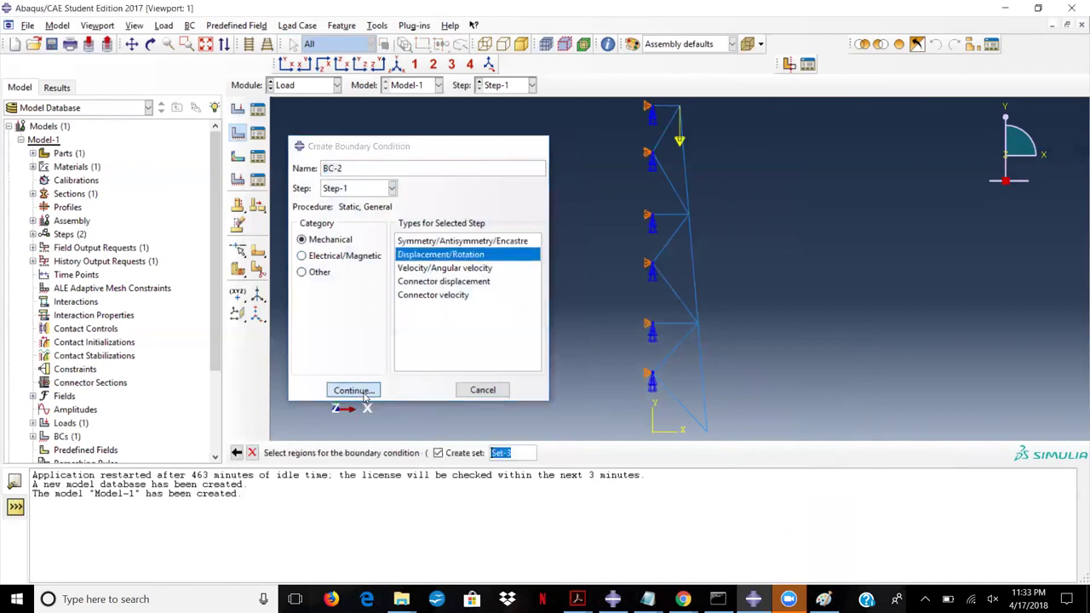
pyautogui.click(706, 436)
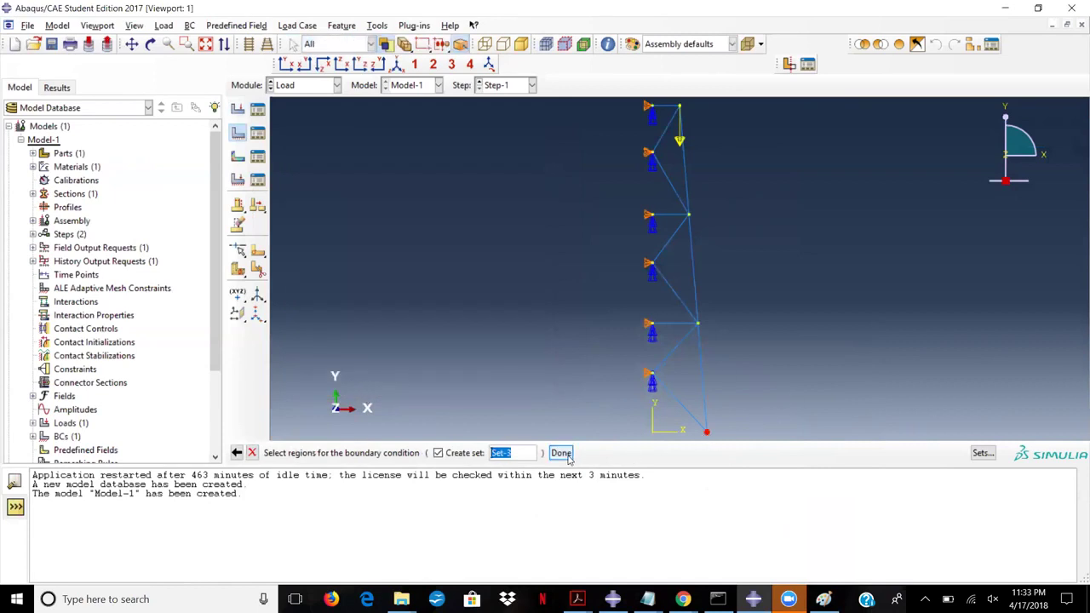
pyautogui.click(569, 458)
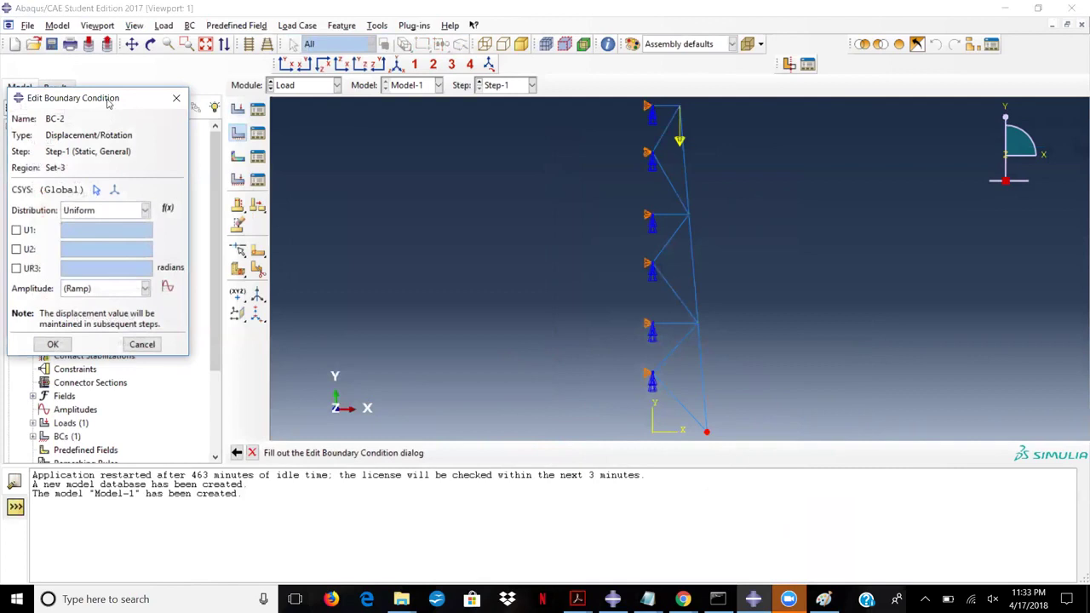
pyautogui.moveTo(108, 104); pyautogui.dragTo(440, 182)
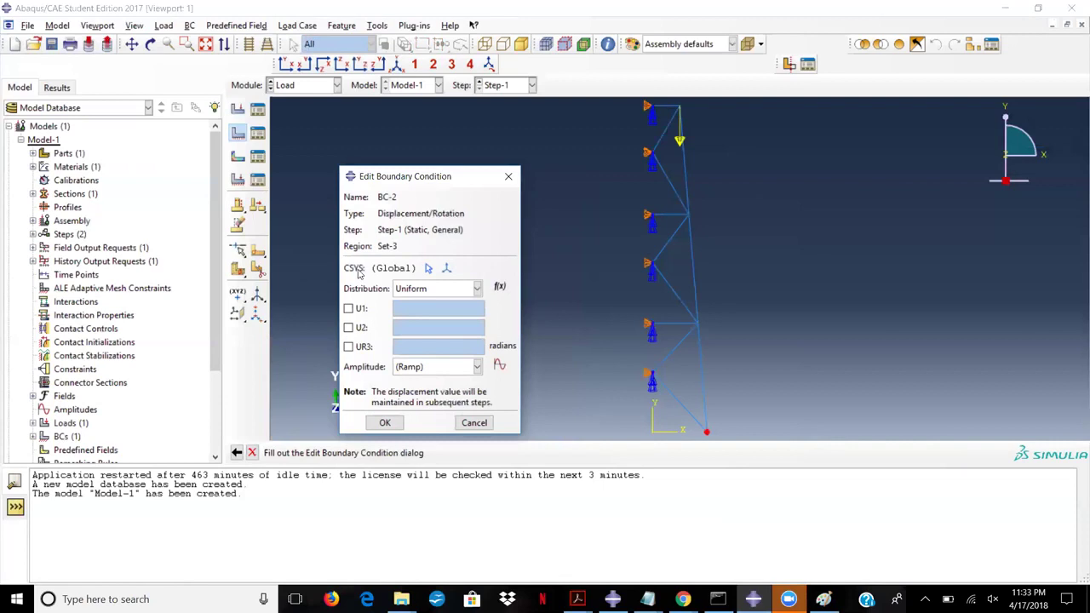
# Step: Create rectangular datum CSYS Rollercysys at the base vertex, its X-axis about 45° up and outward, its X-Y plane through the lowest bay's upper brace midpoint
pyautogui.click(447, 268)
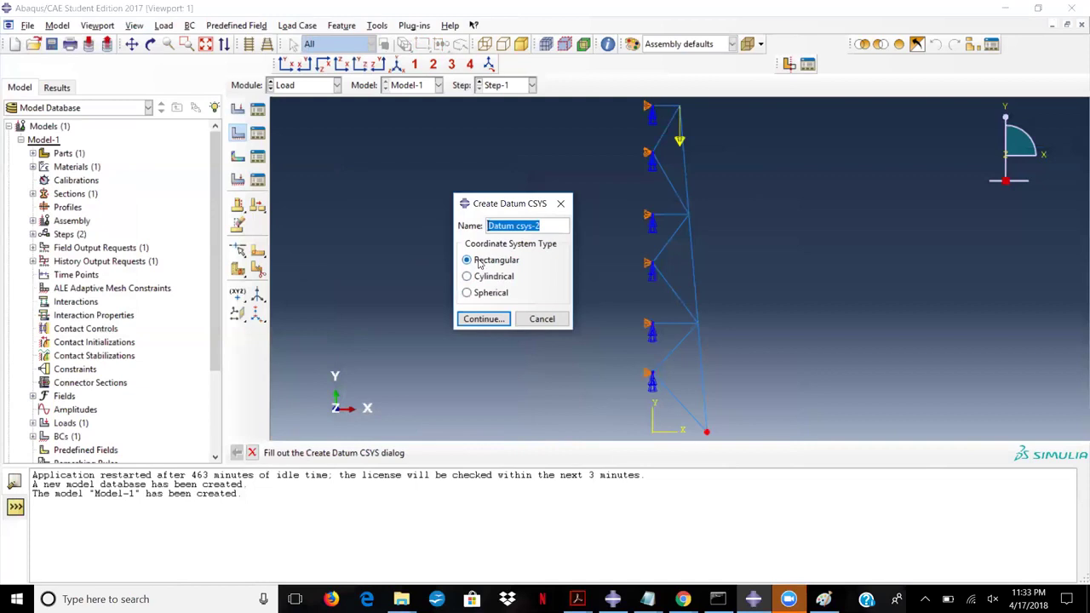
pyautogui.moveTo(554, 225); pyautogui.dragTo(452, 227)
pyautogui.write('Rollerc')
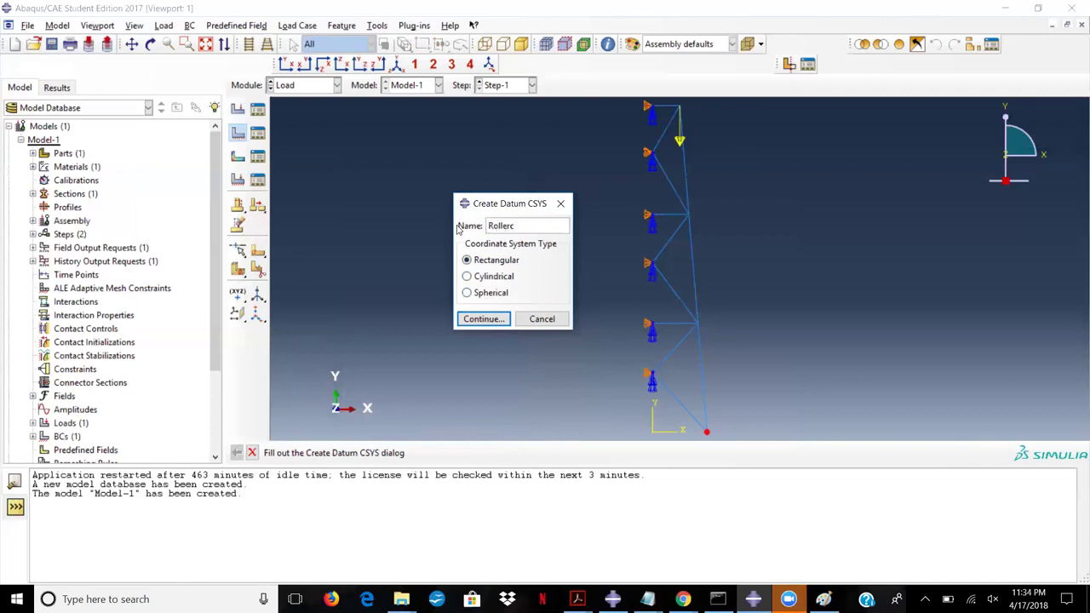
pyautogui.write('ysys')
pyautogui.click(485, 320)
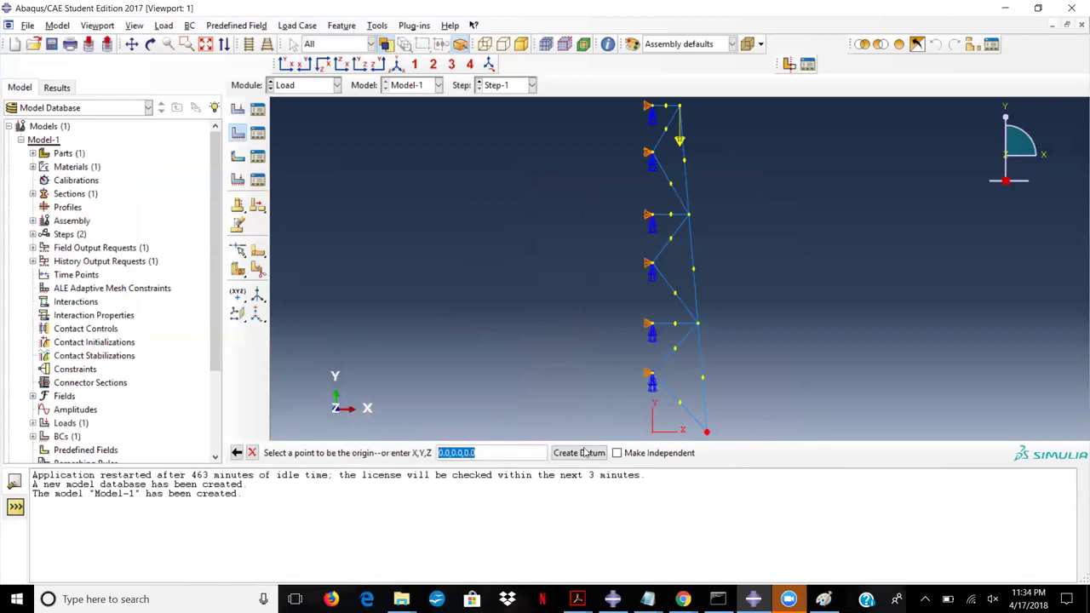
pyautogui.click(707, 434)
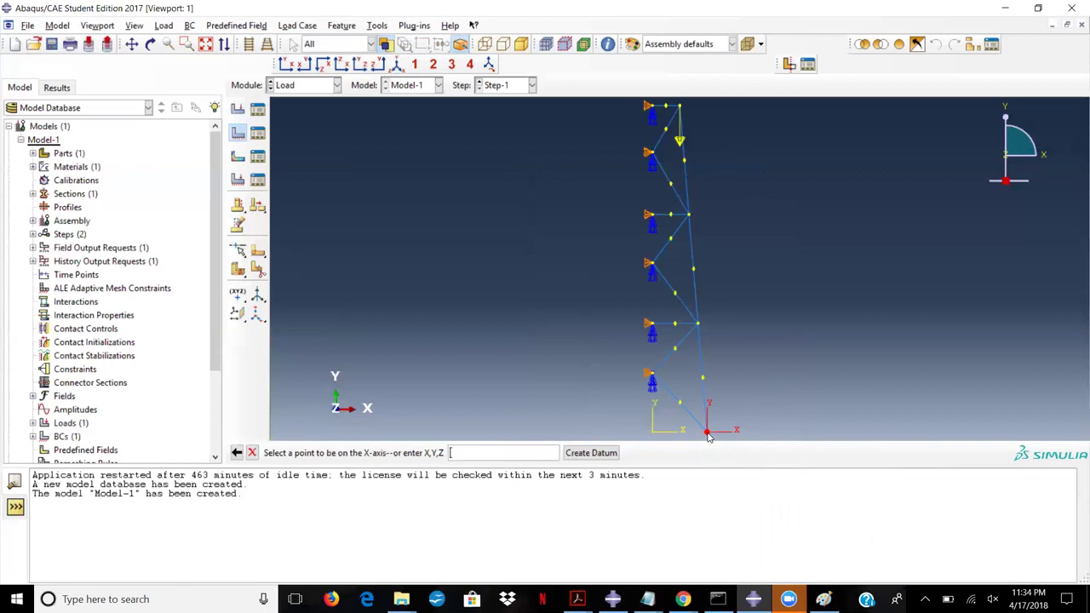
pyautogui.press('Return')
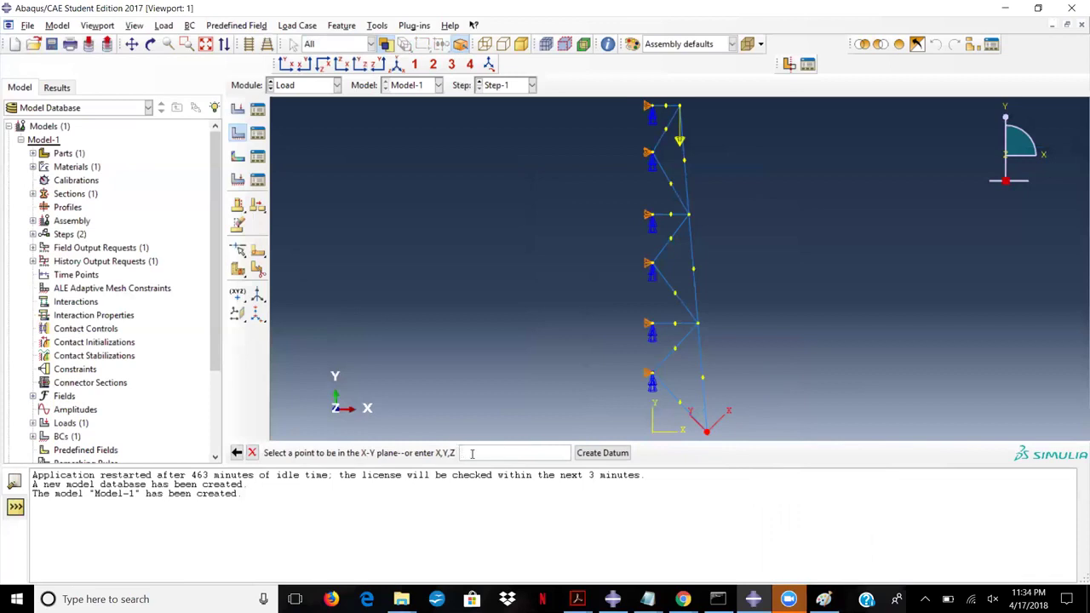
pyautogui.click(676, 350)
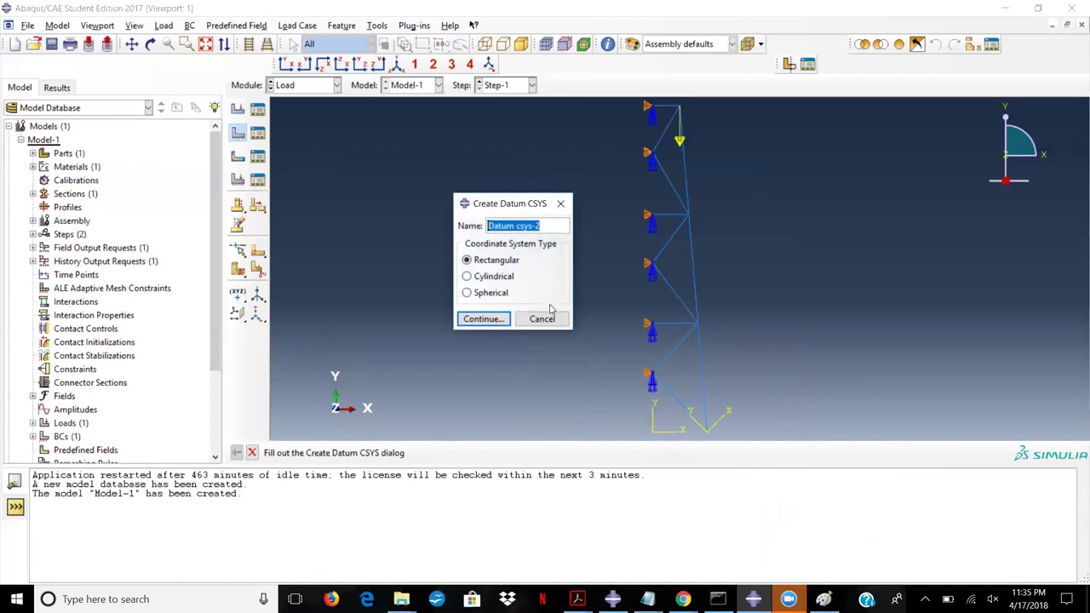
pyautogui.click(547, 322)
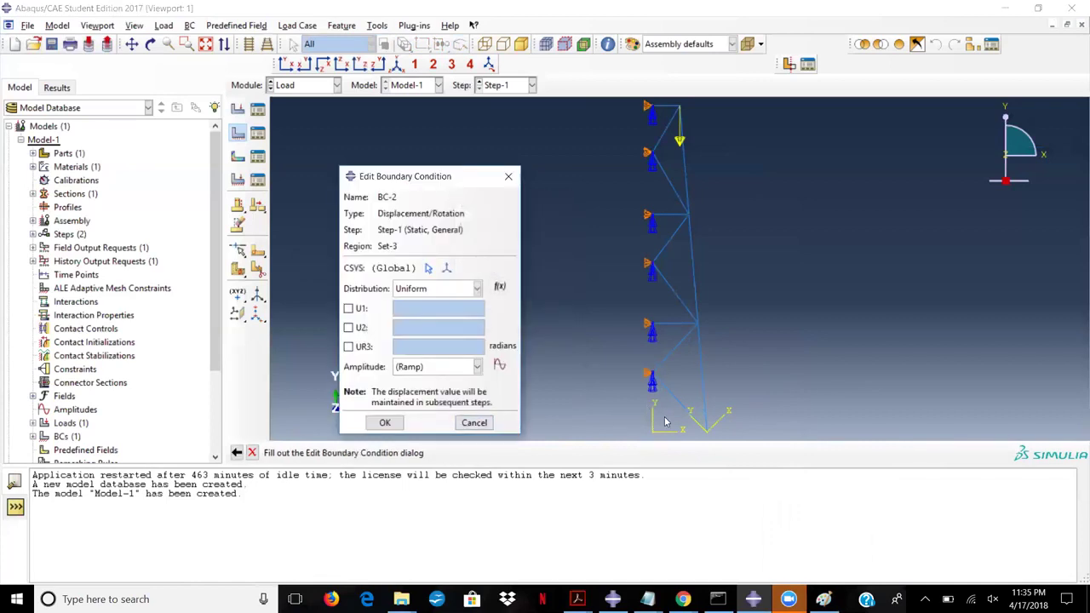
# Step: Set the coordinate system of boundary condition BC-2 to the datum CSYS Rollercsys
pyautogui.click(429, 269)
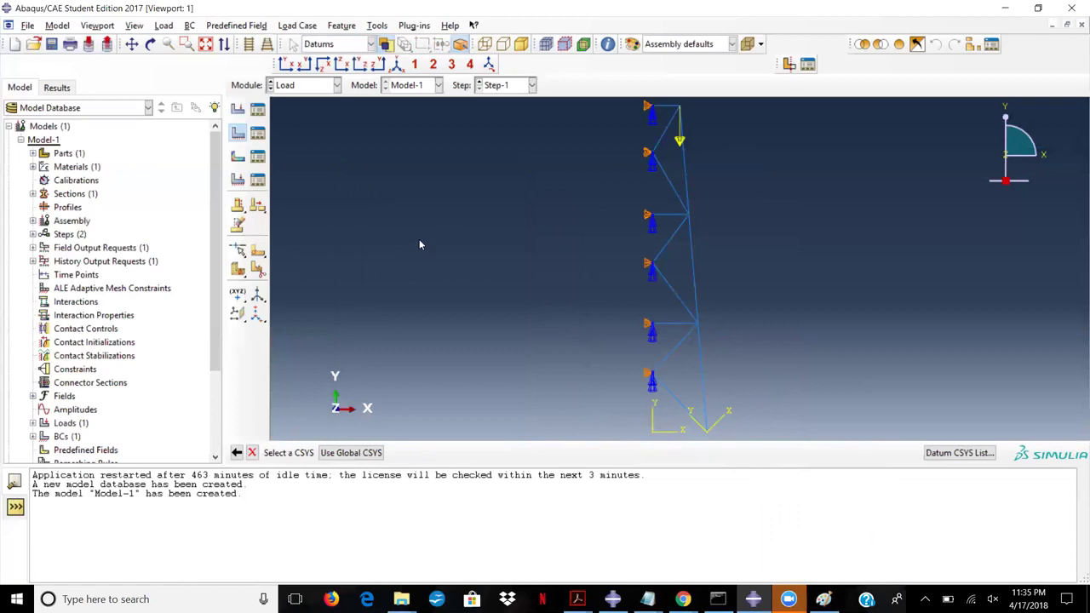
pyautogui.click(961, 453)
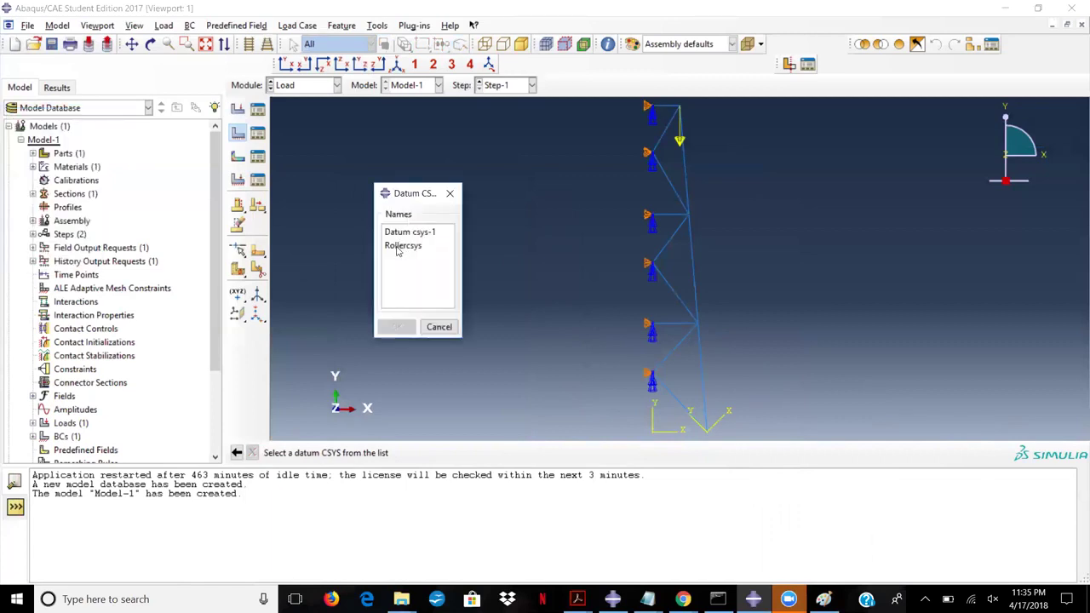
pyautogui.click(399, 247)
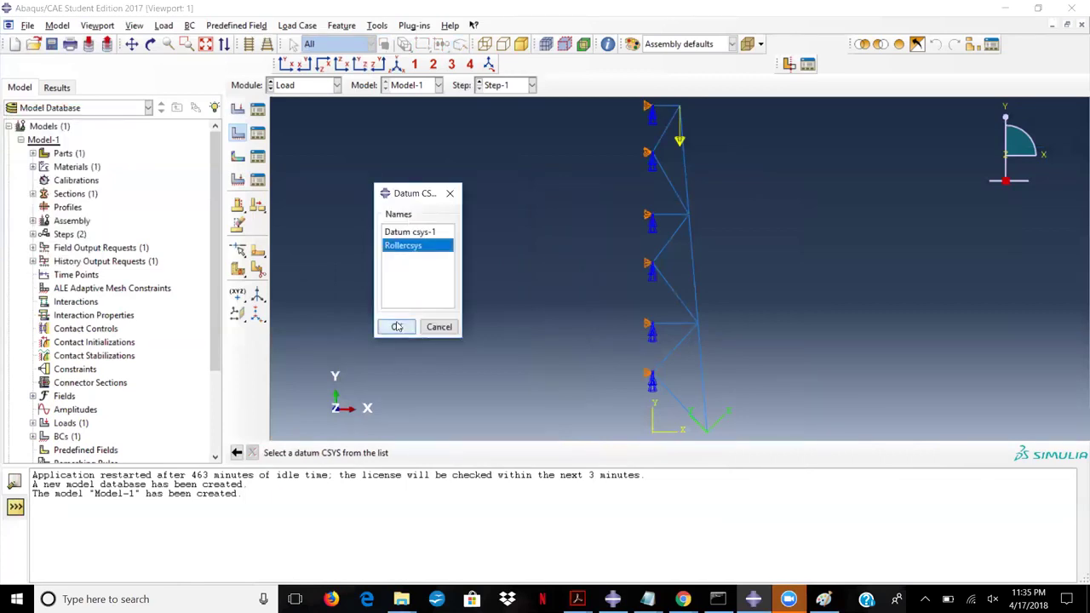
pyautogui.click(397, 327)
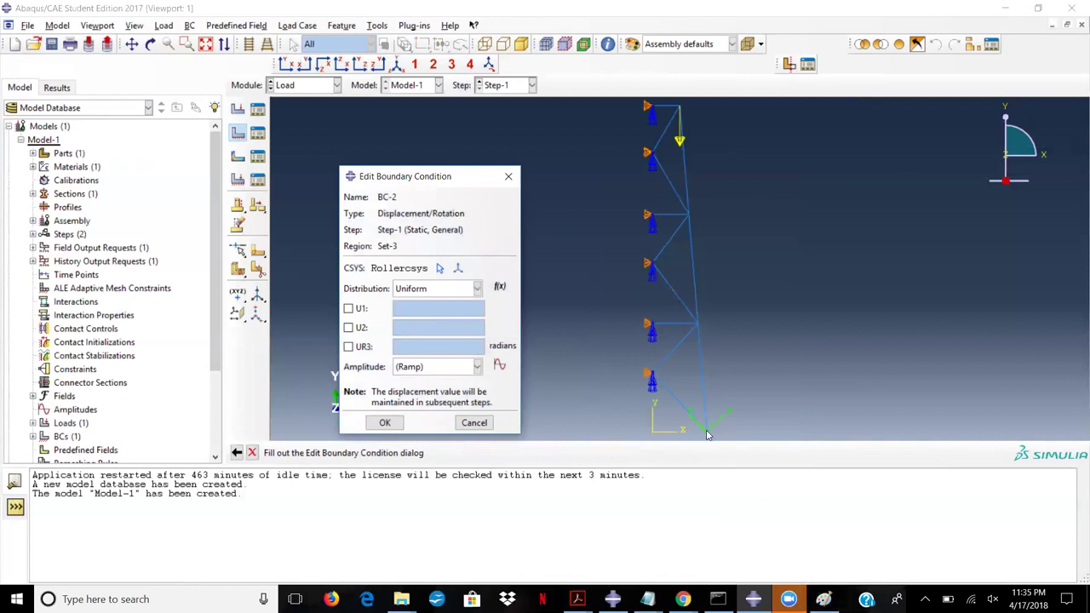
# Step: Check the support sketch in Paint and constrain U2 to 0 in BC-2 at the tower's base vertex
pyautogui.click(824, 599)
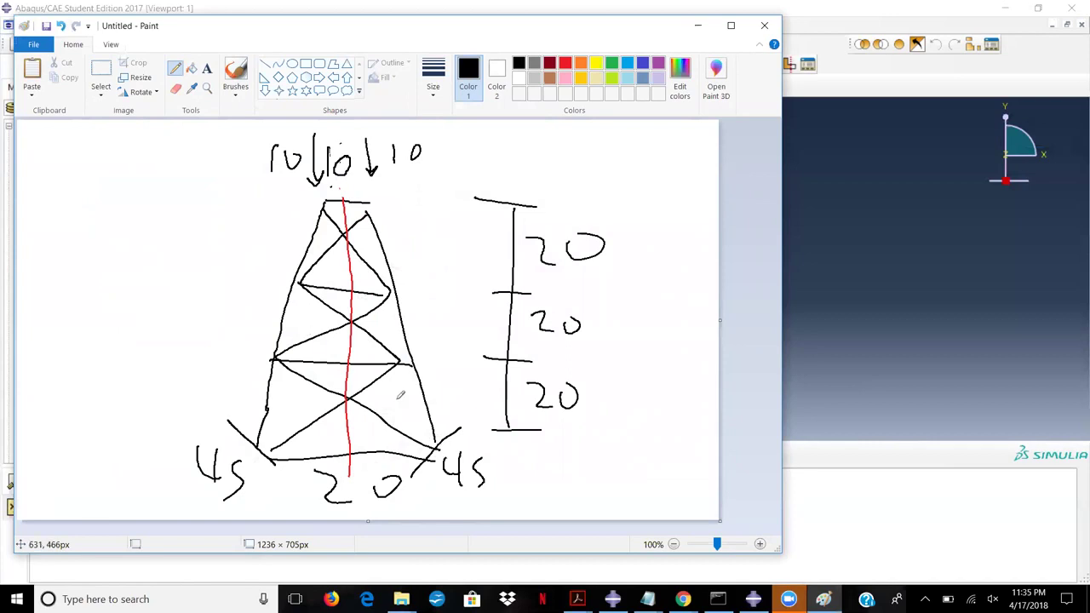
pyautogui.click(698, 25)
pyautogui.click(350, 328)
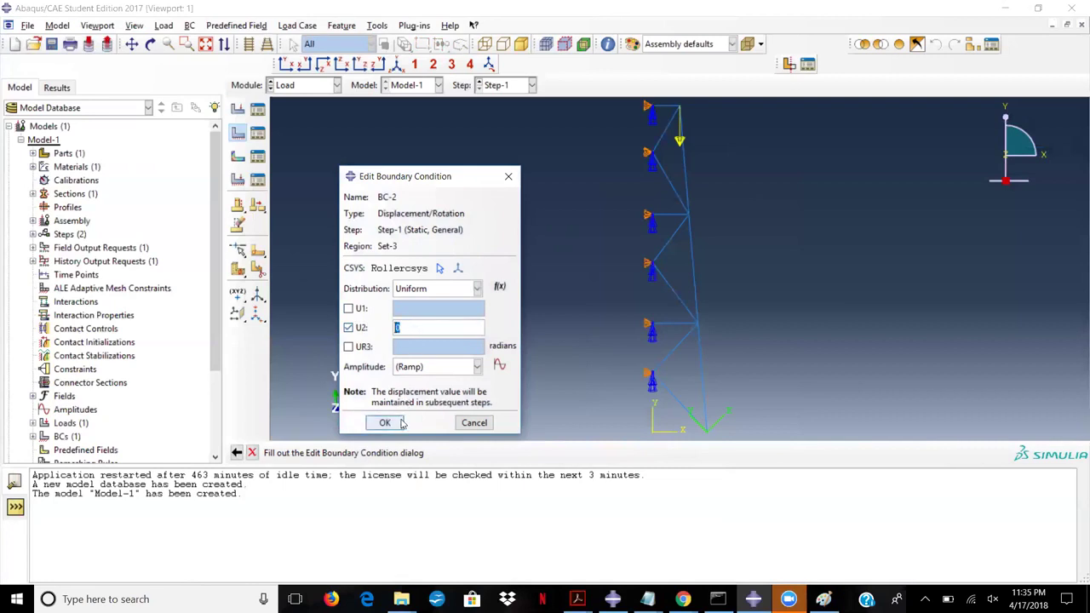
pyautogui.click(385, 423)
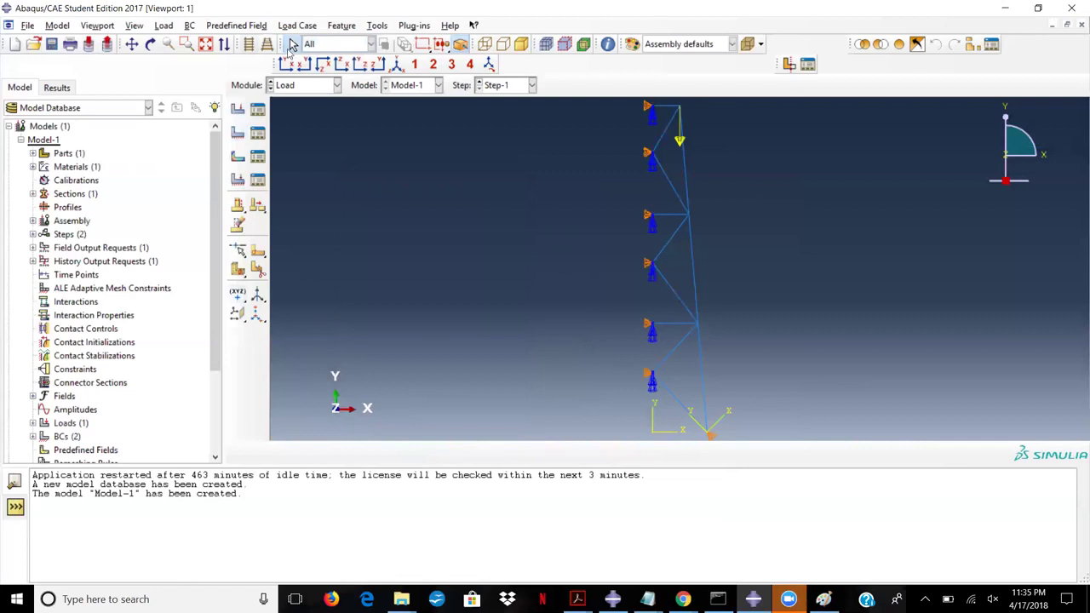
# Step: Switch to the Paint sketch, draw a downward load arrow above the tower's right-hand base joint, and return to Abaqus/CAE
pyautogui.click(315, 92)
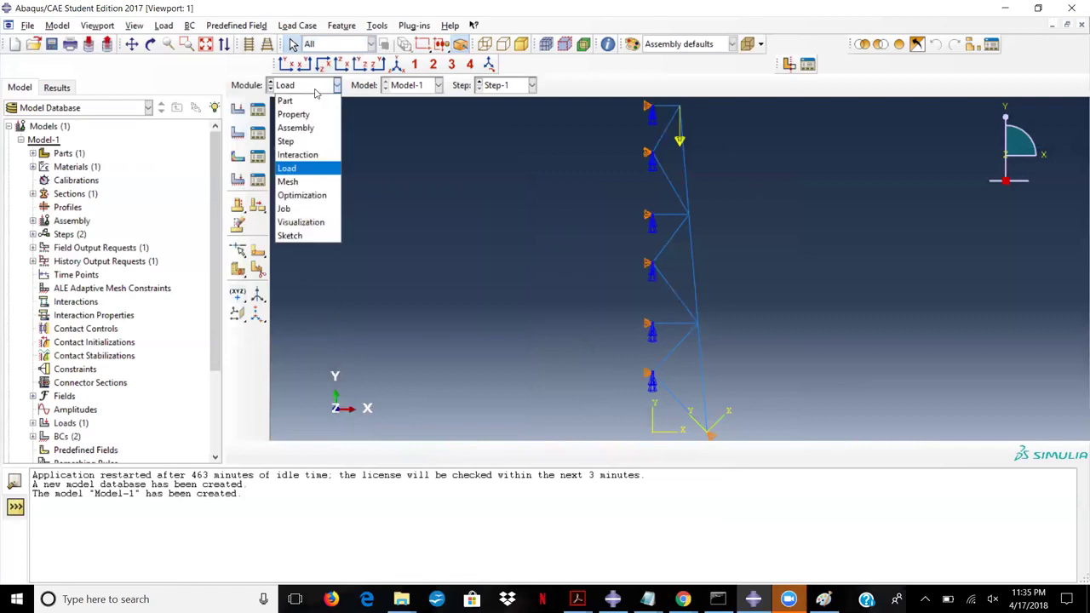
pyautogui.click(307, 168)
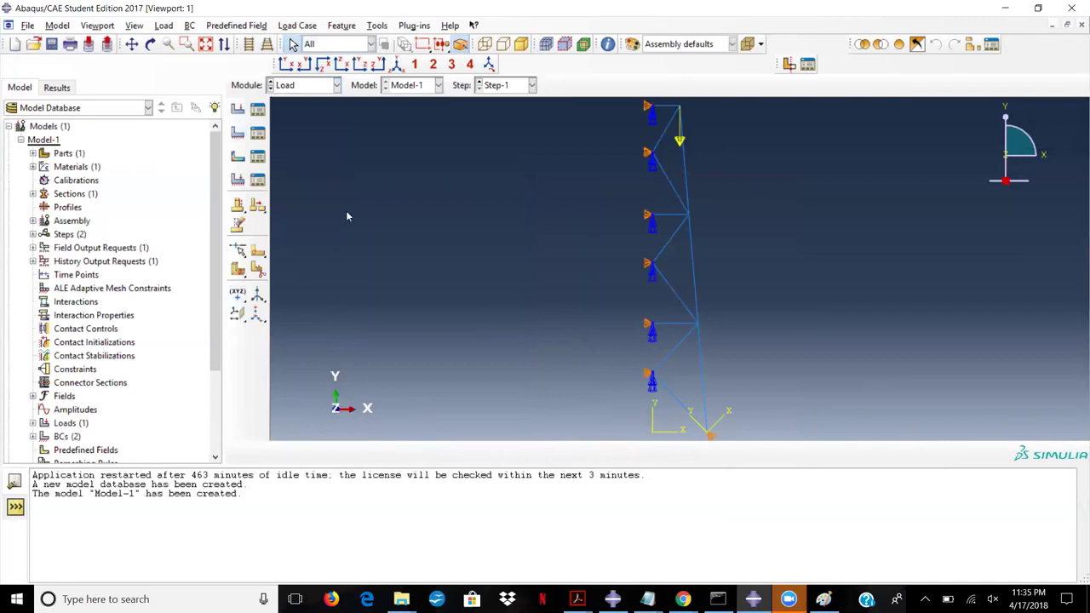
pyautogui.hotkey('alt', 'Tab')
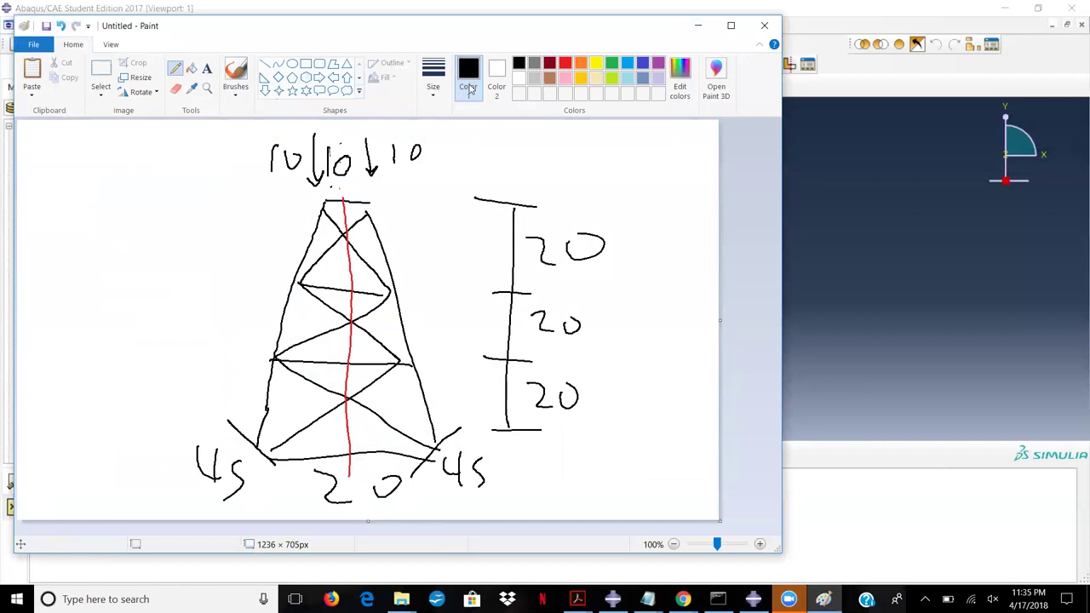
pyautogui.moveTo(435, 378); pyautogui.dragTo(436, 426)
pyautogui.moveTo(458, 384)
pyautogui.mouseDown()
pyautogui.moveTo(444, 385)
pyautogui.moveTo(456, 394)
pyautogui.moveTo(446, 407)
pyautogui.mouseUp()
pyautogui.click(698, 24)
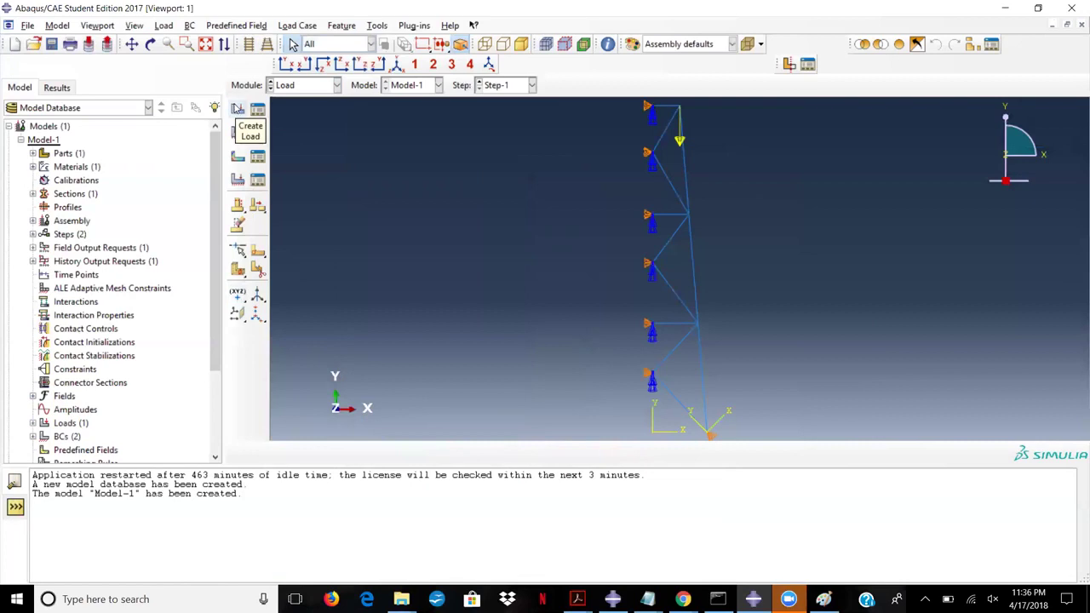
# Step: Create the mechanical concentrated force Load-2 in Step-1 on the base vertex with CF2 = -5, using Set-4 for the region
pyautogui.click(238, 110)
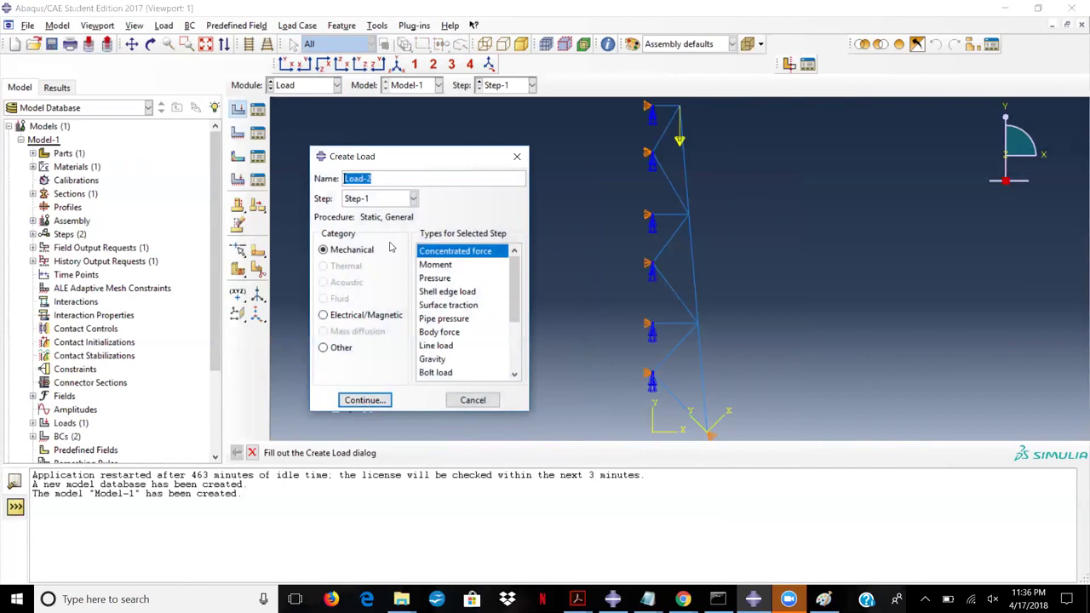
pyautogui.click(360, 400)
pyautogui.click(709, 434)
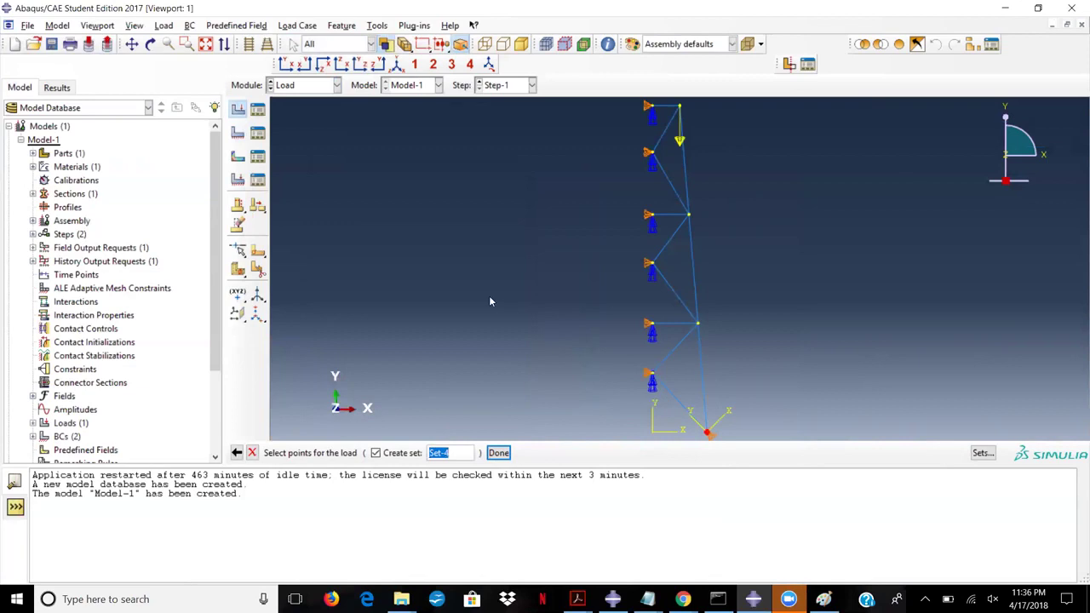
pyautogui.click(500, 454)
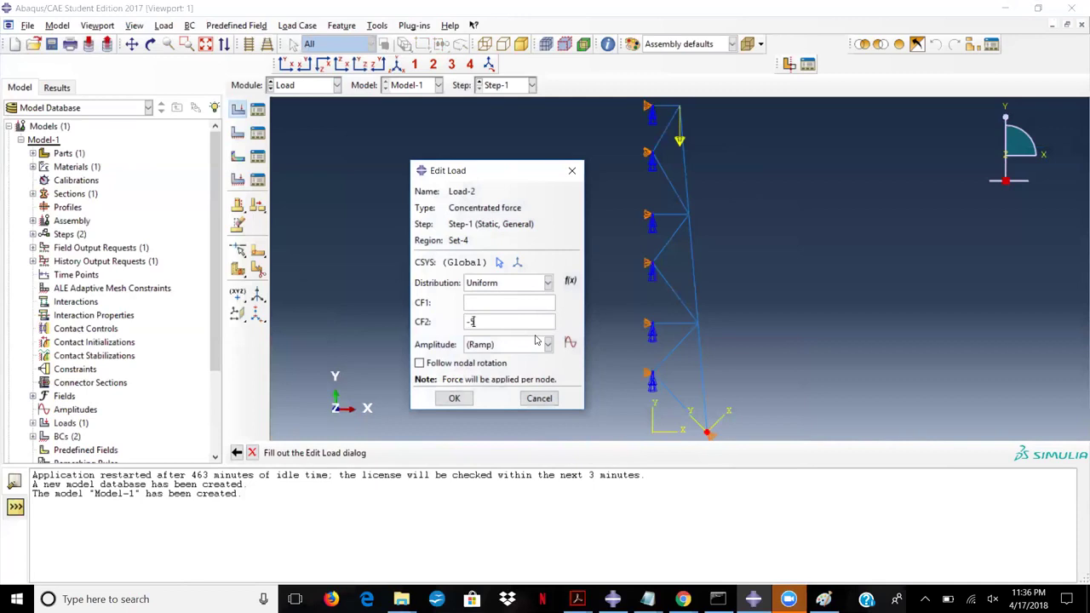
pyautogui.click(454, 397)
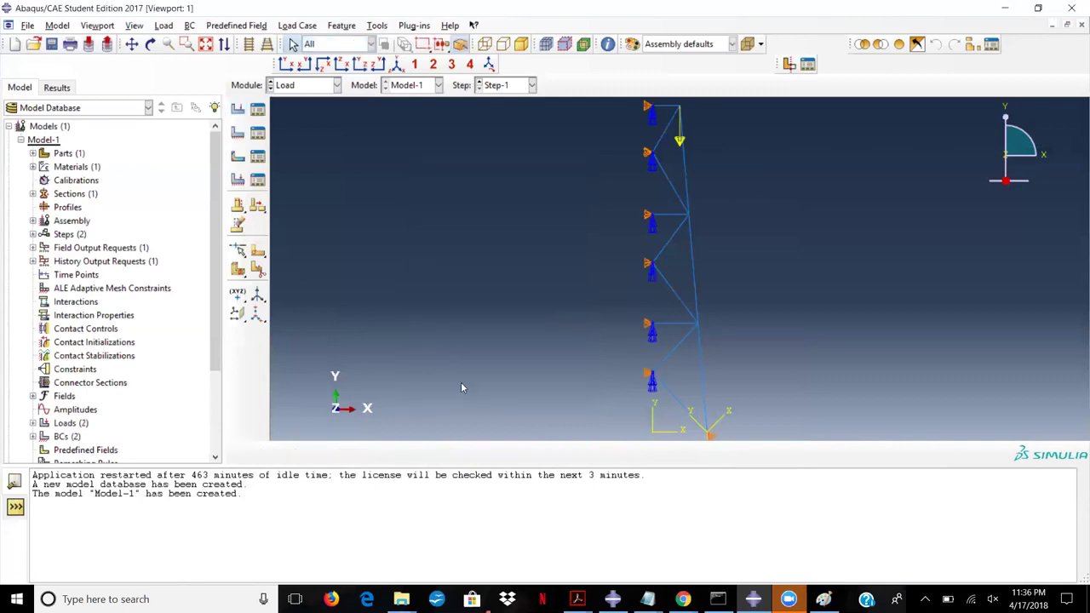
# Step: Switch to the Mesh module, try to seed the assembly instance, and open the empty mesh of Part-1 instead
pyautogui.click(304, 86)
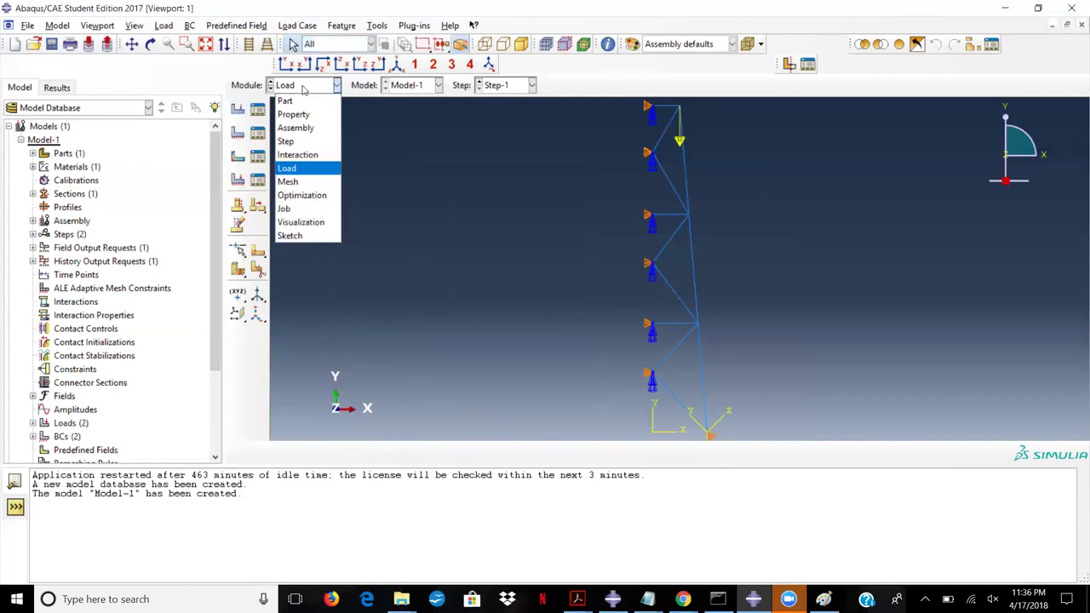
pyautogui.click(296, 183)
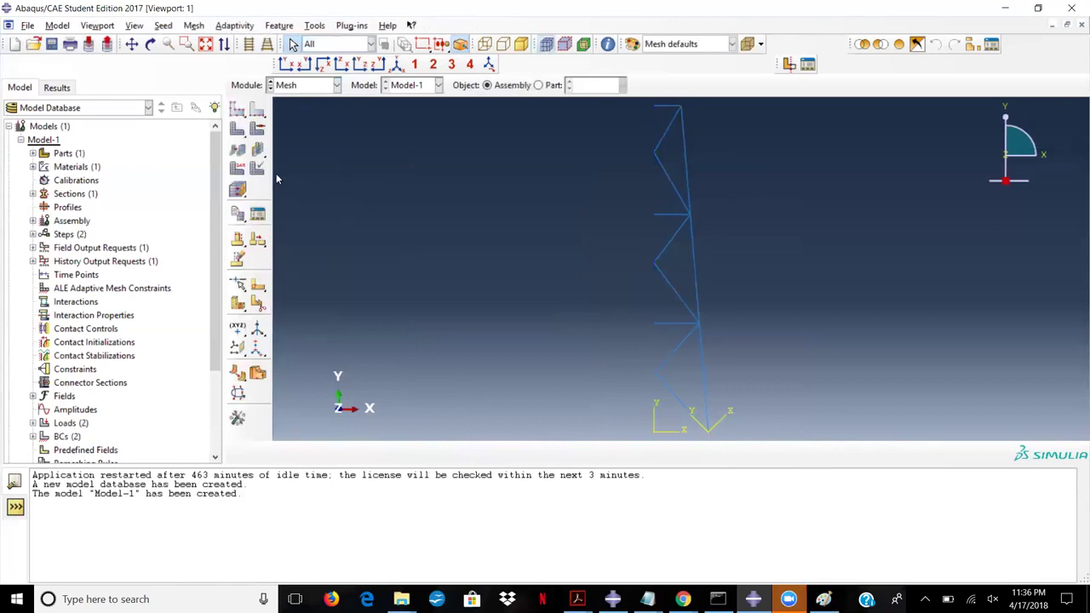
pyautogui.click(237, 113)
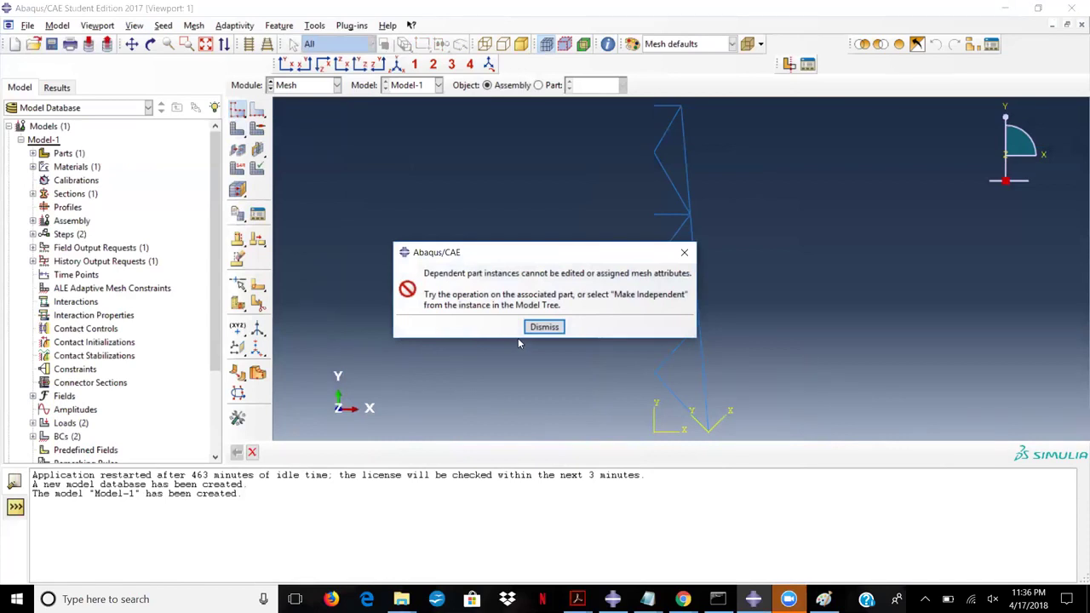
pyautogui.click(545, 326)
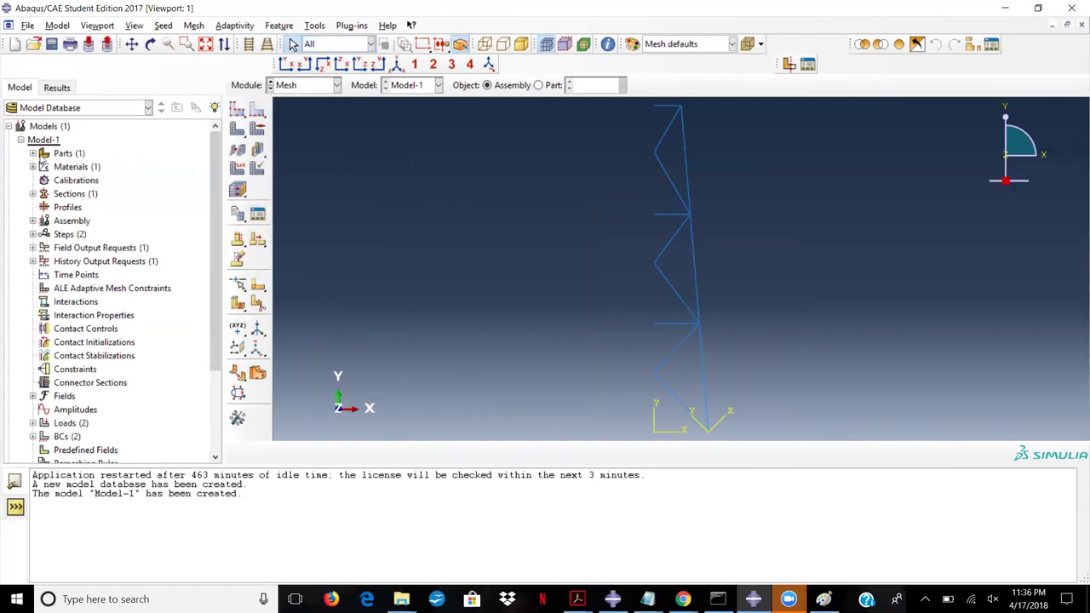
pyautogui.click(33, 153)
pyautogui.click(45, 166)
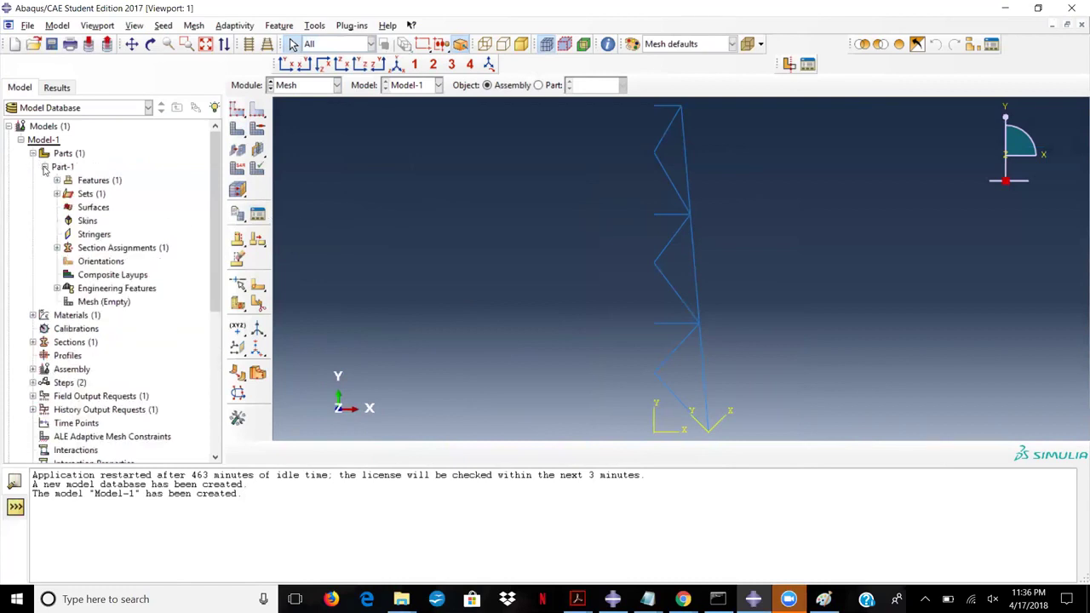
pyautogui.doubleClick(94, 303)
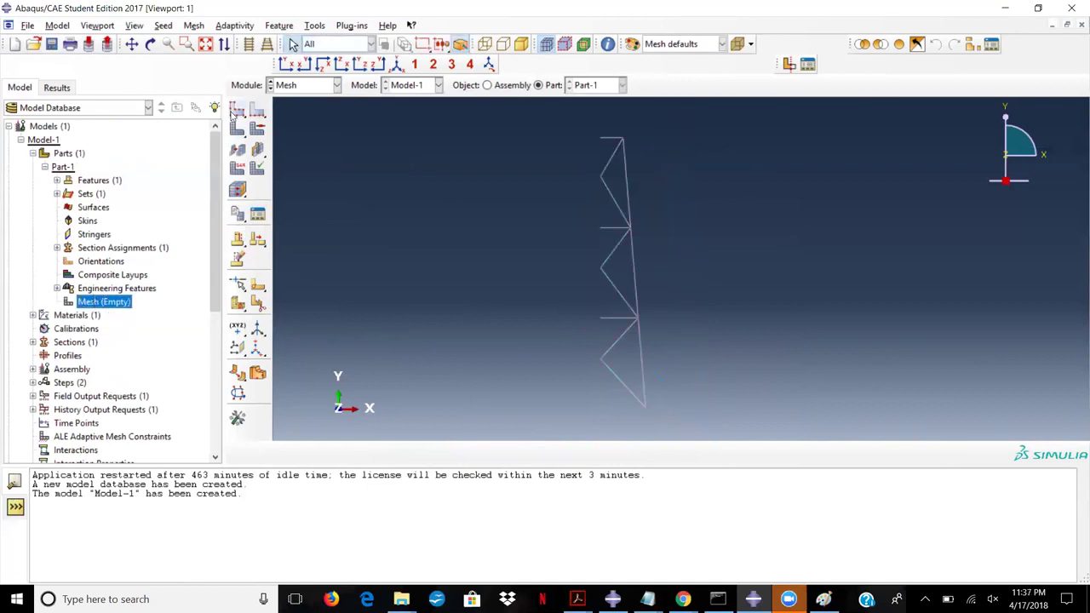
# Step: Apply global seeds of size 1 to Part-1 and replace them with an approximate global size of 100
pyautogui.click(238, 110)
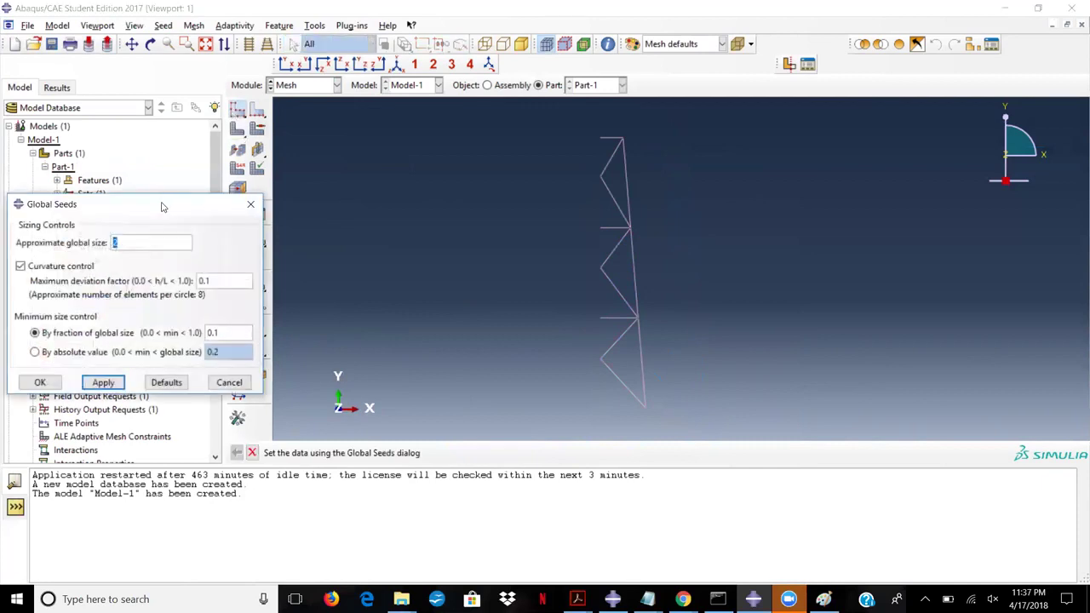
pyautogui.moveTo(162, 207); pyautogui.dragTo(559, 135)
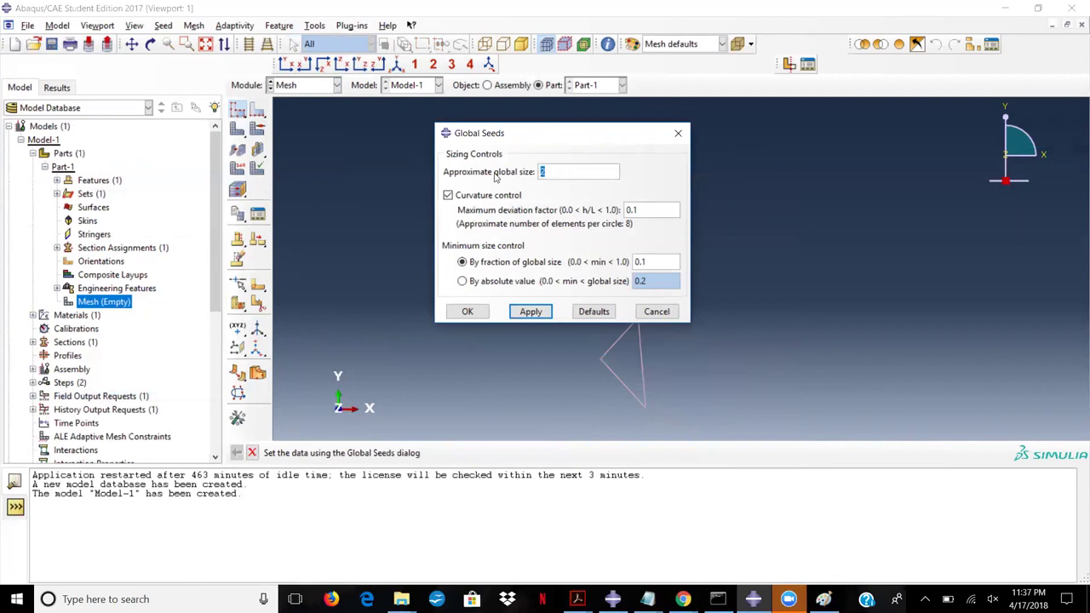
pyautogui.moveTo(568, 139); pyautogui.dragTo(455, 192)
pyautogui.write('1')
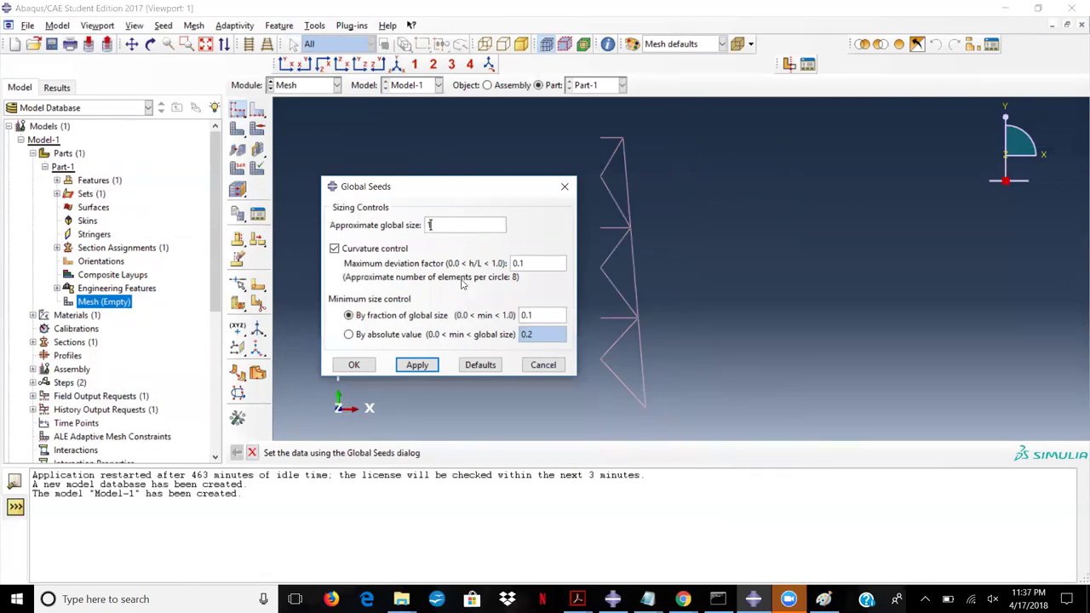
pyautogui.click(418, 367)
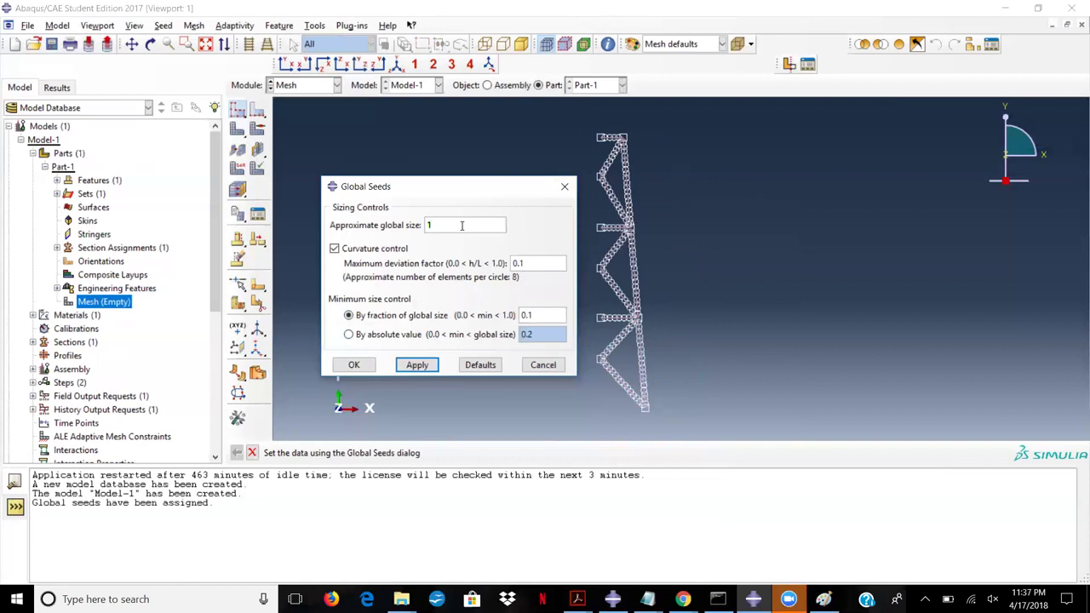
pyautogui.write('00')
pyautogui.click(416, 366)
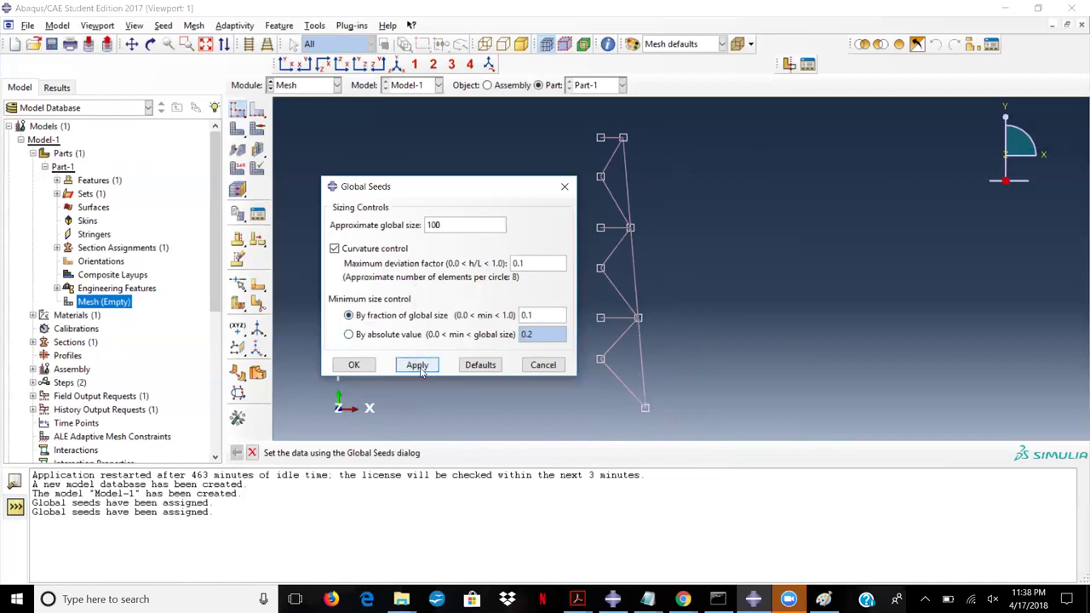
pyautogui.click(355, 366)
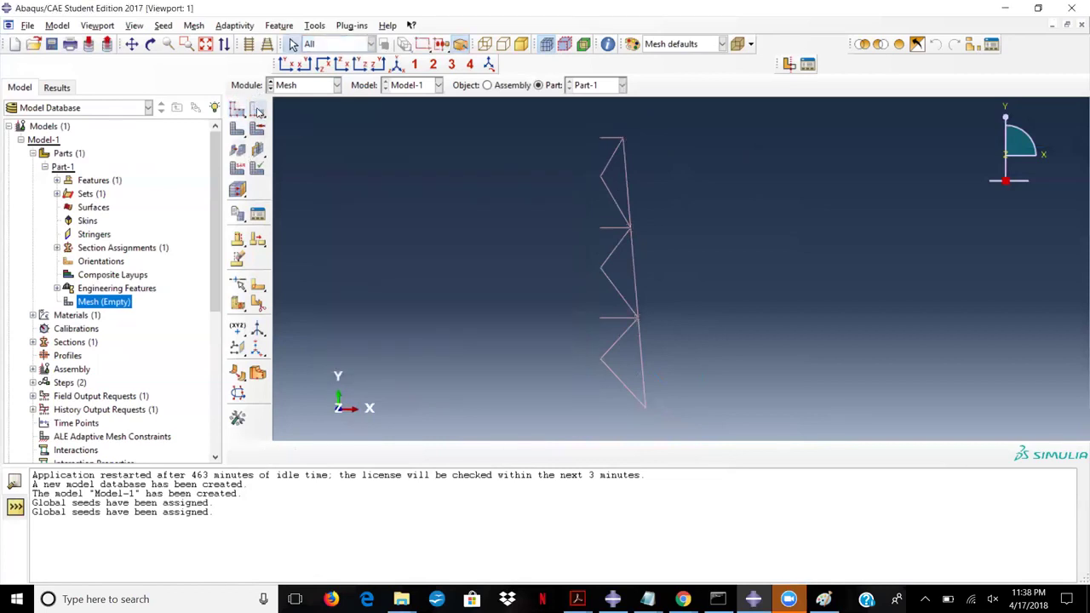
# Step: Try local seeds with an approximate element size of 1 on the outer leg segment of the uppermost bay
pyautogui.click(258, 111)
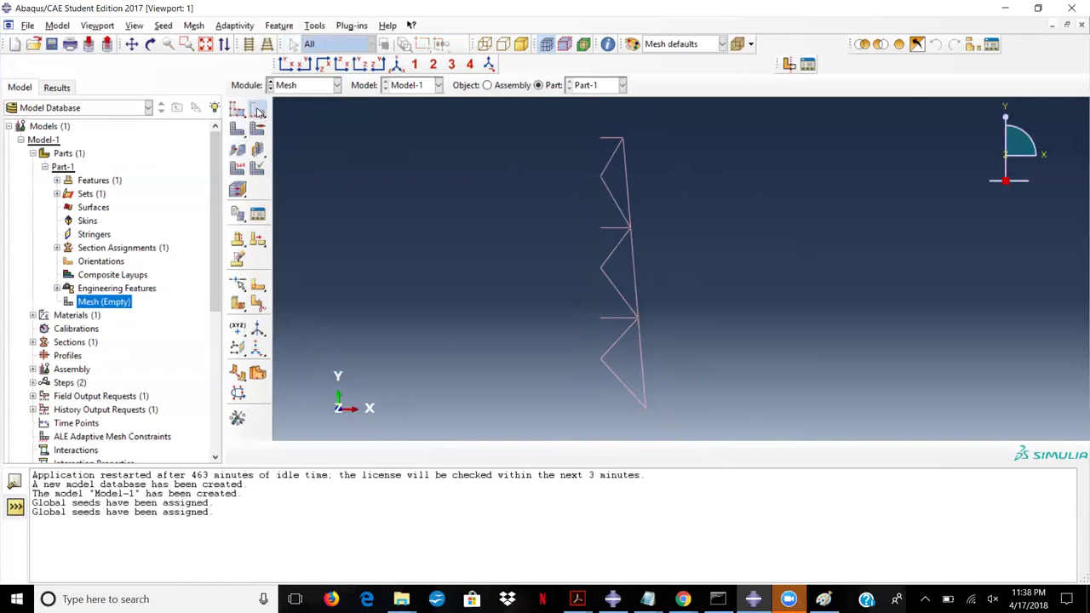
pyautogui.click(628, 182)
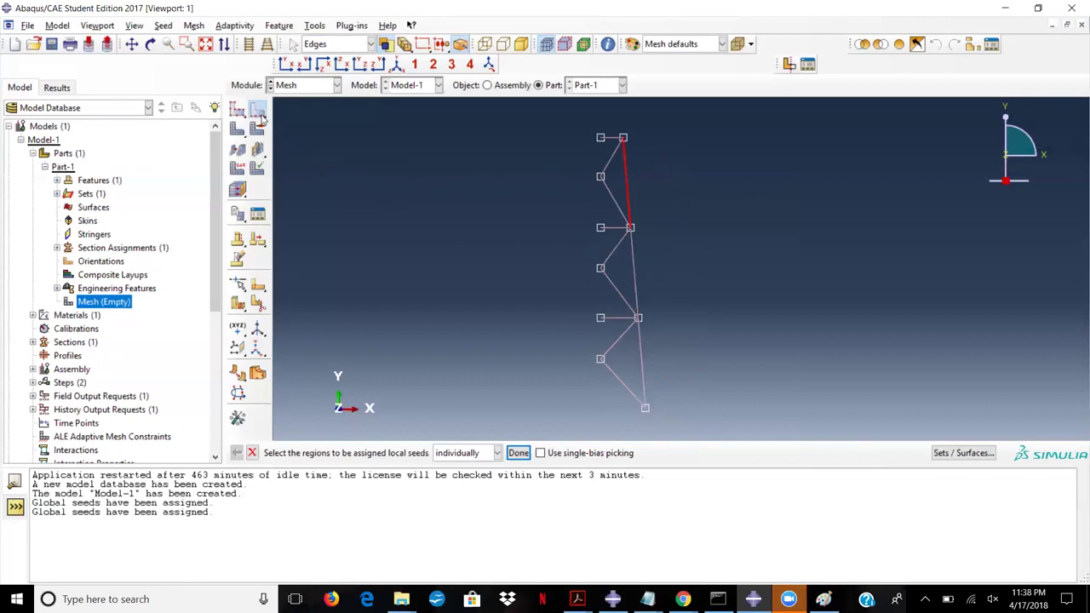
pyautogui.keyDown('ctrl'); pyautogui.click(627, 184); pyautogui.keyUp('ctrl')
pyautogui.click(519, 453)
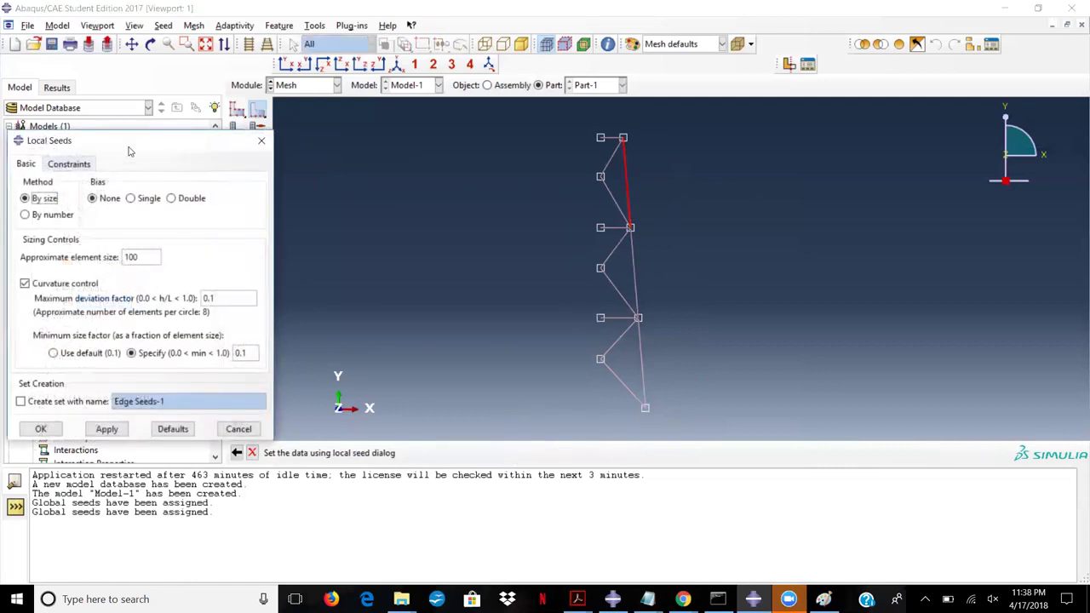
pyautogui.moveTo(132, 145); pyautogui.dragTo(370, 175)
pyautogui.doubleClick(379, 289)
pyautogui.write('1')
pyautogui.click(343, 460)
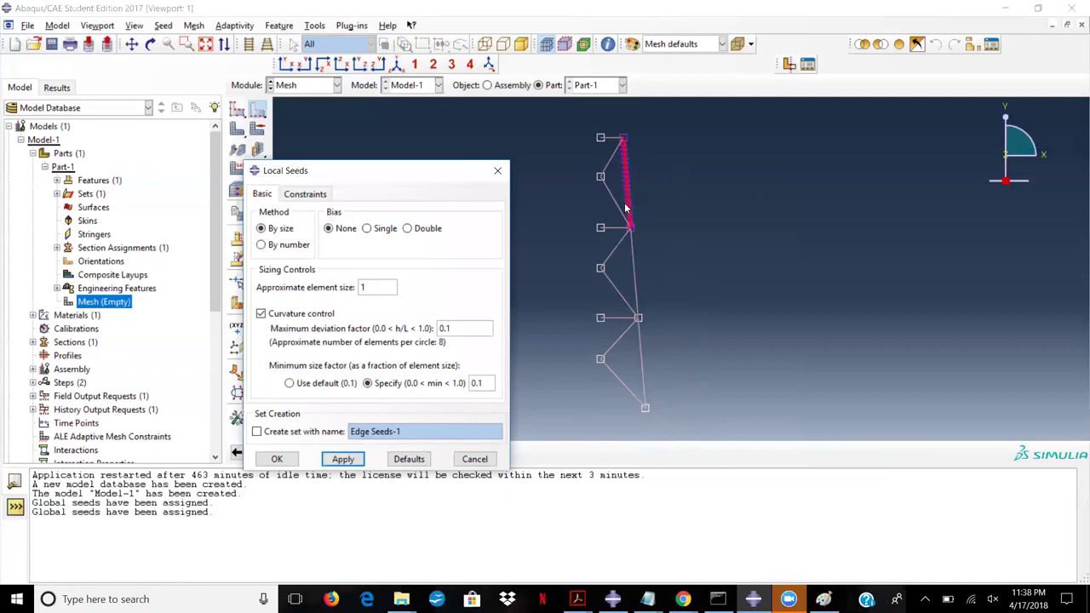
pyautogui.click(476, 459)
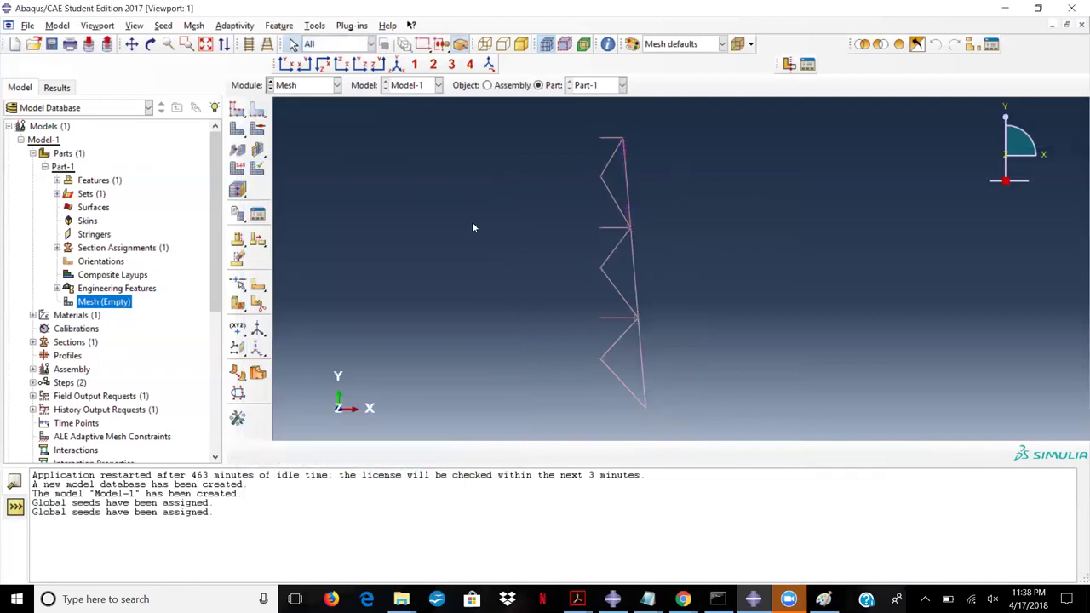
# Step: Assign the Standard linear Truss element type T2D2 to all members of Part-1
pyautogui.click(239, 170)
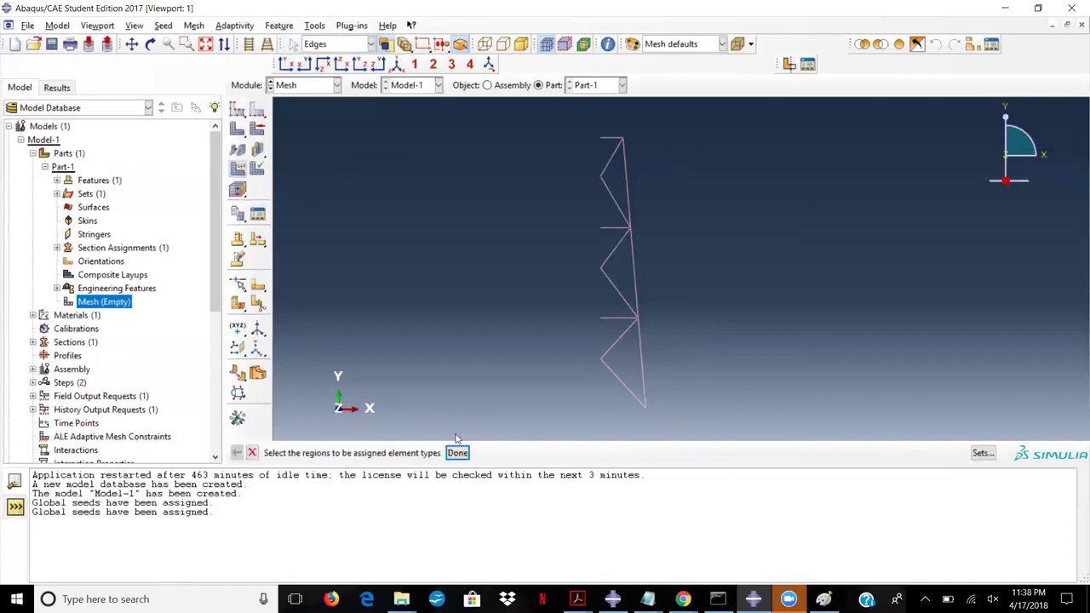
pyautogui.moveTo(550, 127); pyautogui.dragTo(708, 424)
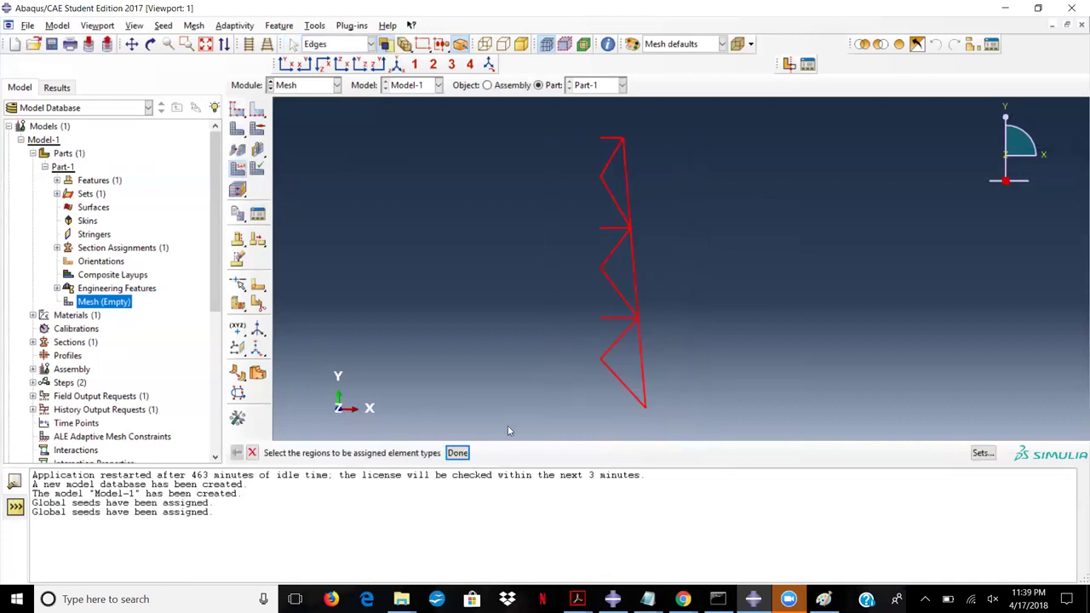
pyautogui.click(467, 455)
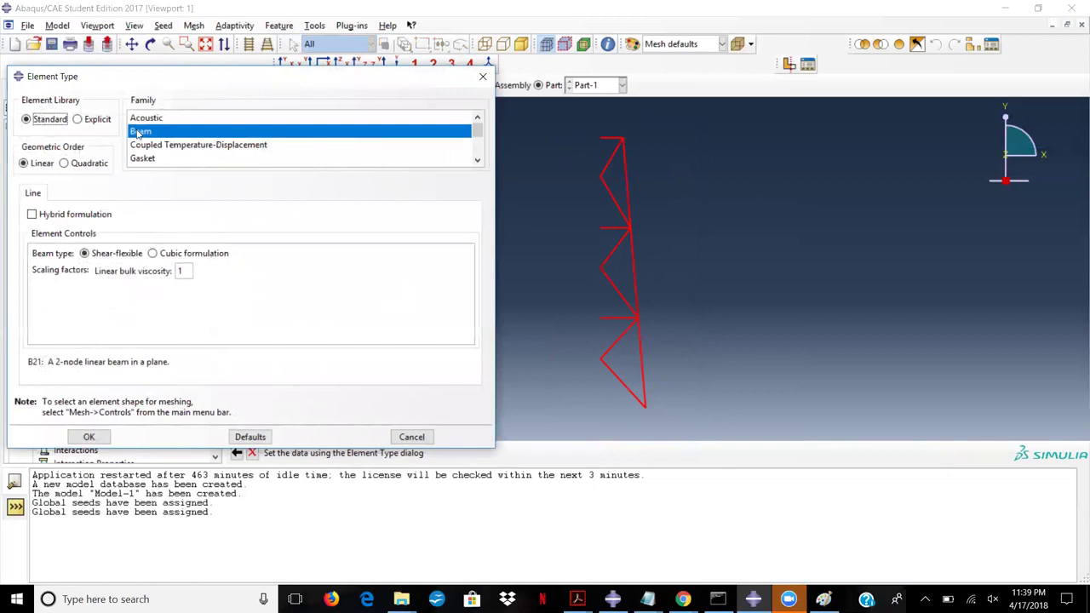
pyautogui.scroll(-2, 146, 134)
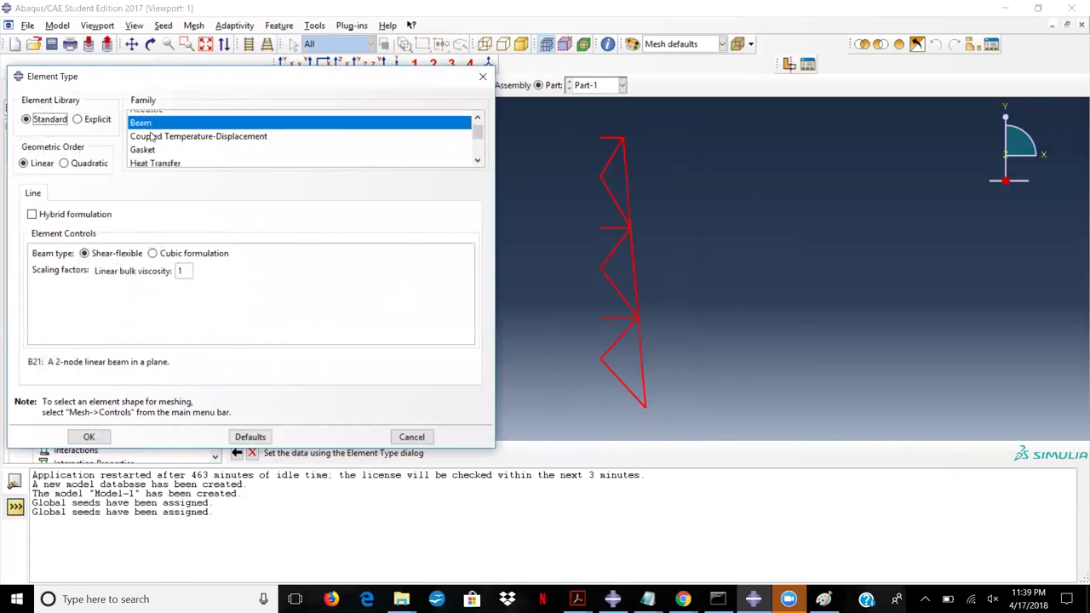
pyautogui.scroll(-1, 151, 136)
pyautogui.click(141, 160)
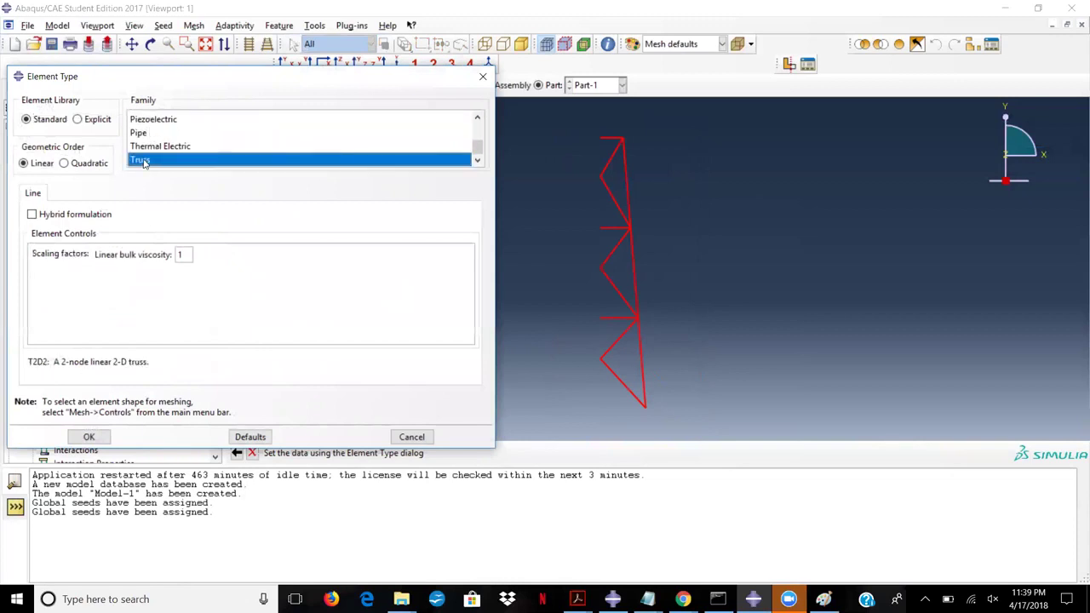
pyautogui.click(36, 170)
pyautogui.click(67, 164)
pyautogui.click(40, 165)
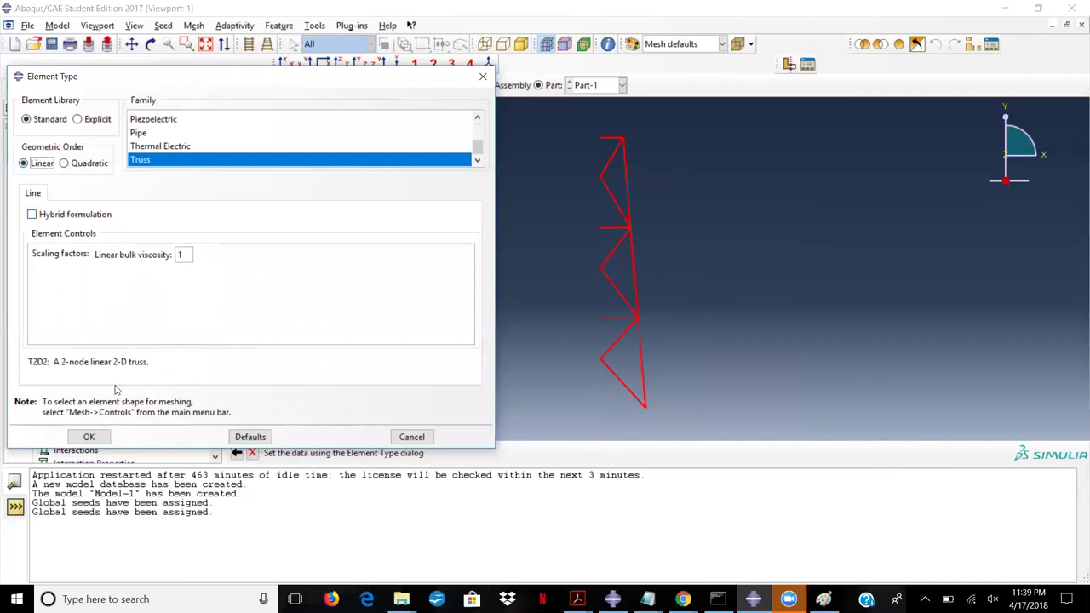
pyautogui.click(106, 439)
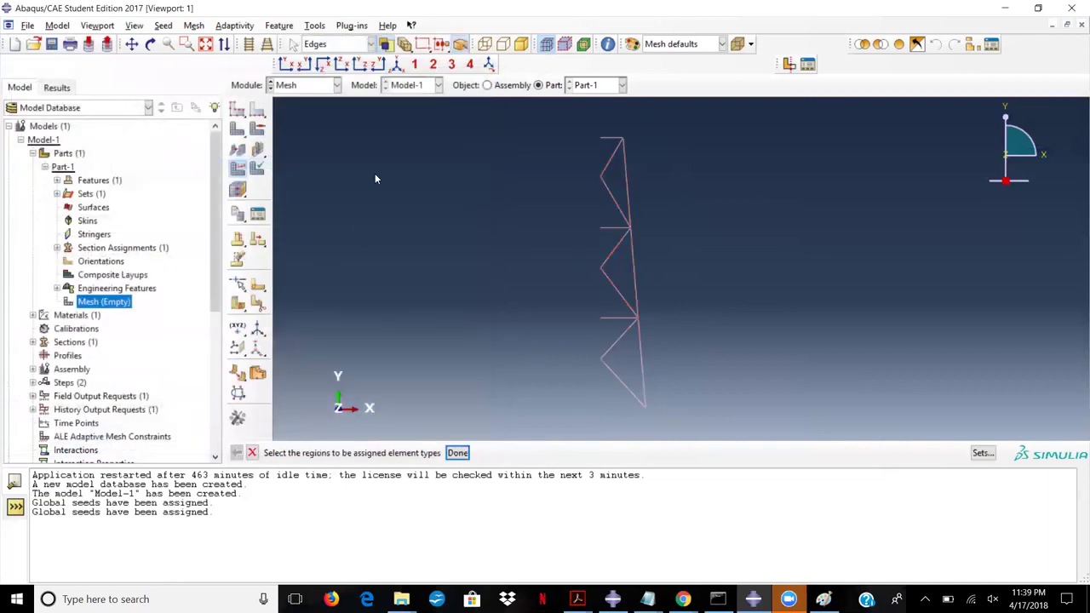
pyautogui.click(458, 452)
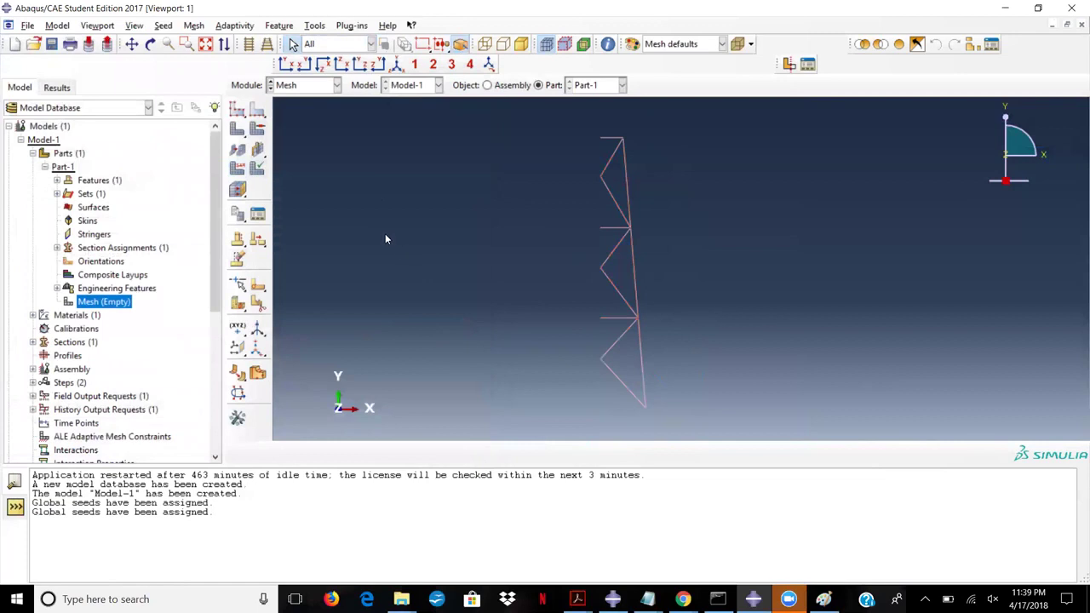
# Step: Mesh Part-1 with the existing local seeds and check the message on generated elements
pyautogui.click(239, 129)
pyautogui.click(356, 452)
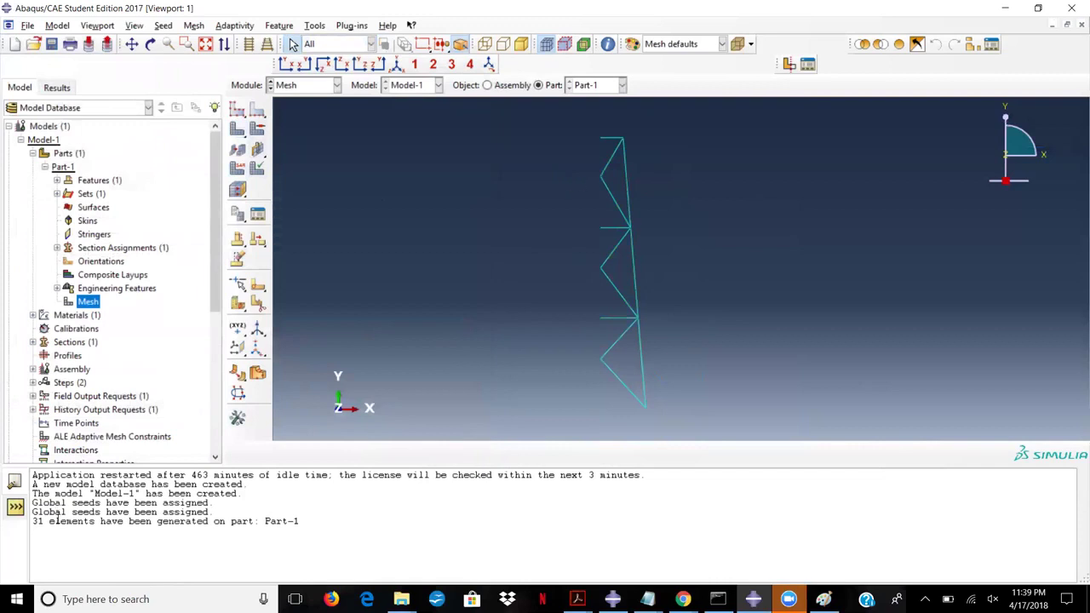
pyautogui.moveTo(34, 521); pyautogui.dragTo(265, 527)
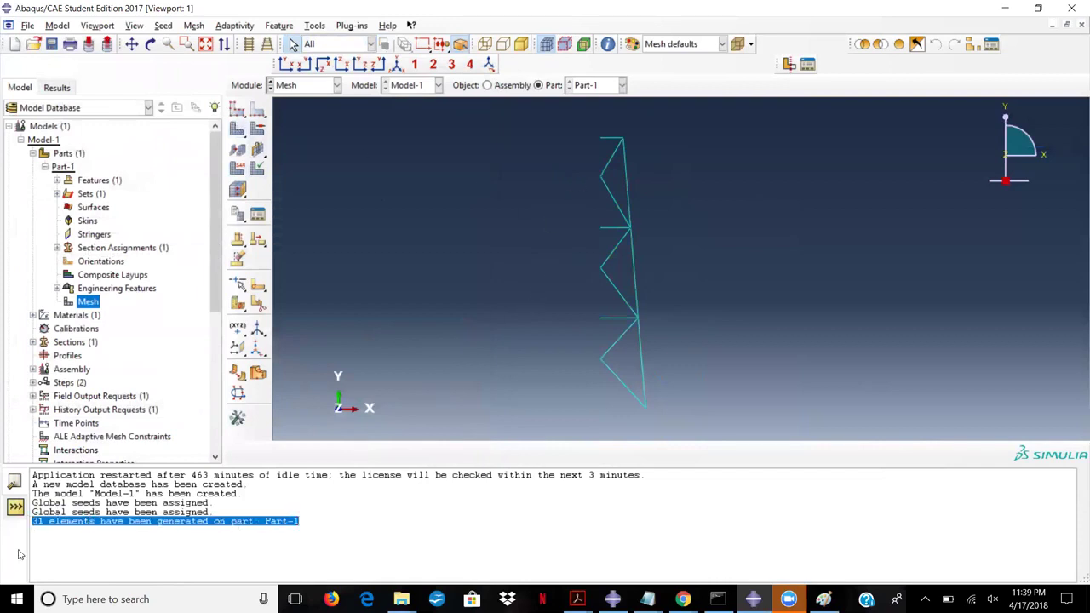
pyautogui.click(61, 522)
# Step: Try to override the local seeds by reapplying an approximate global size of 100 to Part-1
pyautogui.click(237, 111)
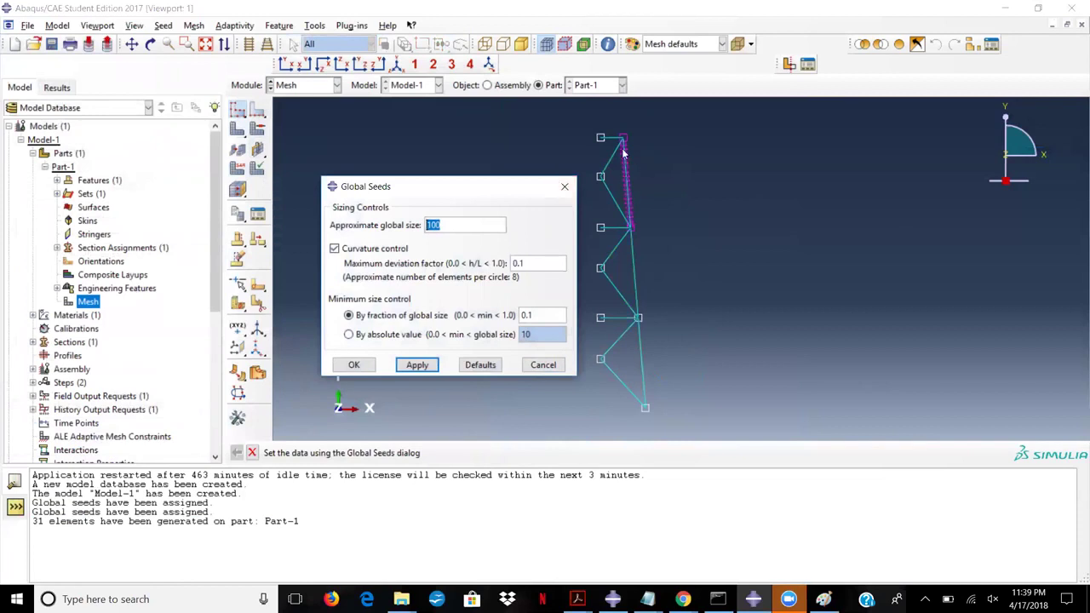
pyautogui.click(565, 187)
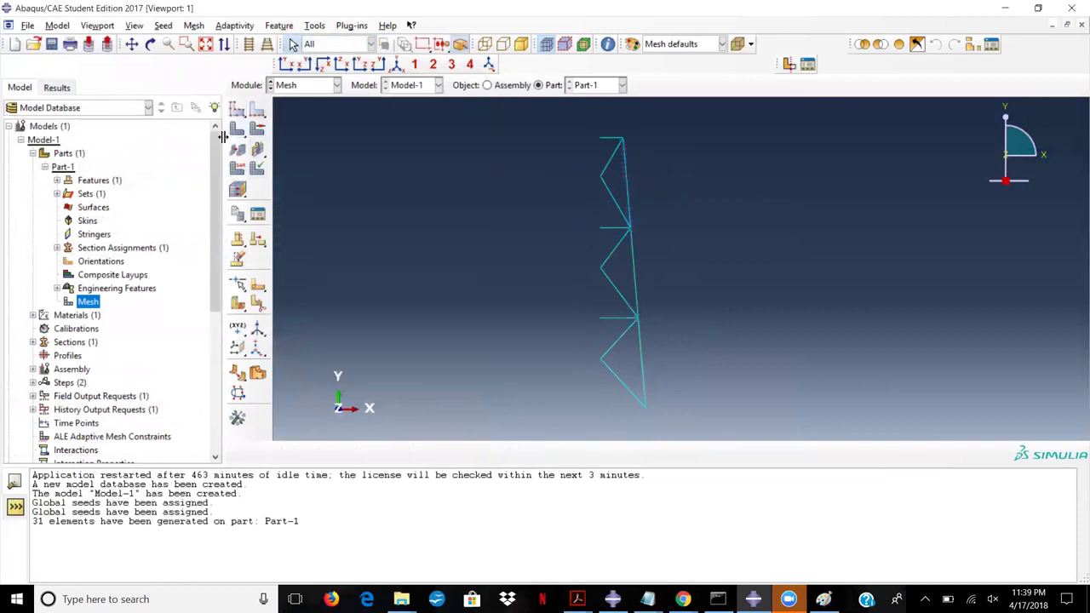
pyautogui.click(236, 111)
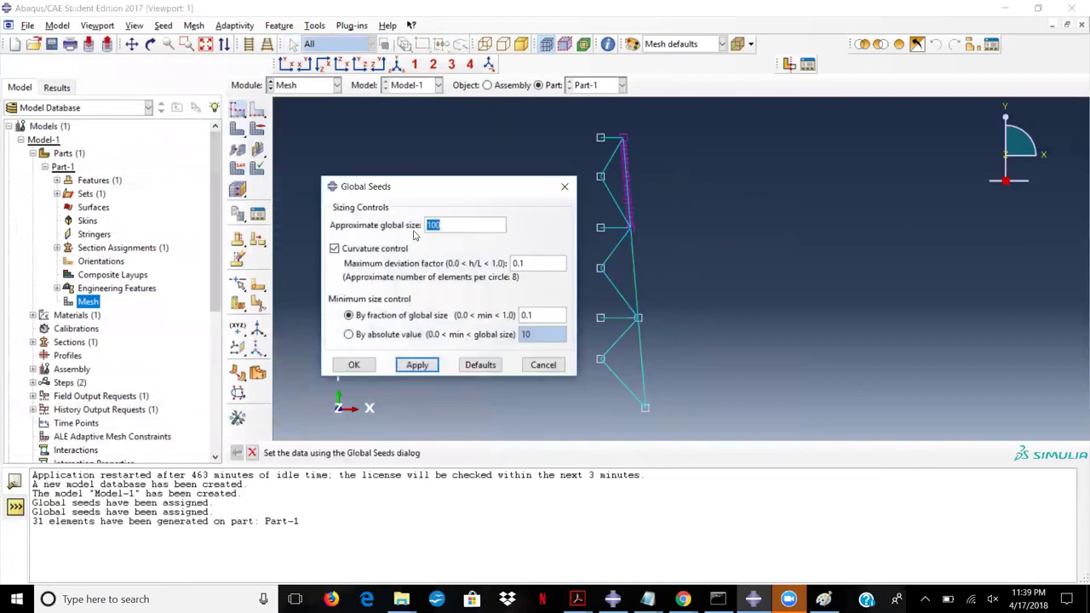
pyautogui.click(422, 365)
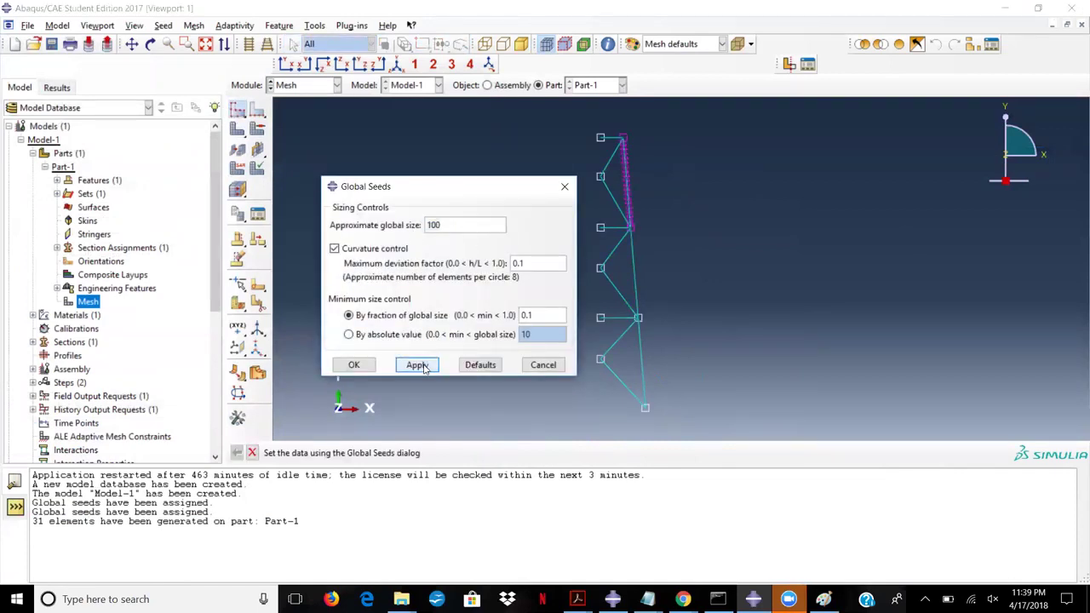
pyautogui.click(564, 187)
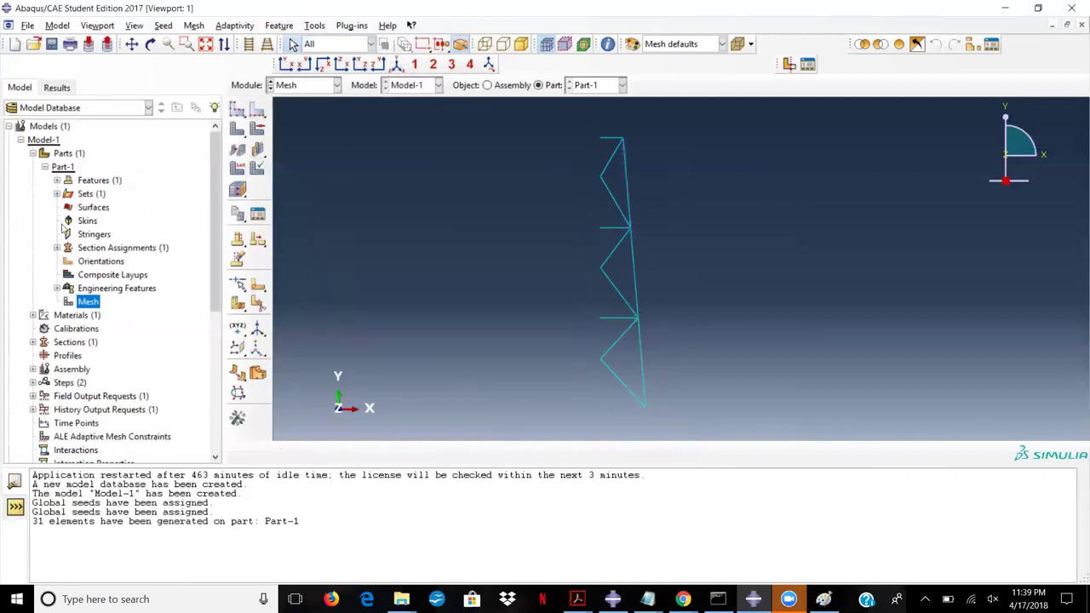
pyautogui.click(56, 195)
pyautogui.click(56, 180)
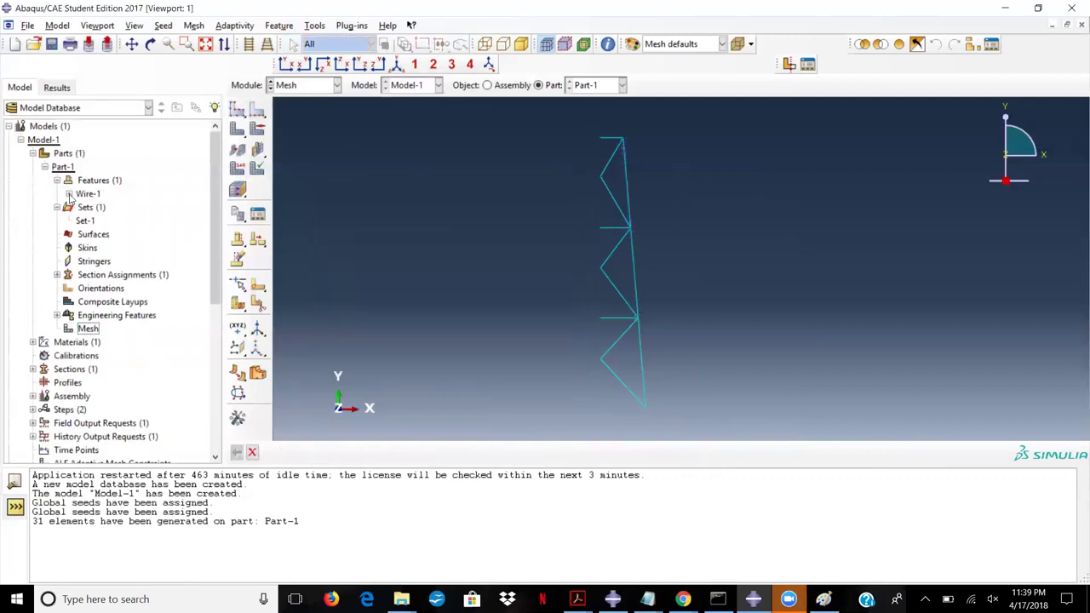
pyautogui.click(69, 194)
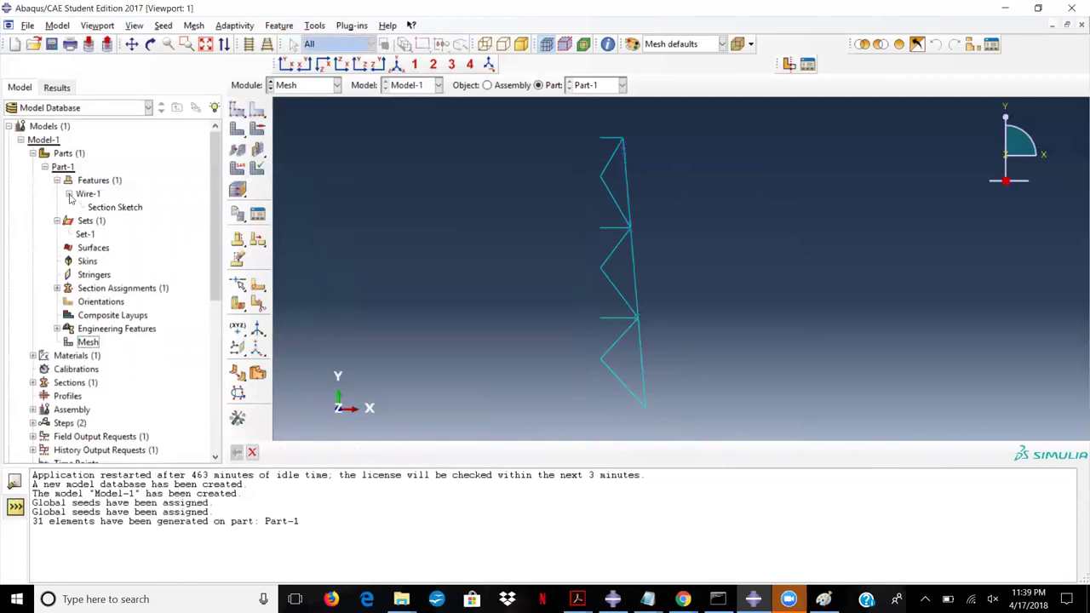
# Step: Delete the local seeds from the outer leg segment of the uppermost bay
pyautogui.click(259, 113)
pyautogui.moveTo(259, 113); pyautogui.dragTo(296, 113)
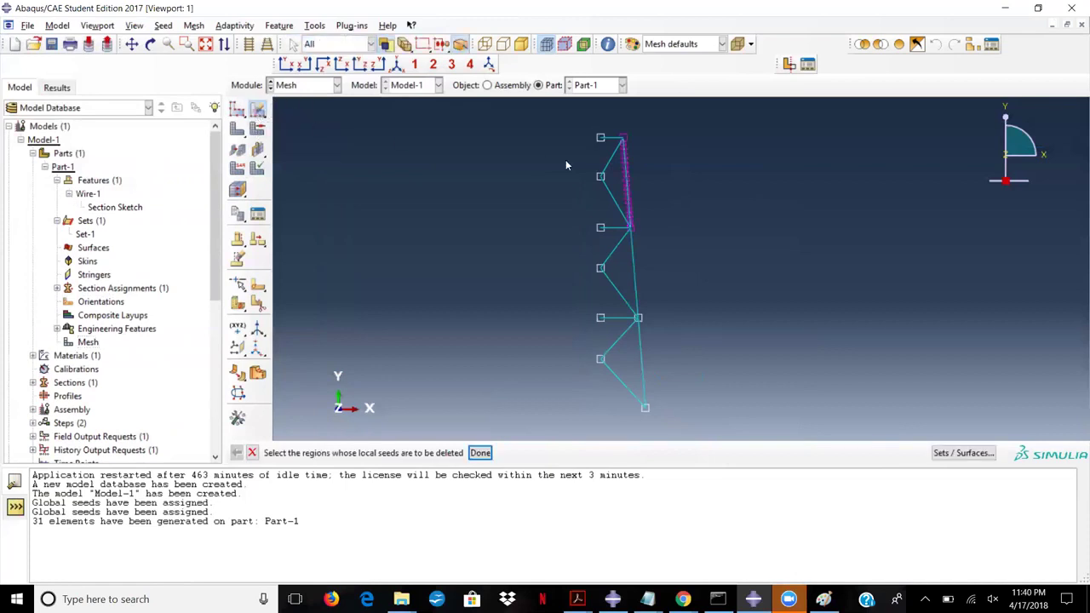
pyautogui.click(626, 182)
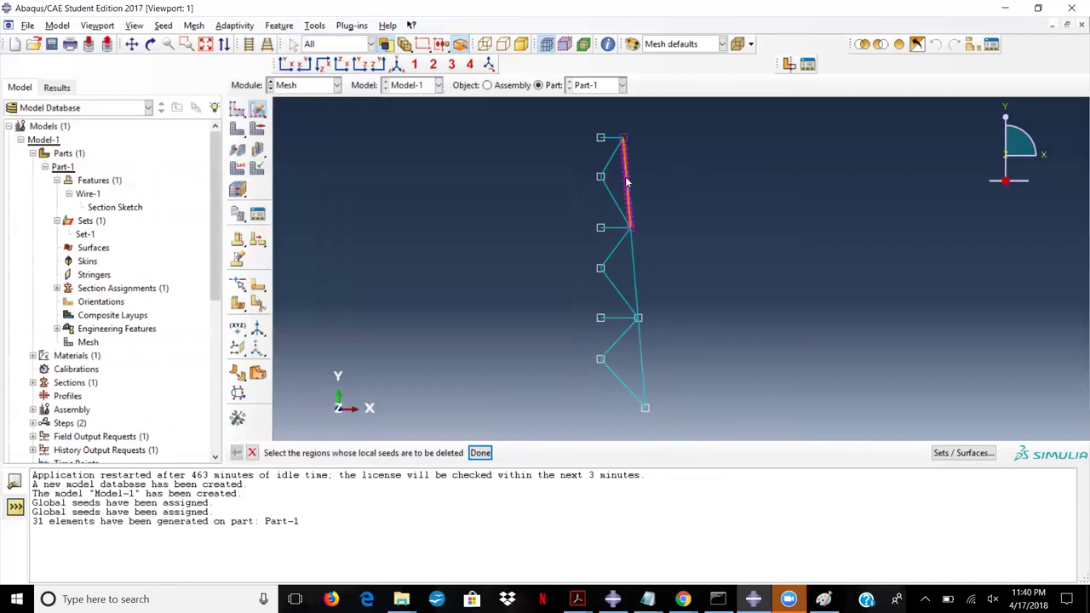
pyautogui.click(480, 454)
pyautogui.click(73, 273)
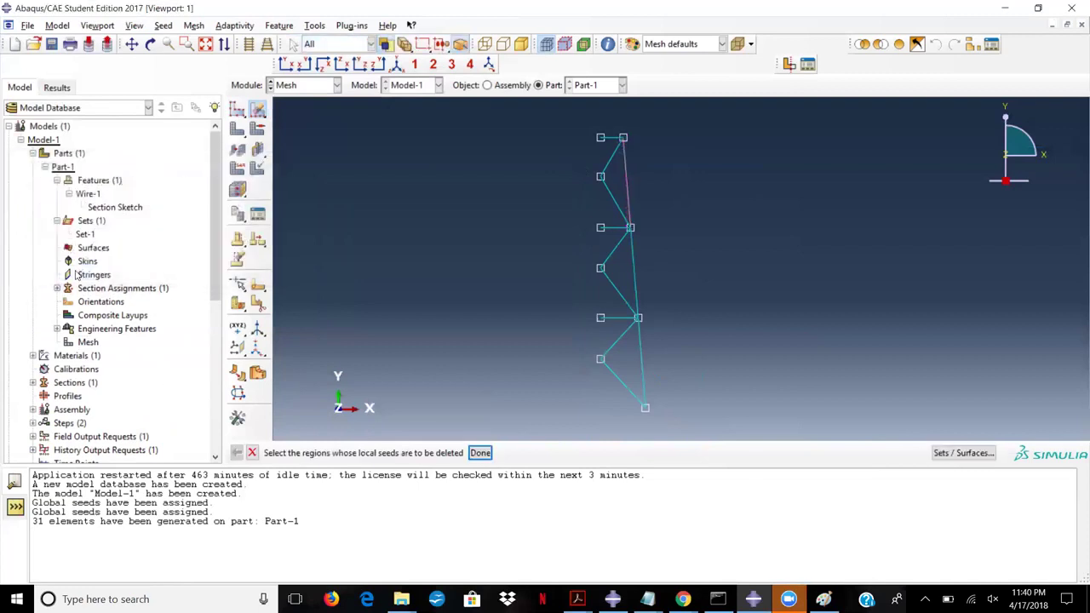
pyautogui.click(479, 454)
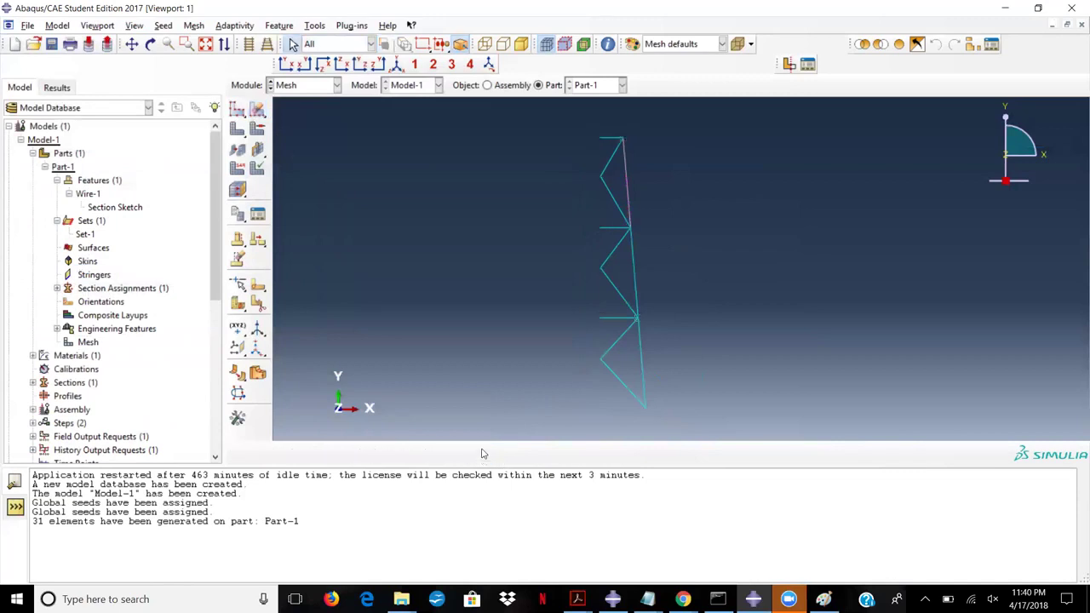
# Step: Mesh Part-1 again using only the global seeds and check the message on generated elements
pyautogui.click(237, 128)
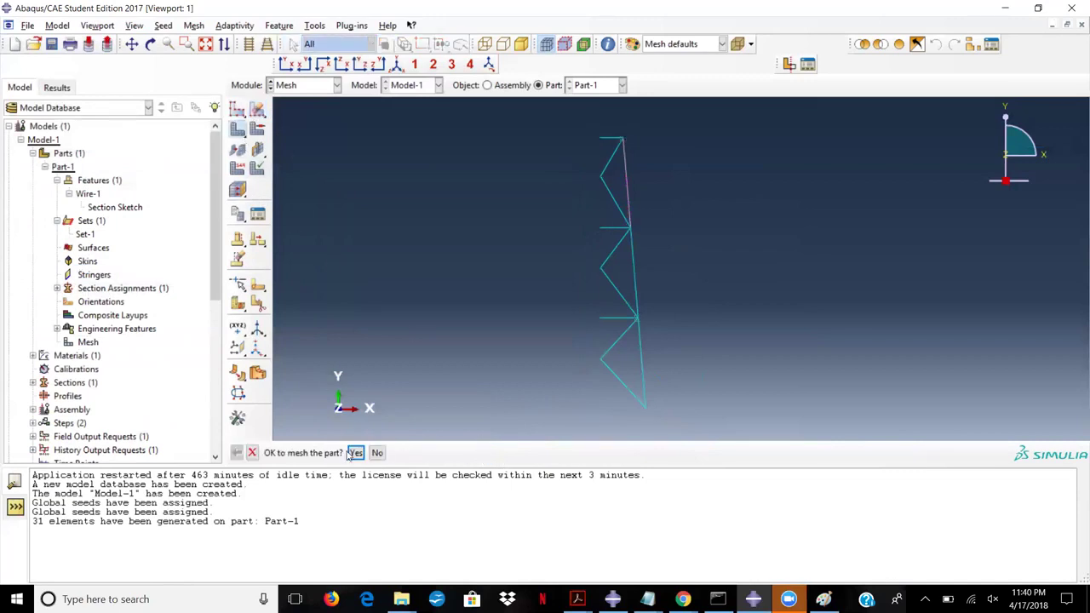
pyautogui.click(355, 454)
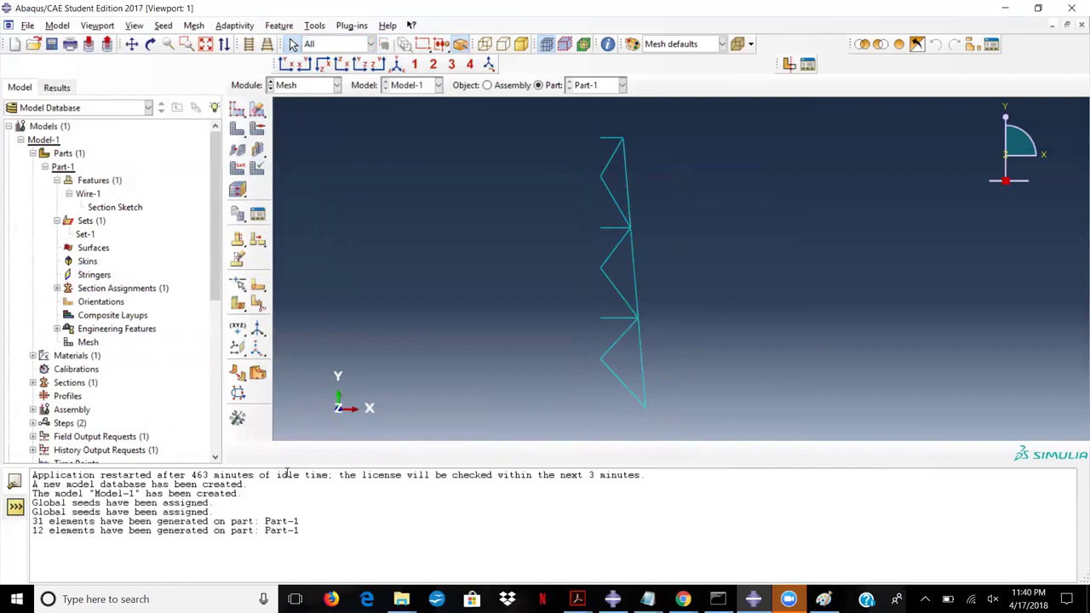
pyautogui.moveTo(32, 531); pyautogui.dragTo(316, 532)
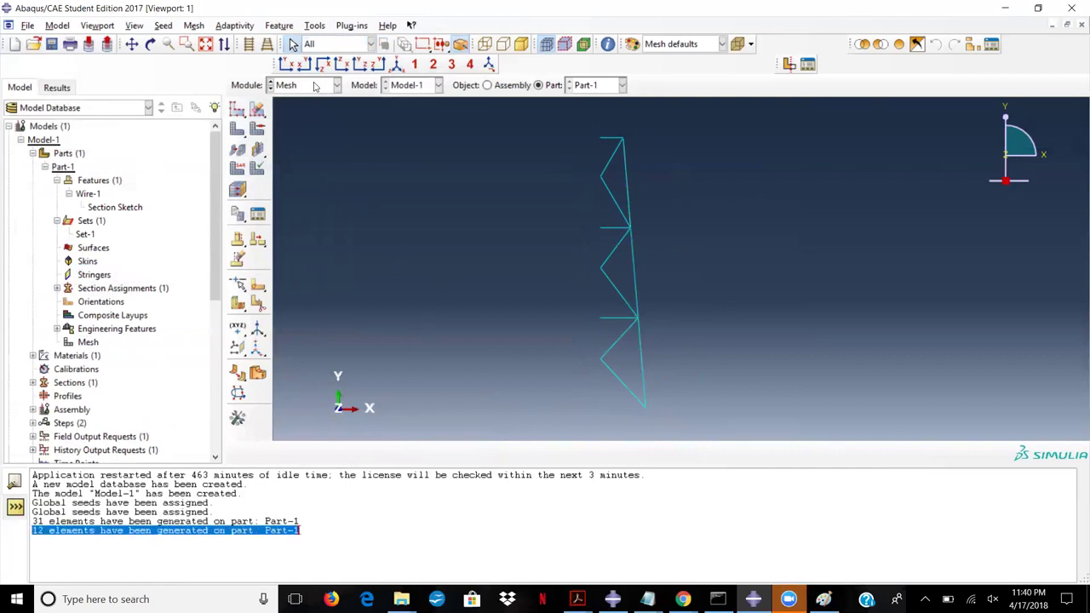
# Step: Switch to the Job module and create the job RadioTower from Model-1 as a full analysis running immediately in the background
pyautogui.click(315, 86)
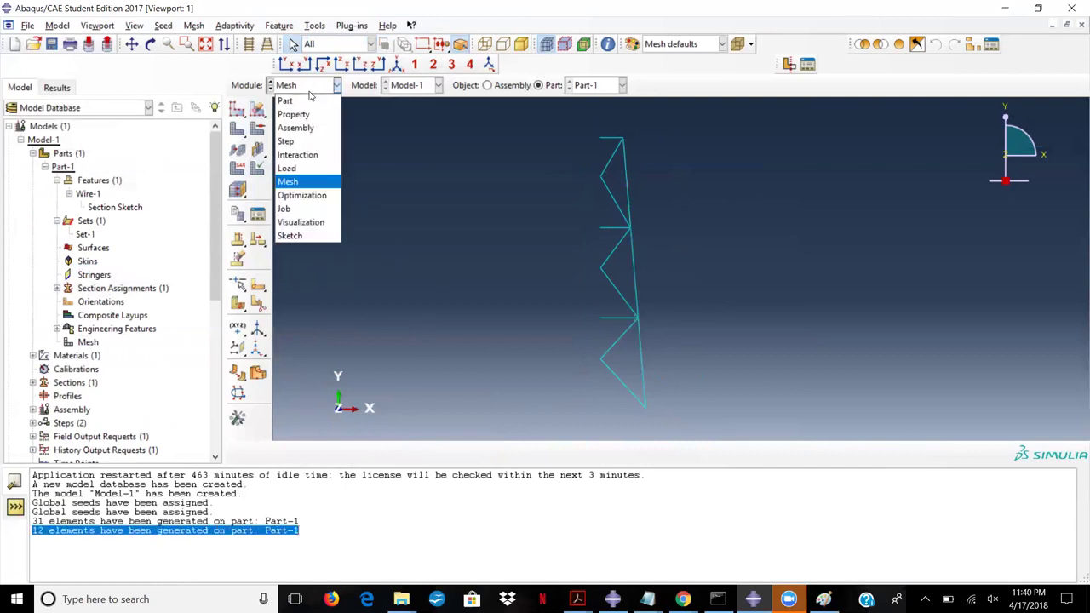
pyautogui.click(297, 211)
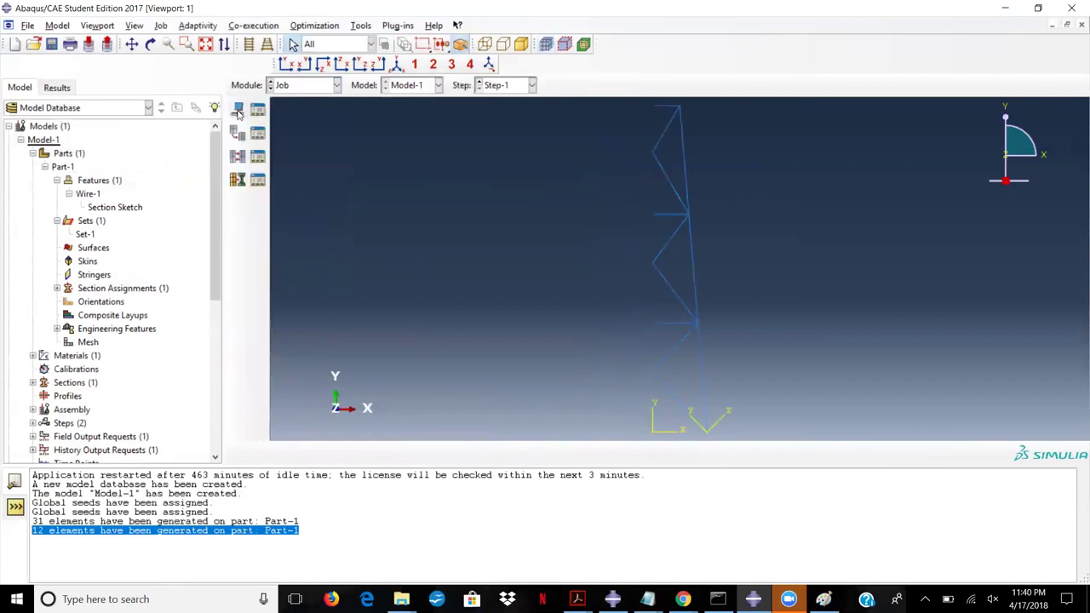
pyautogui.click(238, 111)
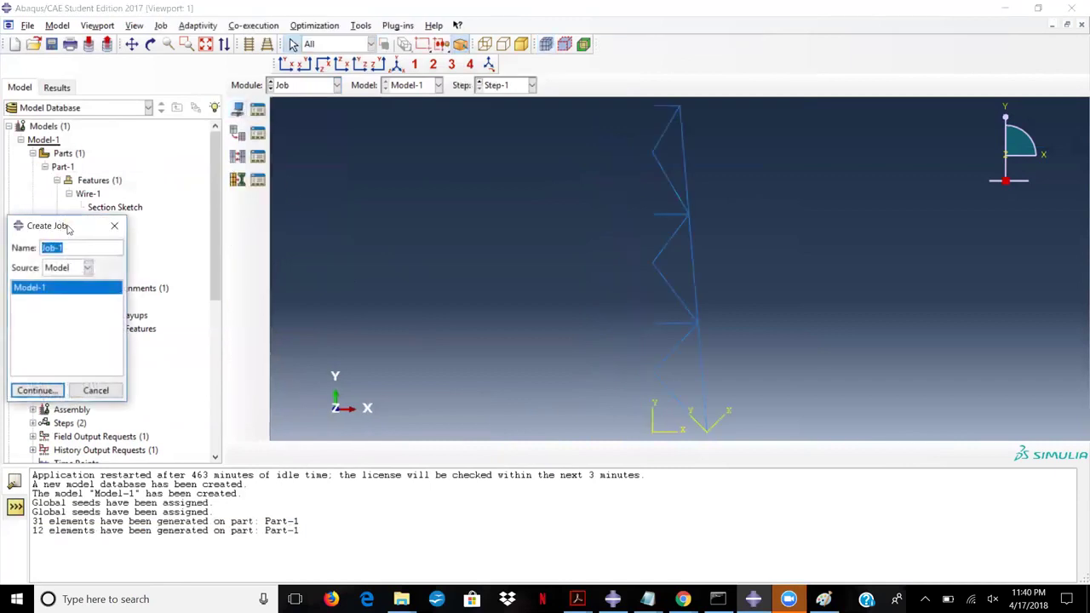
pyautogui.moveTo(68, 228); pyautogui.dragTo(324, 228)
pyautogui.write('Rad')
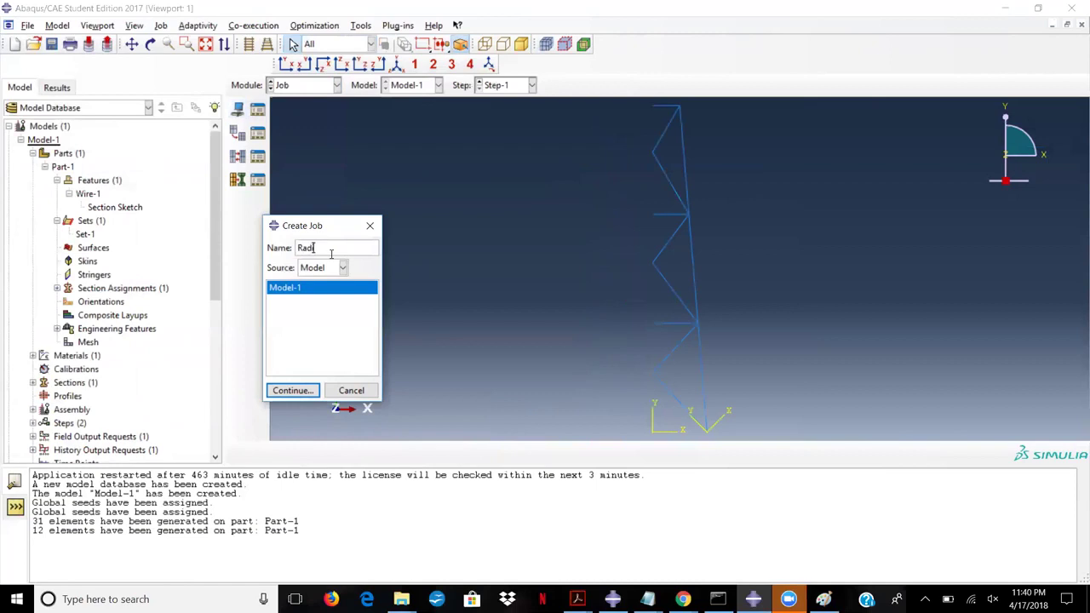
pyautogui.write('ioTower')
pyautogui.click(298, 394)
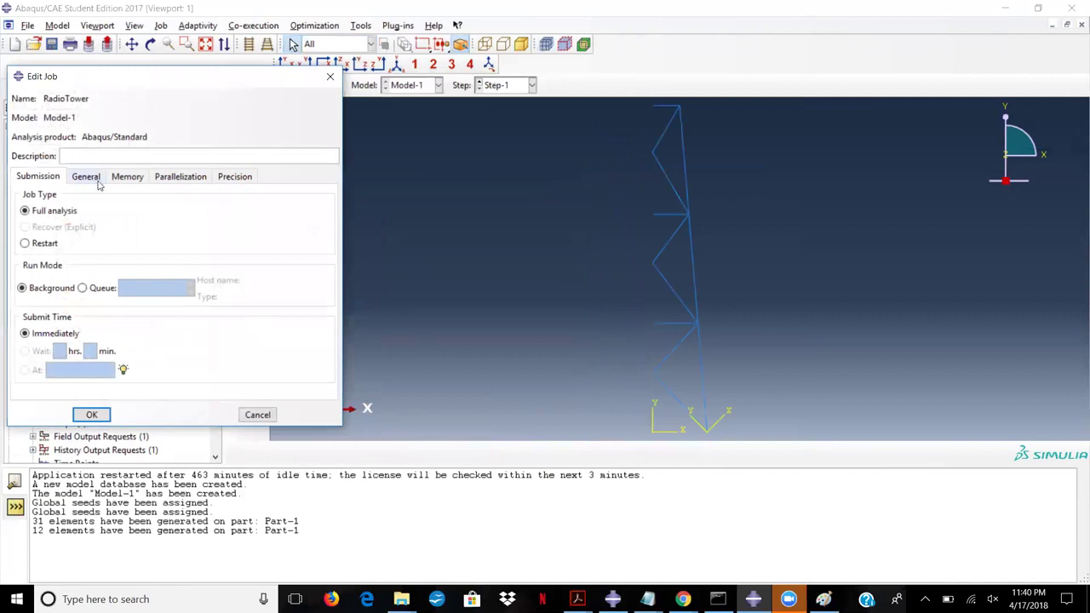
pyautogui.click(128, 178)
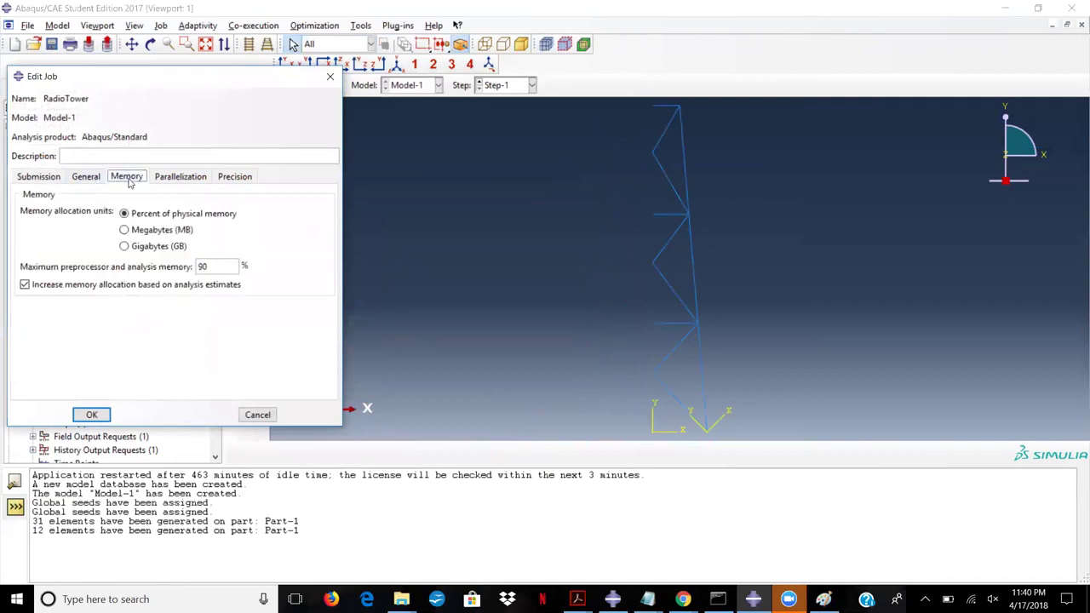
pyautogui.click(177, 178)
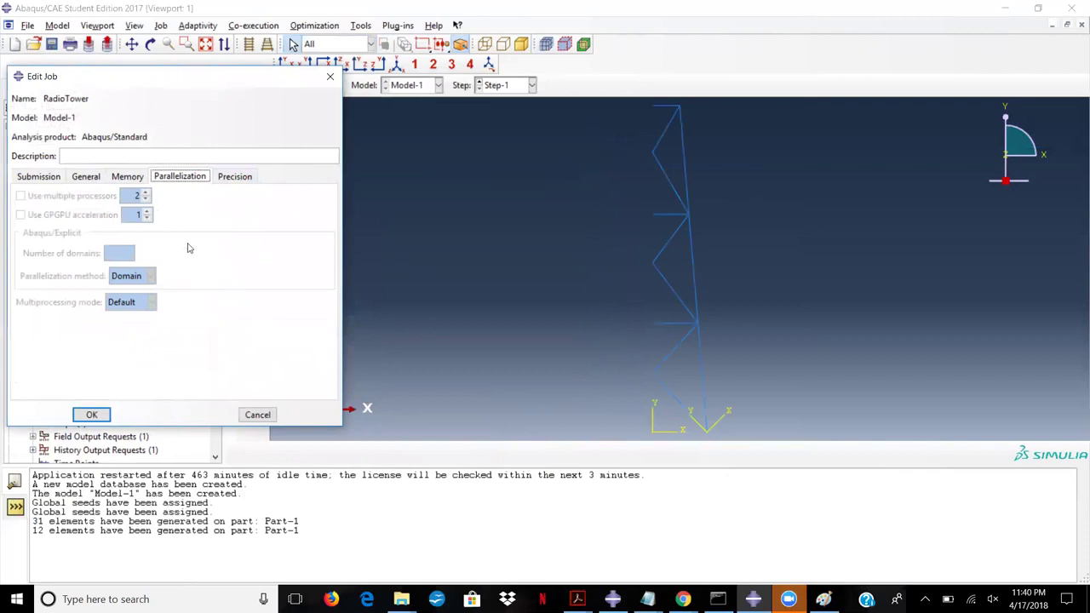
pyautogui.click(39, 180)
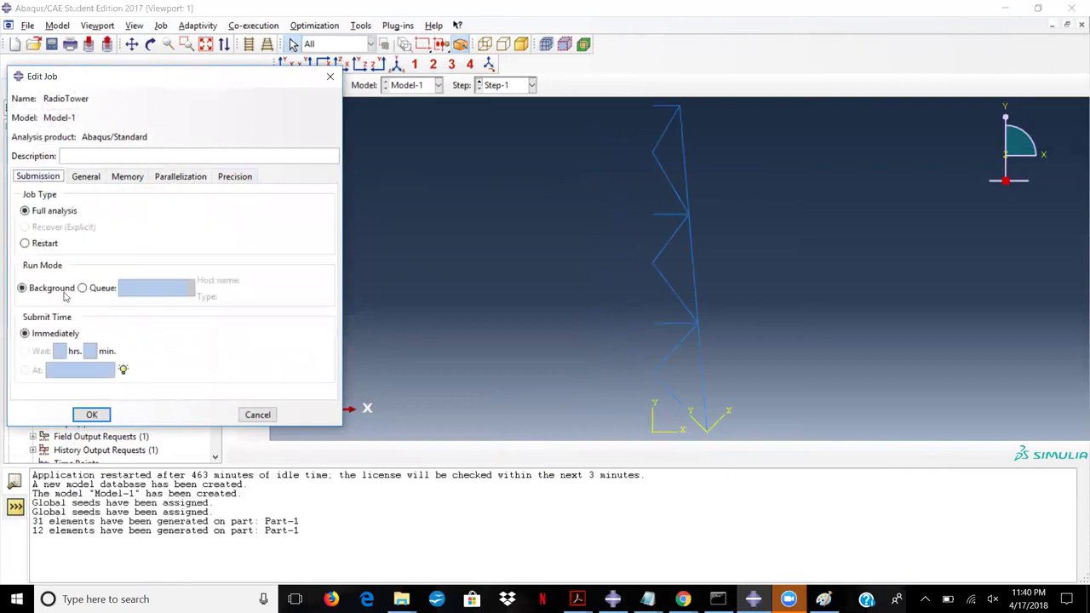
pyautogui.click(90, 415)
# Step: Try to submit the RadioTower job for analysis
pyautogui.moveTo(212, 260); pyautogui.dragTo(206, 433)
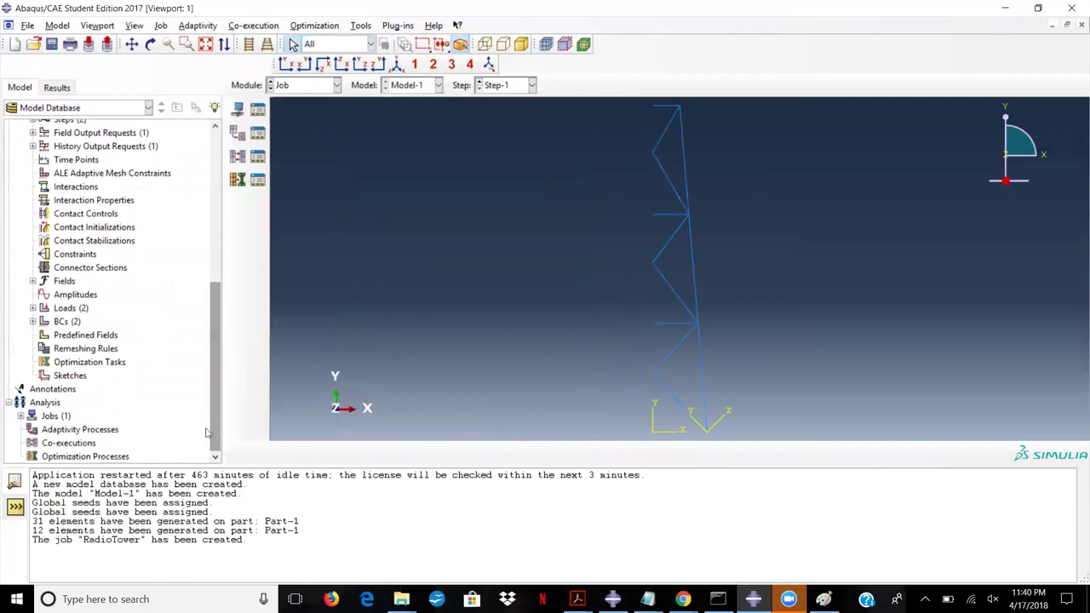
pyautogui.click(21, 417)
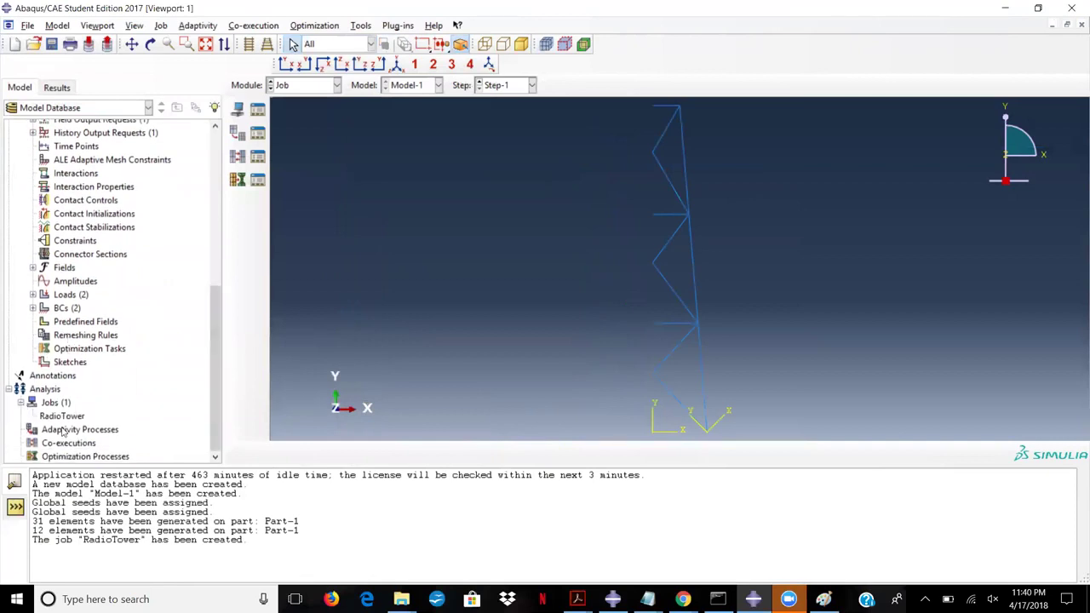
pyautogui.click(57, 416)
pyautogui.rightClick(56, 417)
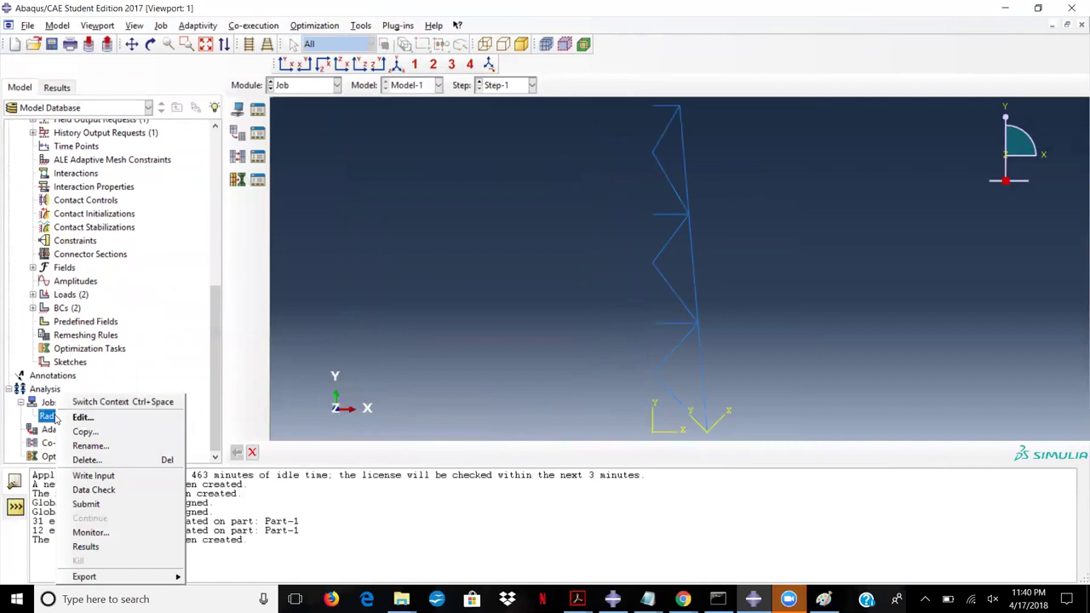
pyautogui.click(85, 505)
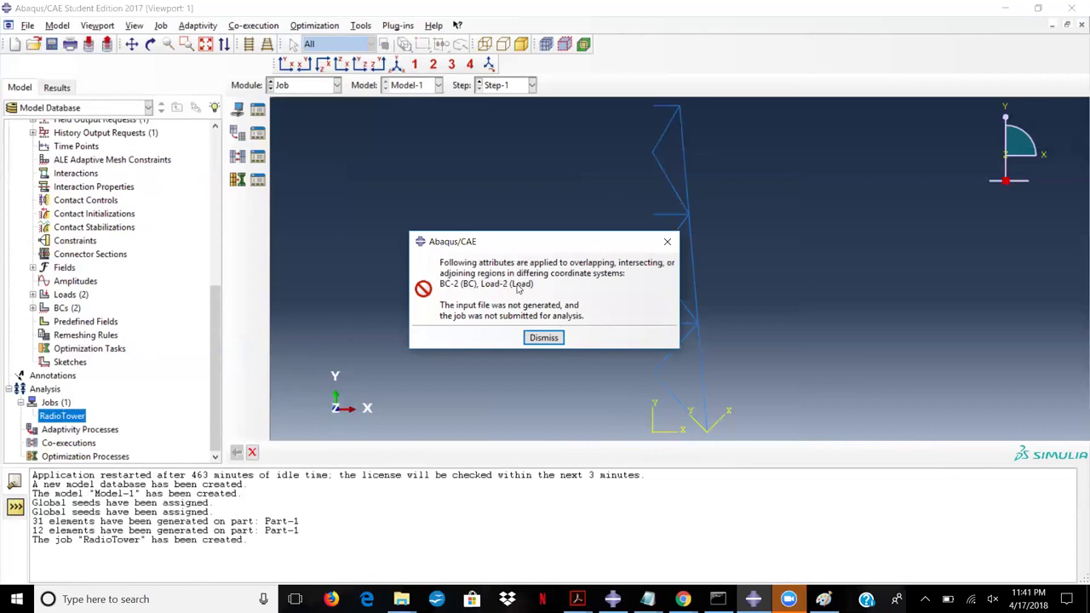
pyautogui.click(545, 338)
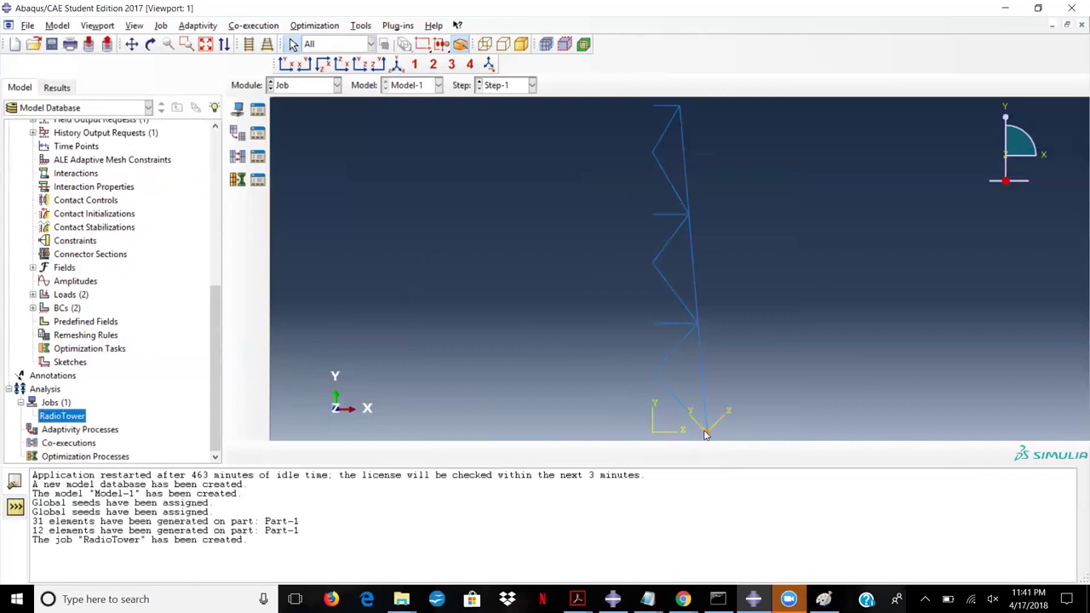
# Step: Edit Load-2, the concentrated force at the tower's foot, and assign it the Rollercsys datum coordinate system instead of the global one
pyautogui.keyDown('ctrl'); pyautogui.keyDown('alt'); pyautogui.moveTo(522, 284); pyautogui.dragTo(660, 398); pyautogui.keyUp('alt'); pyautogui.keyUp('ctrl')
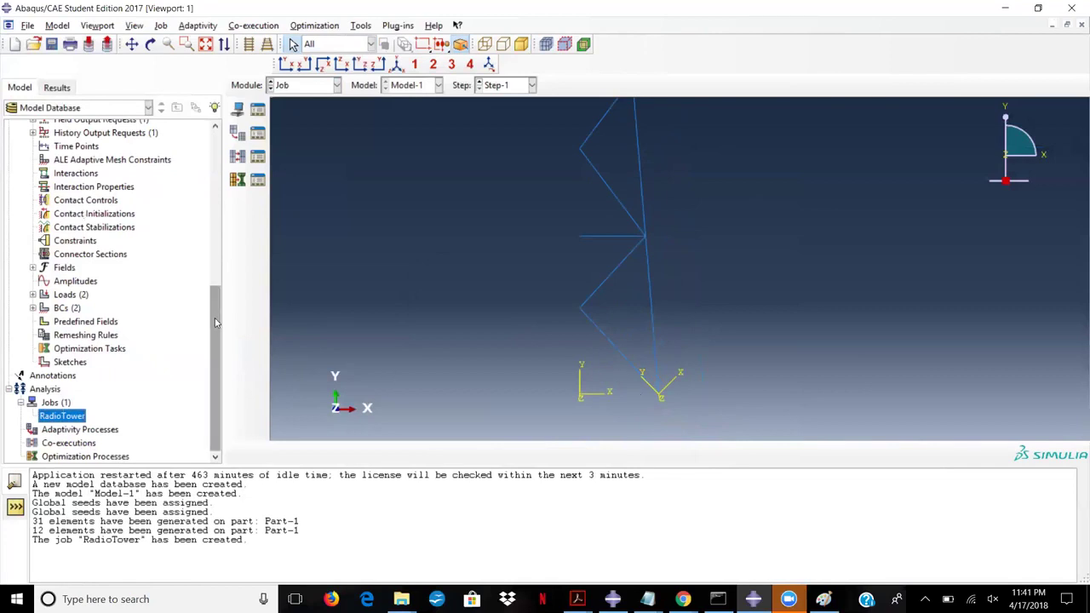
pyautogui.moveTo(215, 322); pyautogui.dragTo(205, 138)
pyautogui.scroll(-5, 59, 265)
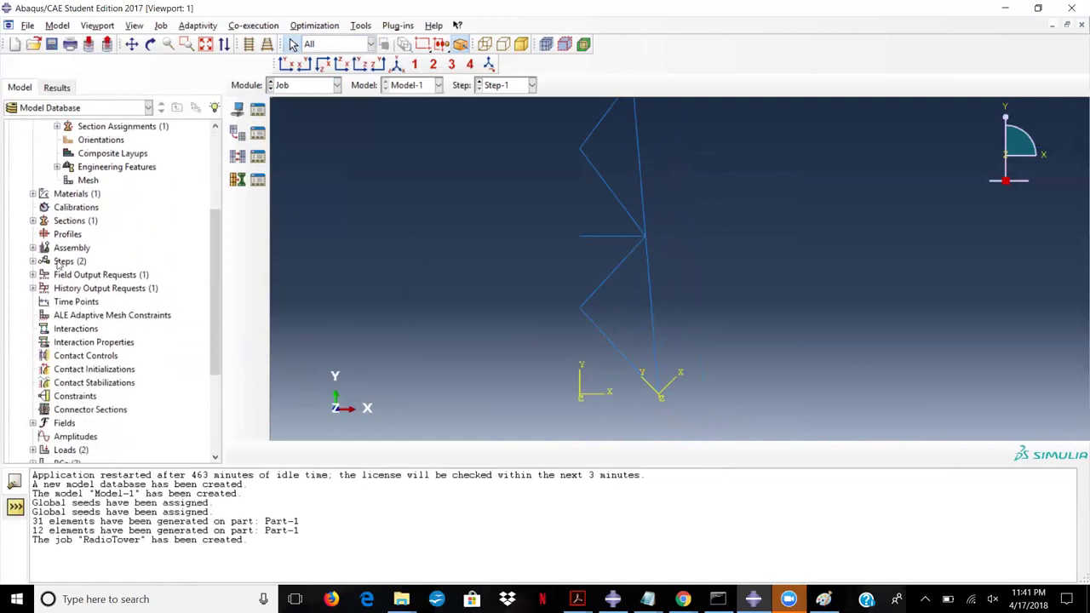
pyautogui.scroll(-3, 43, 377)
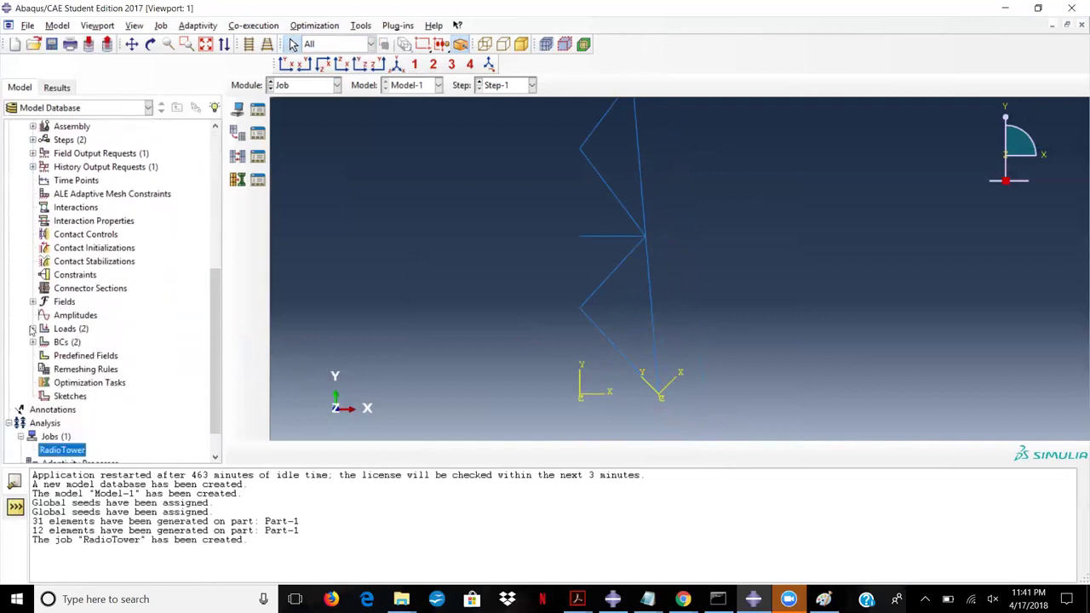
pyautogui.click(33, 329)
pyautogui.click(44, 342)
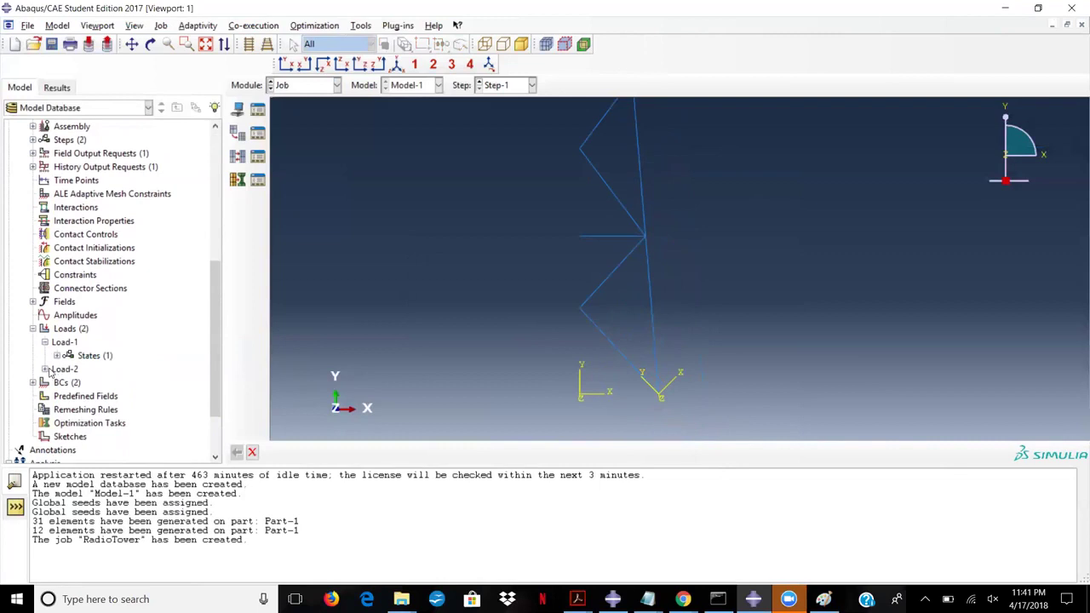
pyautogui.click(45, 368)
pyautogui.click(64, 369)
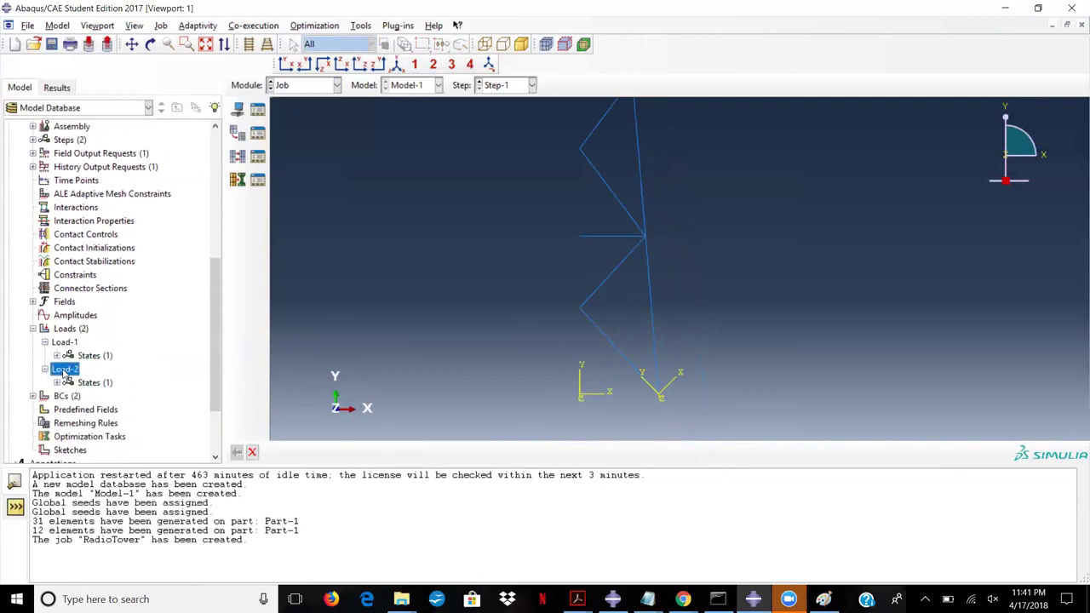
pyautogui.doubleClick(64, 369)
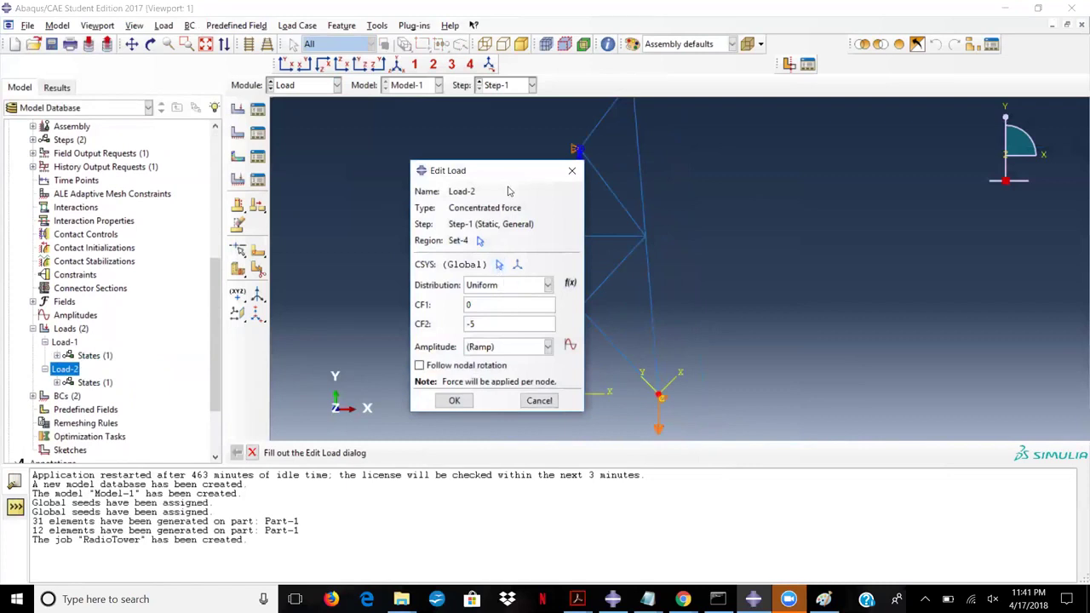
pyautogui.moveTo(499, 170); pyautogui.dragTo(420, 139)
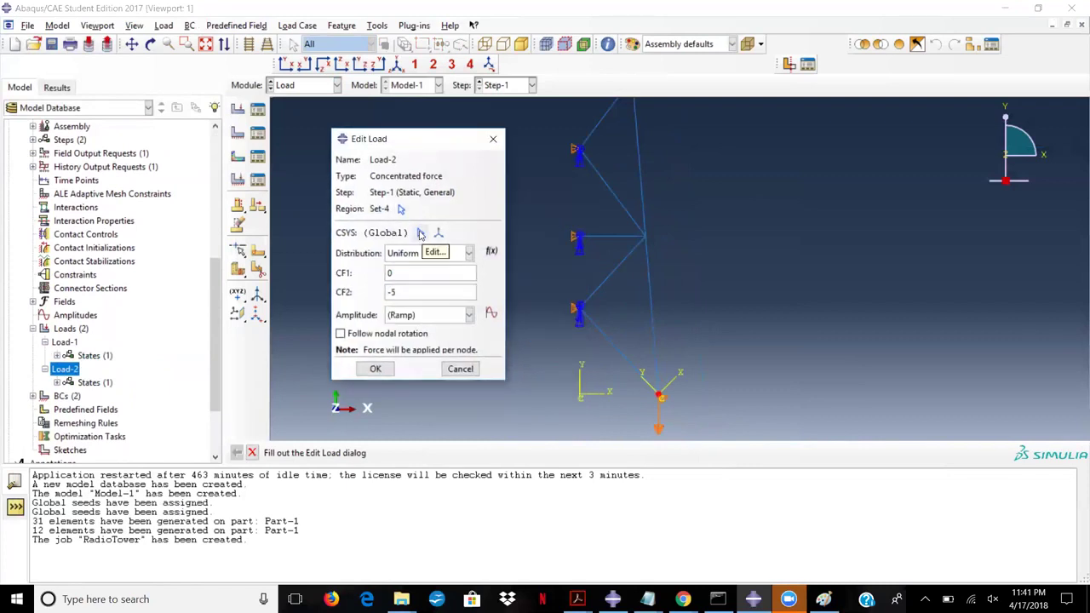
pyautogui.click(420, 235)
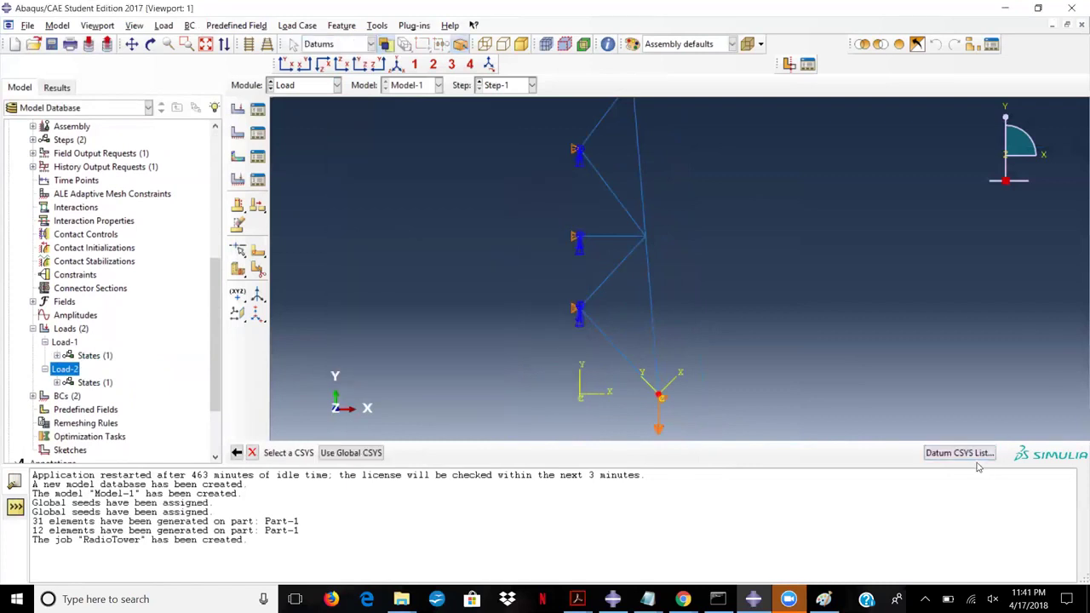
pyautogui.click(968, 457)
pyautogui.click(403, 245)
pyautogui.click(397, 327)
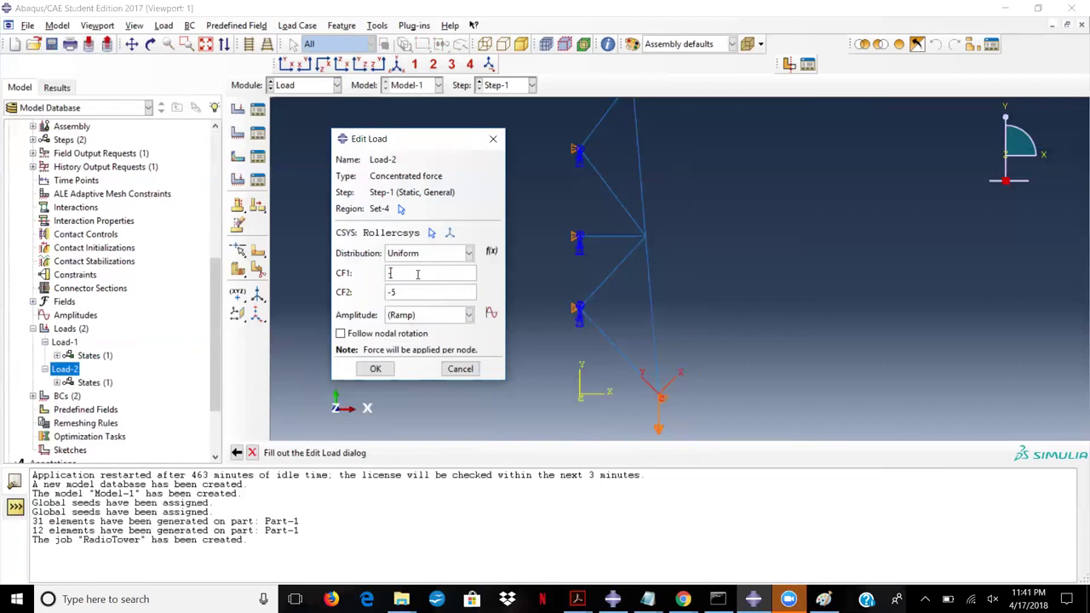
# Step: Set Load-2's CF1 and CF2 components to -5/sqrt(2) each, and compare the load with the tower sketch in Paint
pyautogui.write('t(')
pyautogui.click(417, 293)
pyautogui.write('-5/sqrt(2)')
pyautogui.tripleClick(435, 292)
pyautogui.click(442, 292)
pyautogui.click(375, 369)
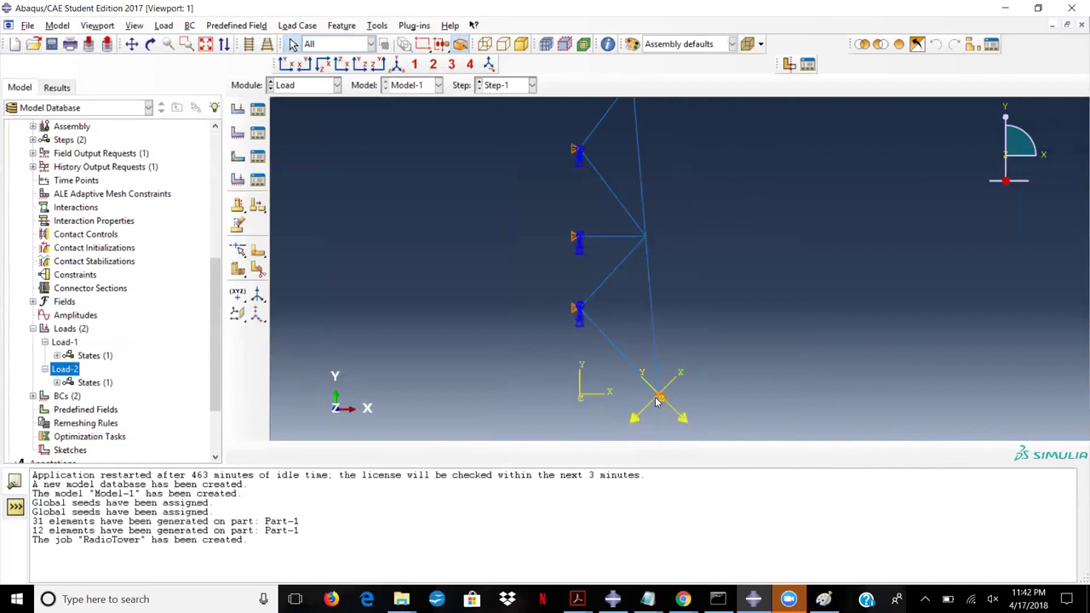
pyautogui.click(824, 599)
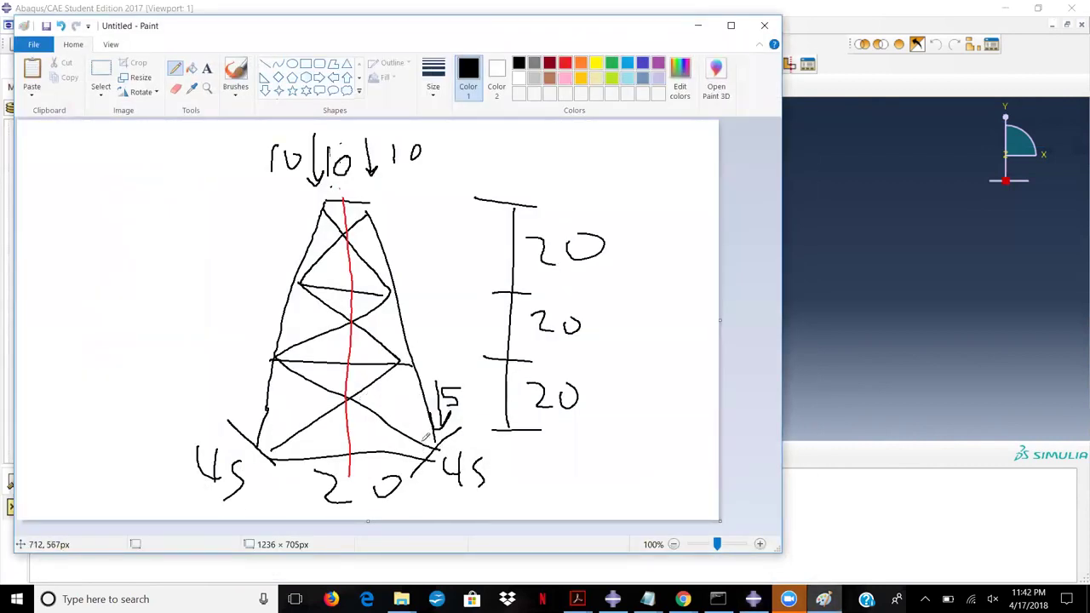
pyautogui.click(697, 25)
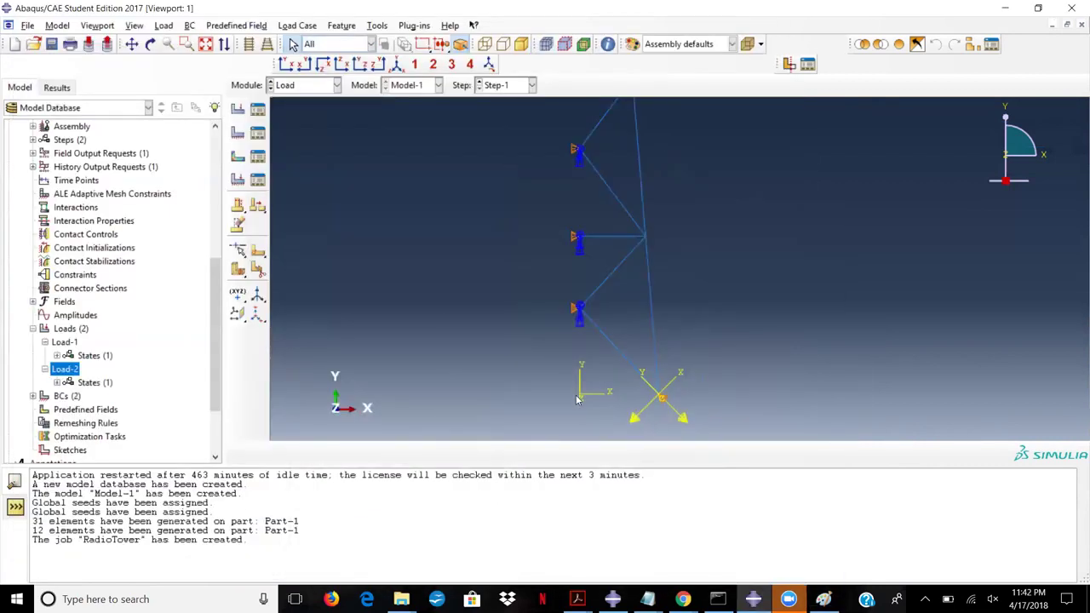
# Step: Submit the RadioTower job again with the corrected load and open its job monitor
pyautogui.moveTo(220, 304); pyautogui.dragTo(215, 375)
pyautogui.rightClick(69, 417)
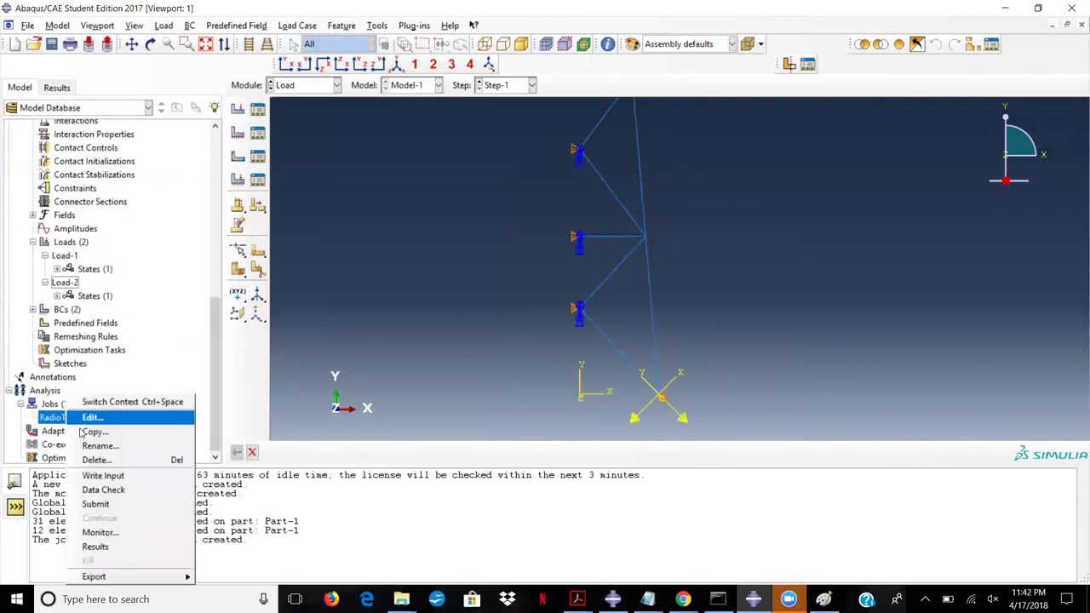
pyautogui.click(95, 504)
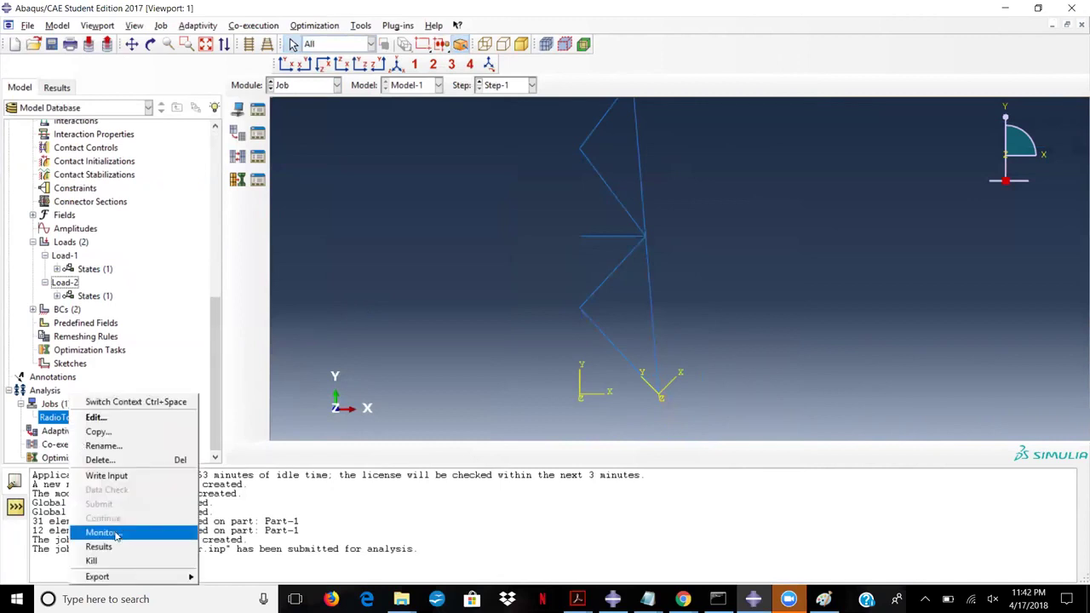
pyautogui.click(122, 532)
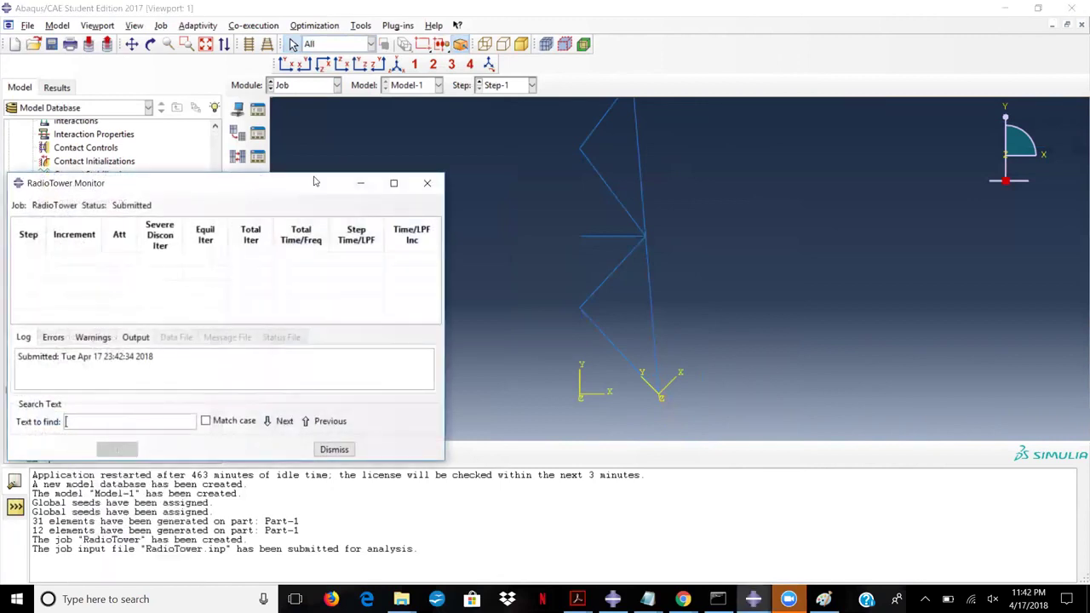
pyautogui.moveTo(314, 181); pyautogui.dragTo(493, 88)
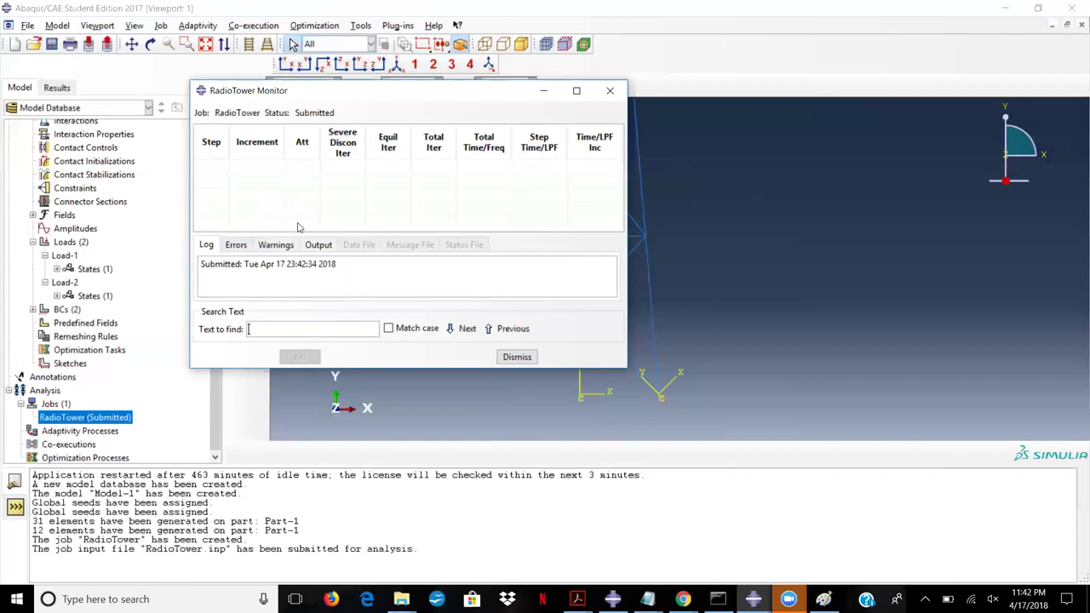
# Step: Review the errors, warnings, output and log of the RadioTower job in its monitor
pyautogui.click(237, 248)
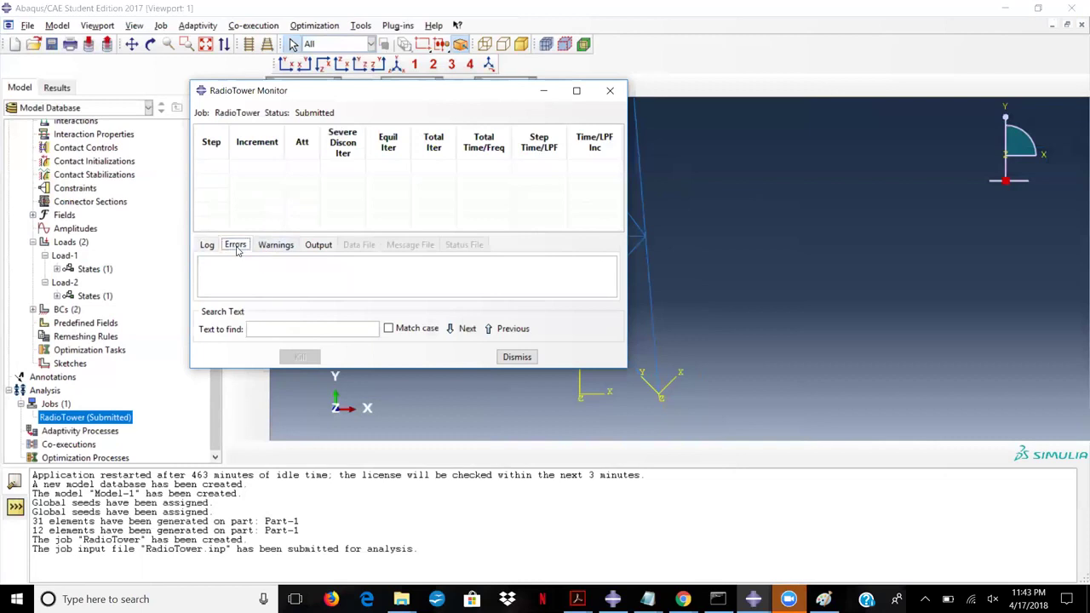
pyautogui.click(281, 248)
pyautogui.click(317, 248)
pyautogui.click(208, 247)
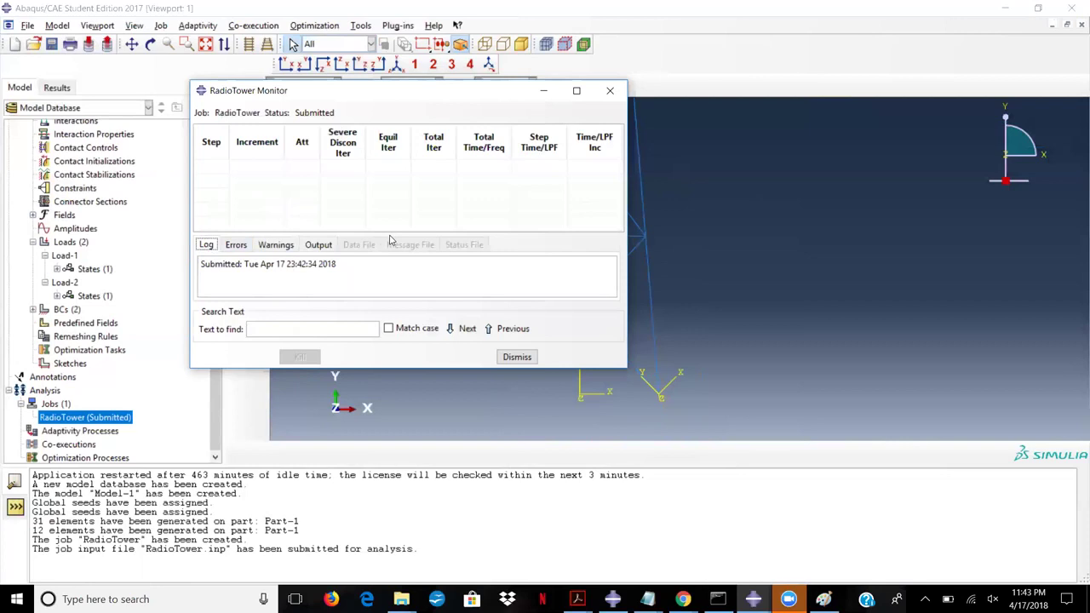
pyautogui.moveTo(389, 232); pyautogui.dragTo(389, 199)
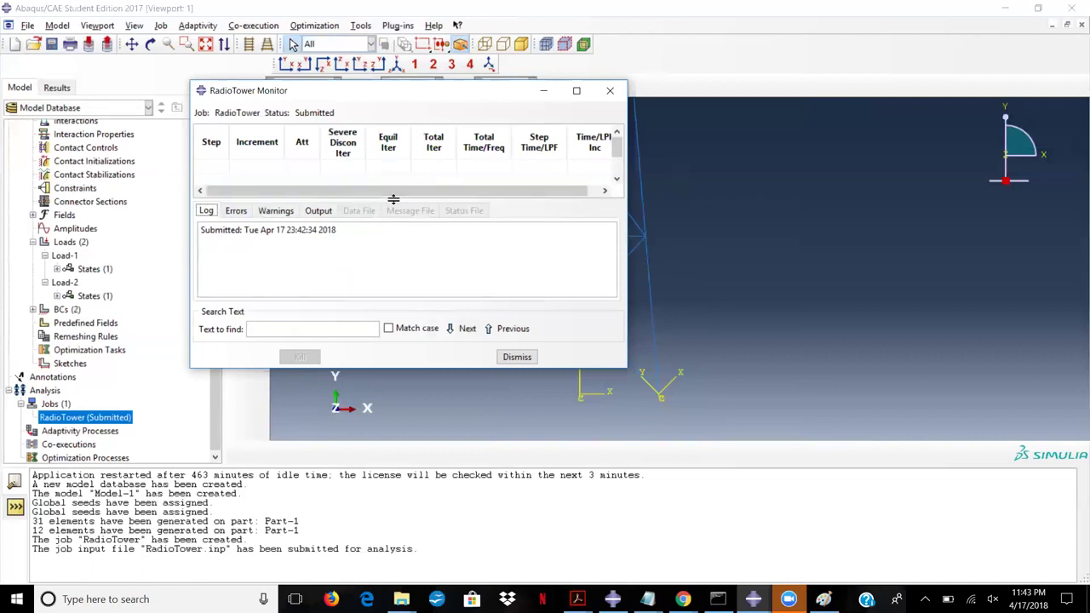
pyautogui.moveTo(394, 199); pyautogui.dragTo(385, 236)
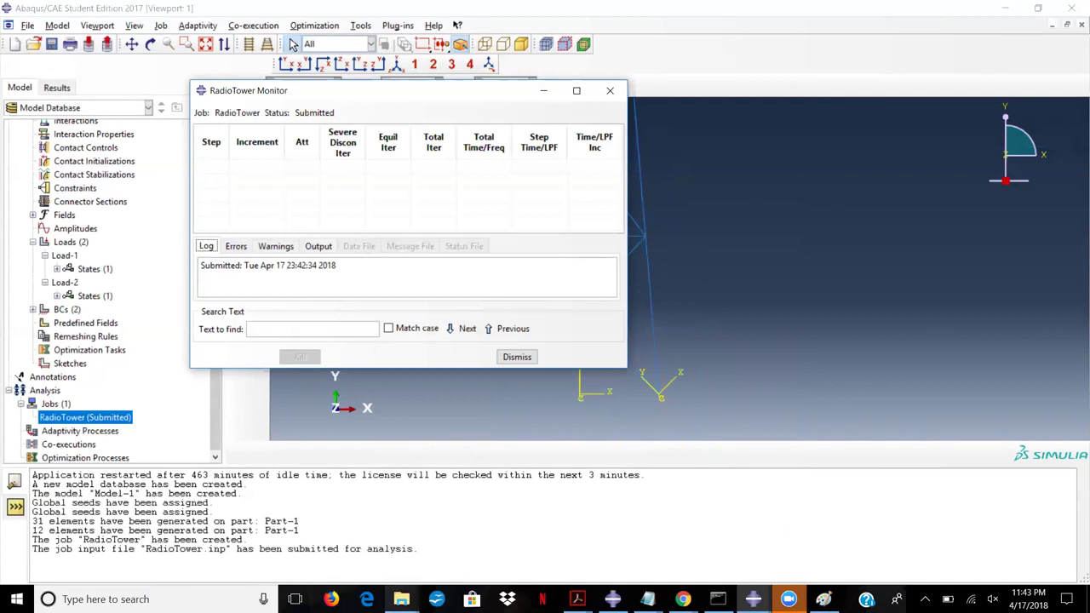
# Step: Switch to File Explorer and open the temp folder on the Windows (C:) drive
pyautogui.click(401, 599)
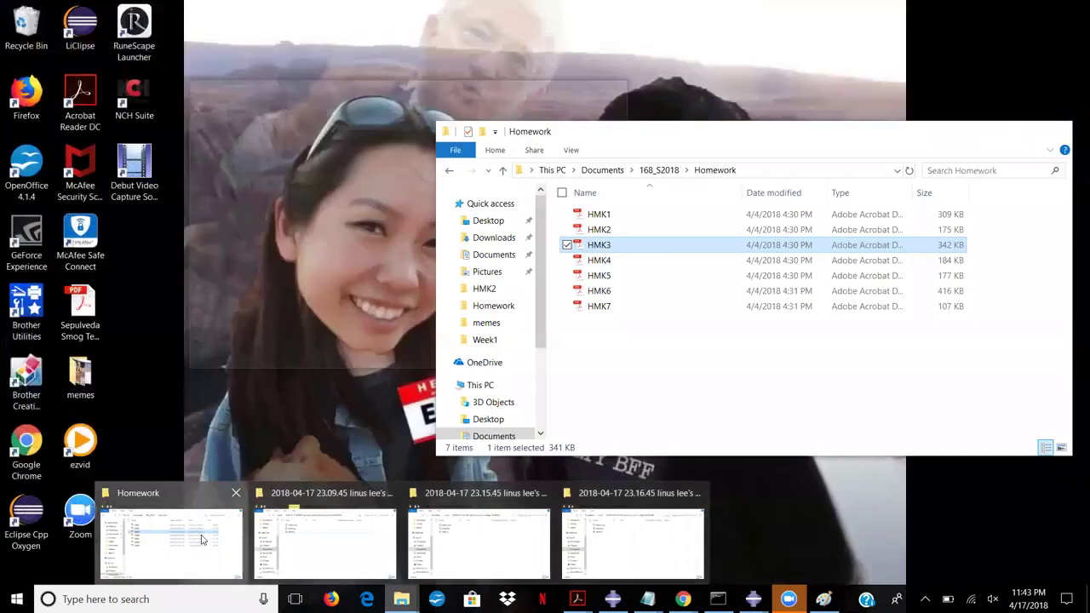
pyautogui.click(201, 539)
pyautogui.click(599, 171)
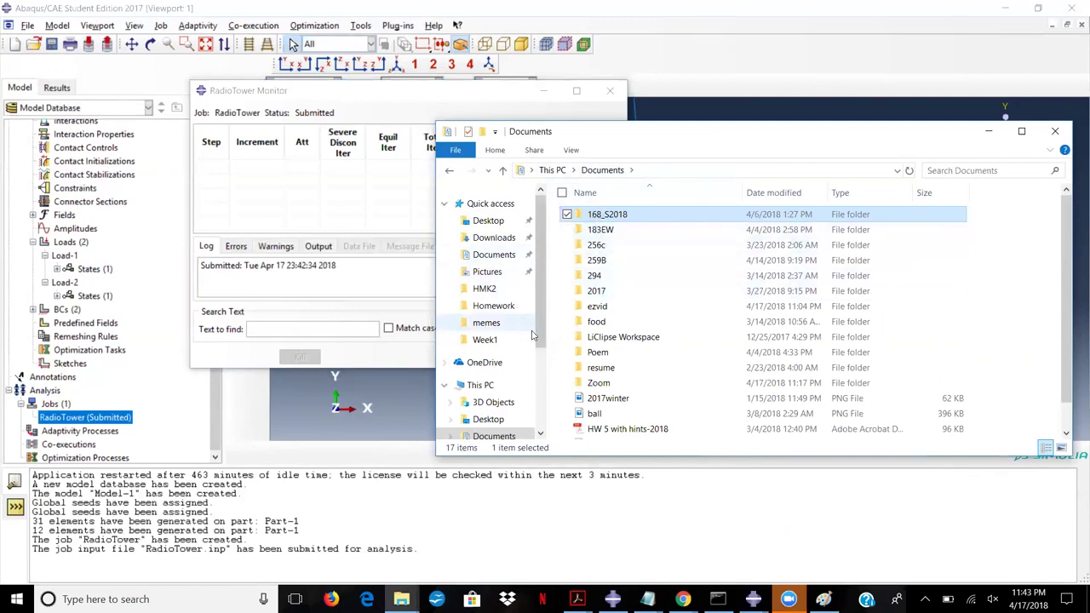
pyautogui.scroll(-3, 545, 412)
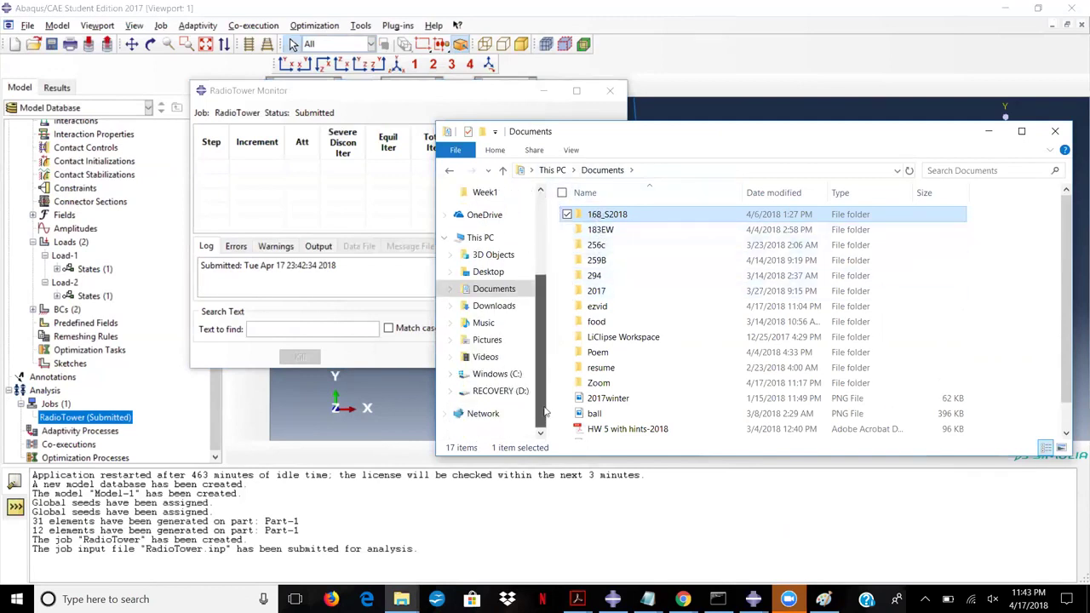
pyautogui.click(510, 377)
pyautogui.doubleClick(598, 352)
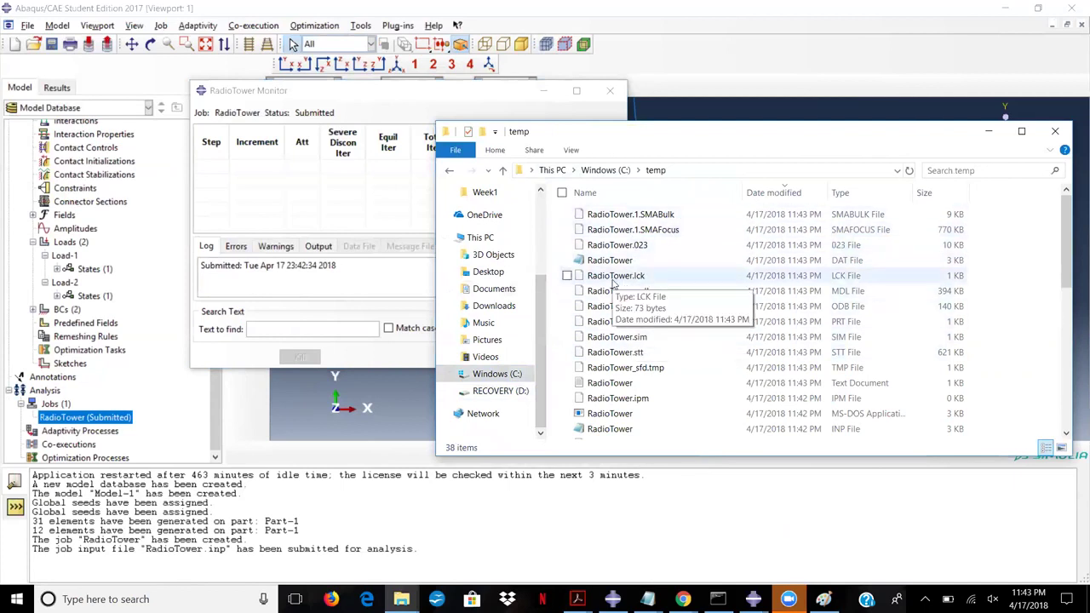
# Step: Select the lock file RadioTower.lck and examine the other RadioTower job files in the temp folder
pyautogui.click(608, 278)
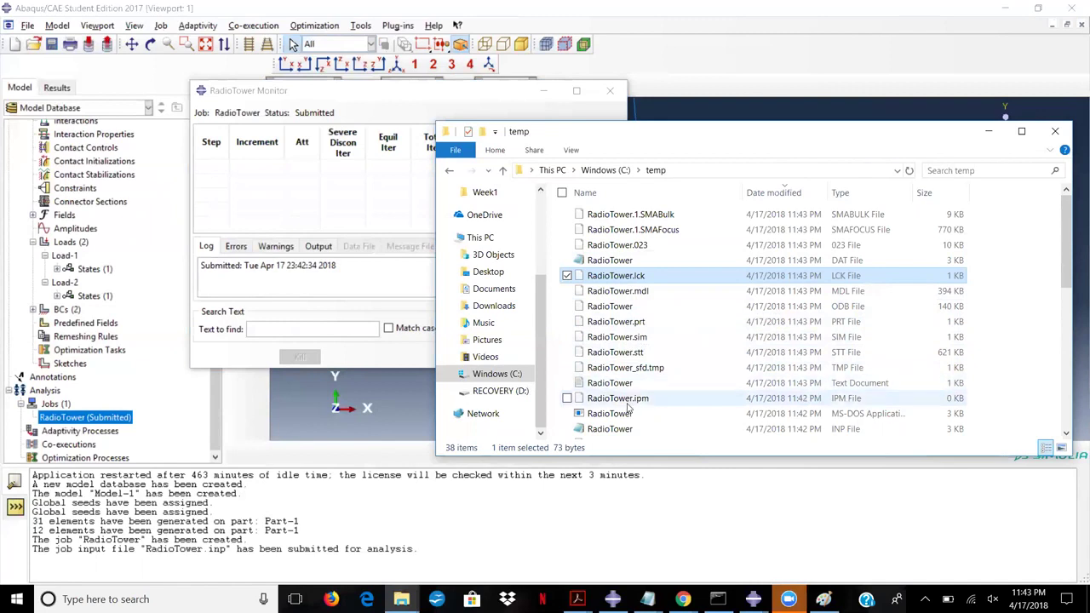
pyautogui.scroll(-1, 618, 381)
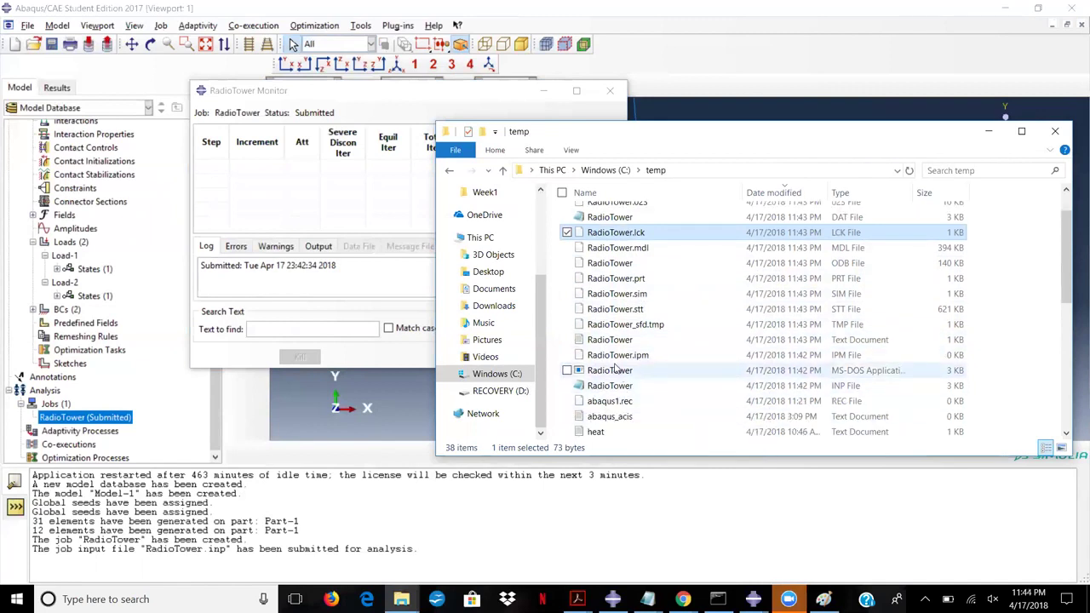
pyautogui.scroll(1, 619, 373)
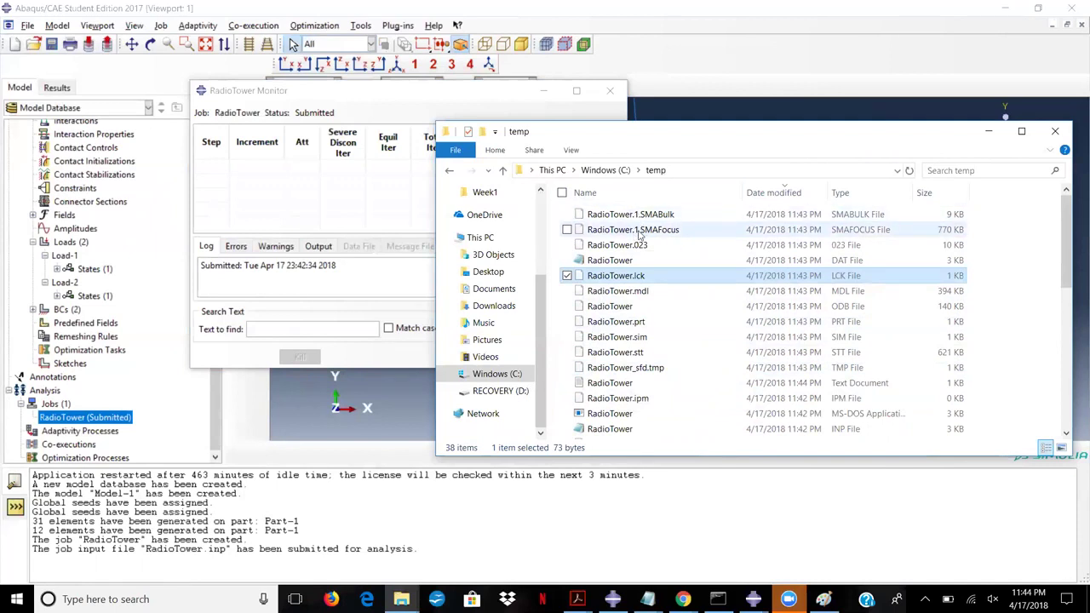
pyautogui.scroll(-3, 705, 317)
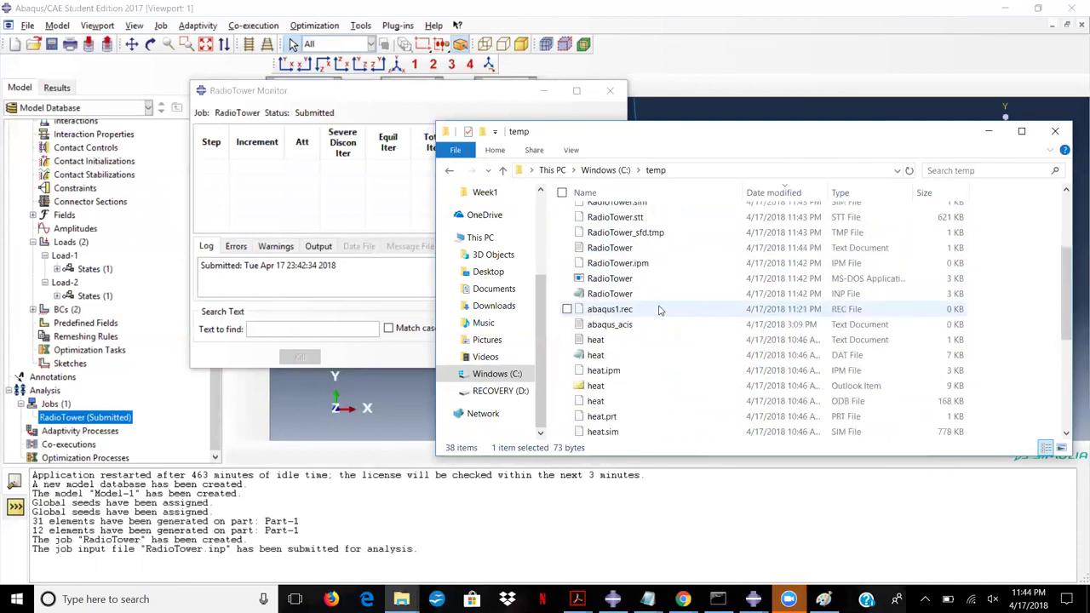
pyautogui.scroll(2, 665, 314)
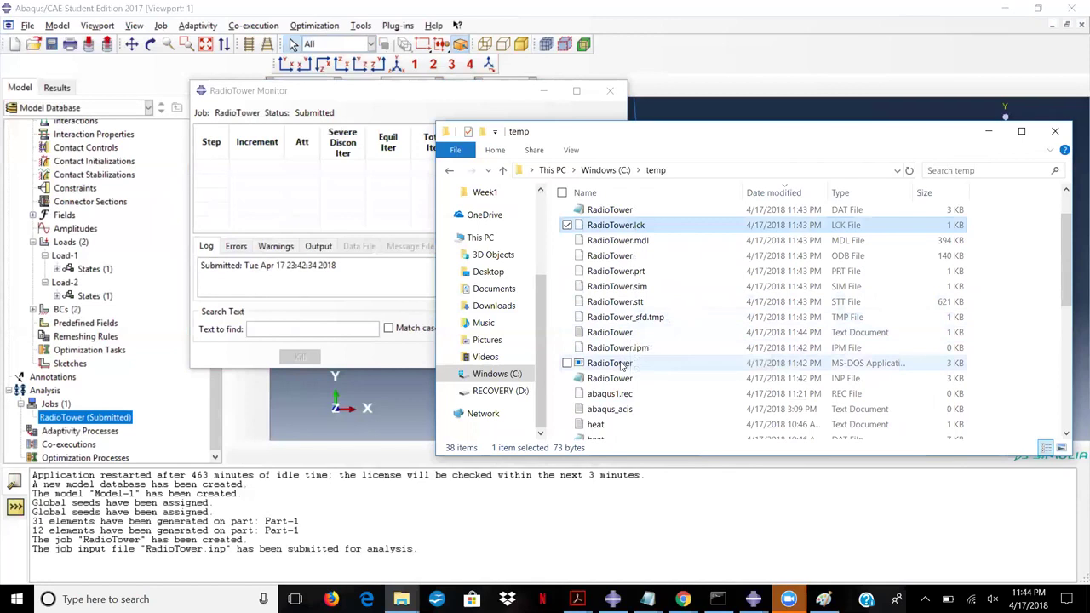
pyautogui.scroll(1, 622, 366)
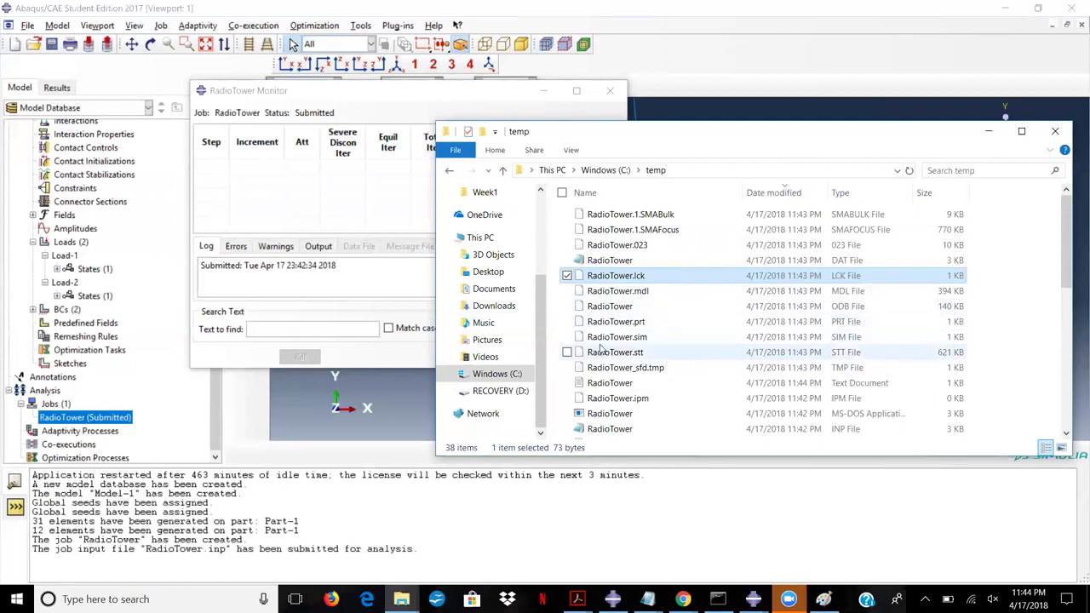
# Step: Open the RadioTower DAT file, read through the processed options and problem size, and close it
pyautogui.rightClick(608, 263)
pyautogui.click(511, 271)
pyautogui.scroll(-20, 511, 272)
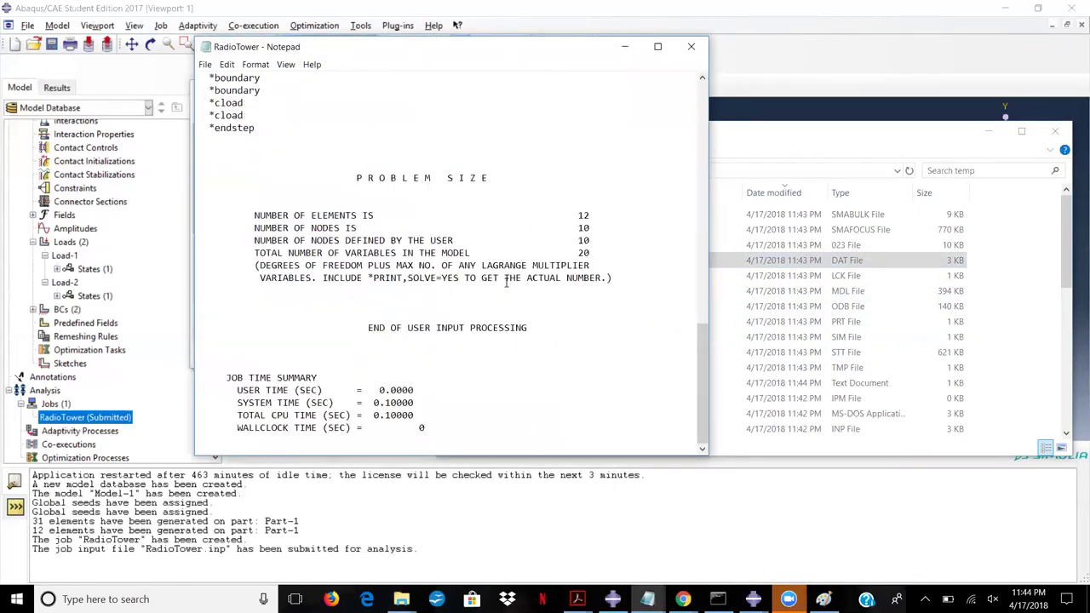
pyautogui.scroll(20, 506, 279)
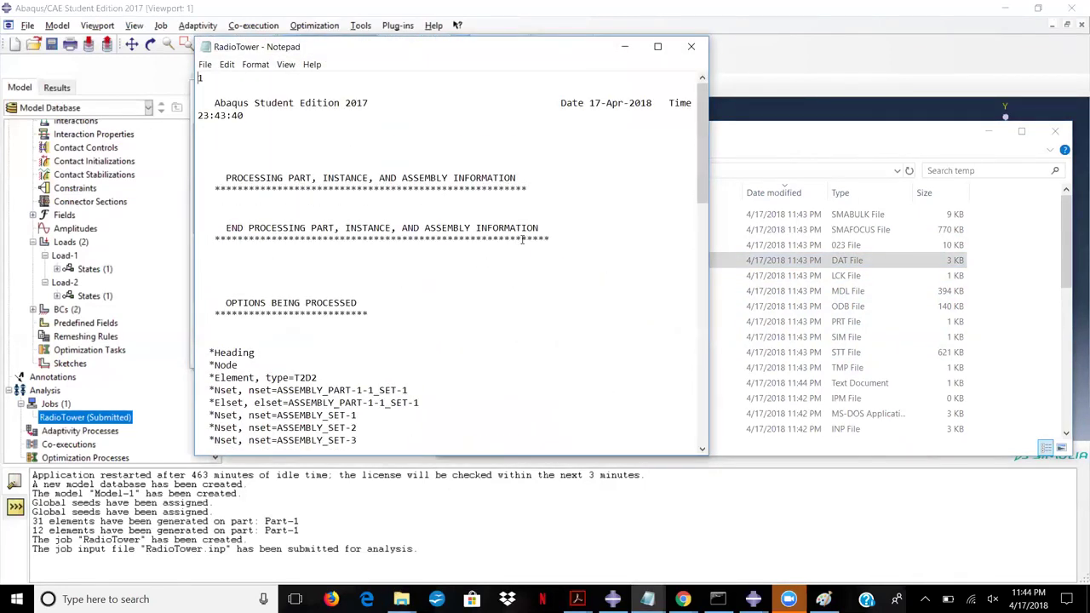
pyautogui.click(695, 53)
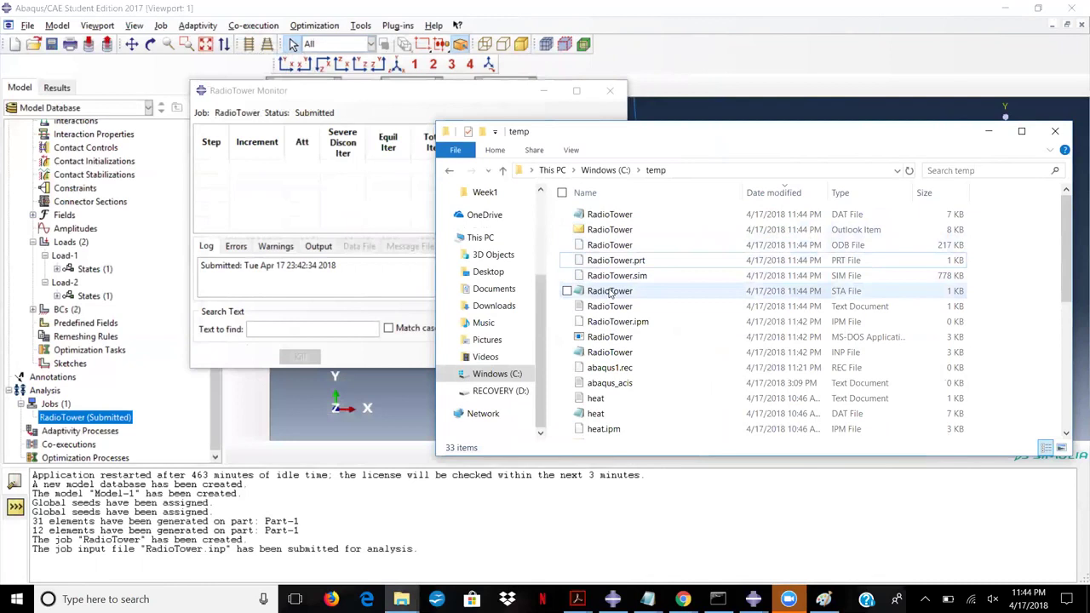
# Step: Open the RadioTower STA file and read the job summary, checking the total time and completion status
pyautogui.rightClick(610, 293)
pyautogui.click(564, 299)
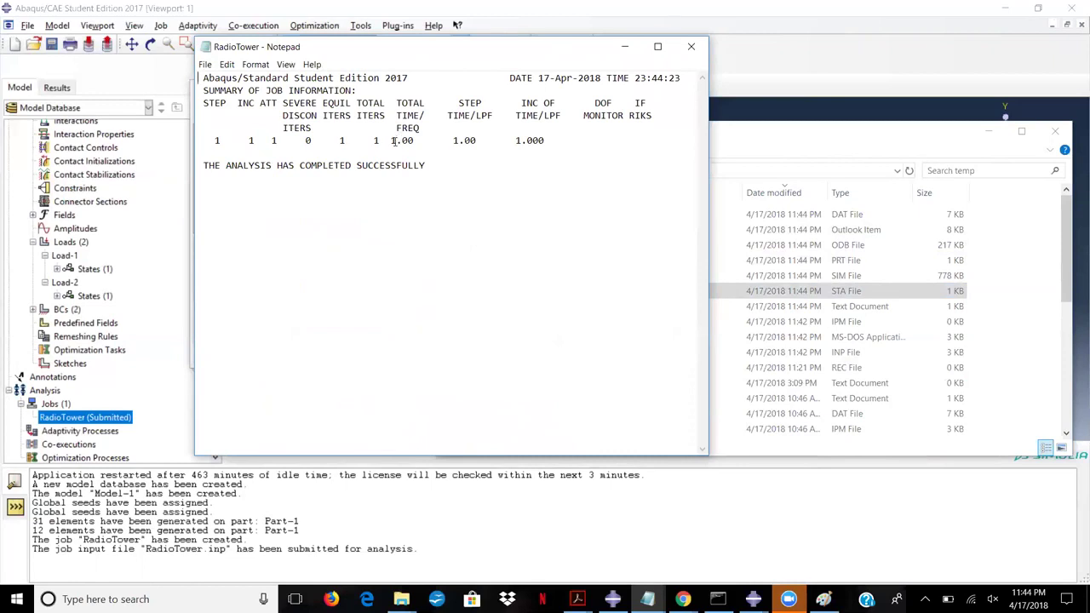
pyautogui.moveTo(391, 140); pyautogui.dragTo(420, 142)
pyautogui.click(418, 143)
pyautogui.click(624, 46)
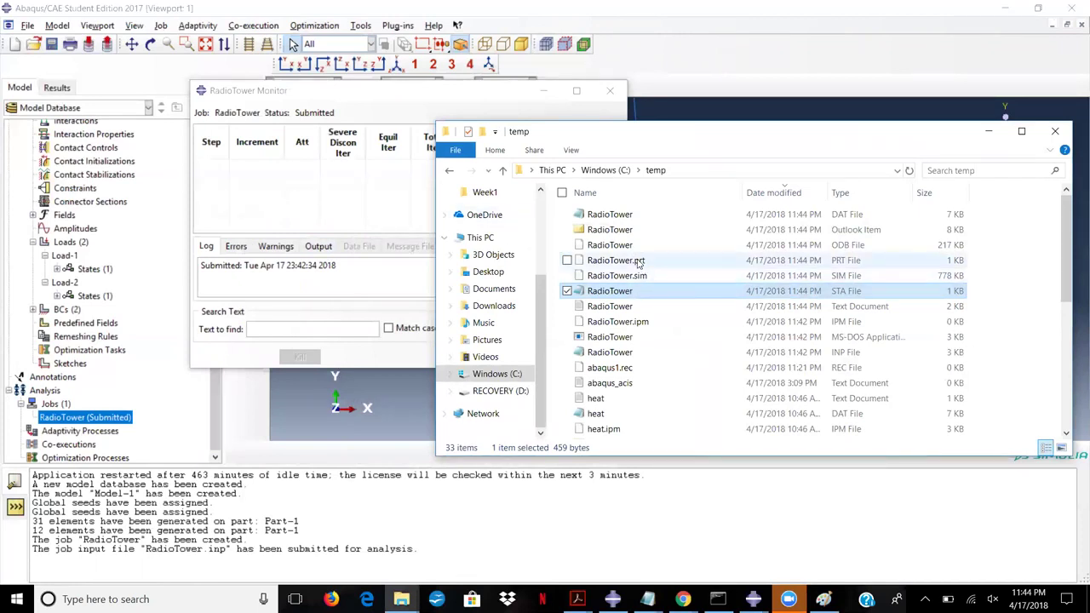
pyautogui.rightClick(605, 296)
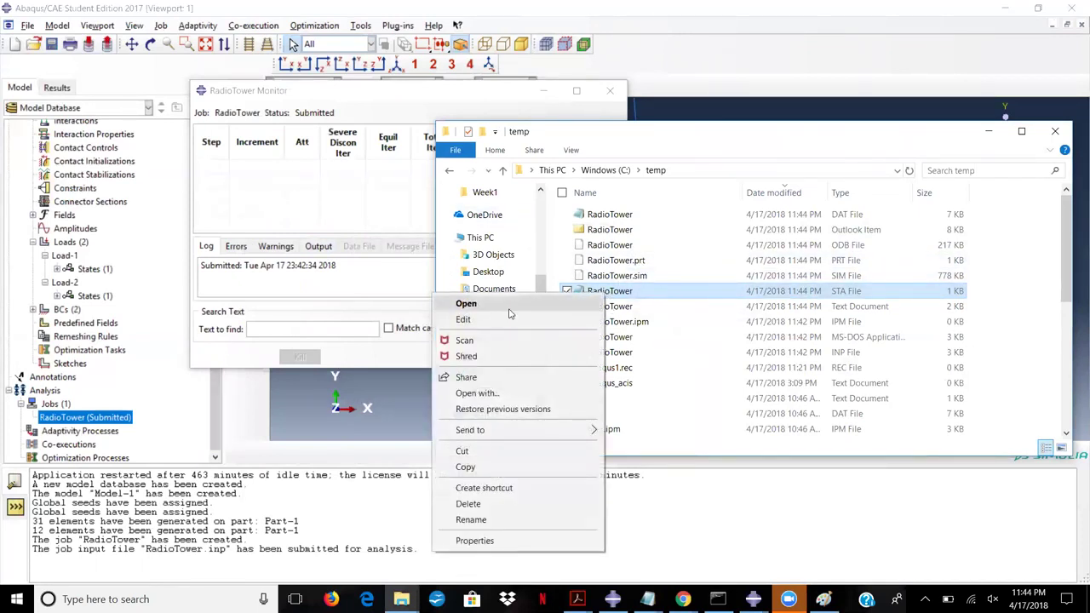
pyautogui.click(460, 302)
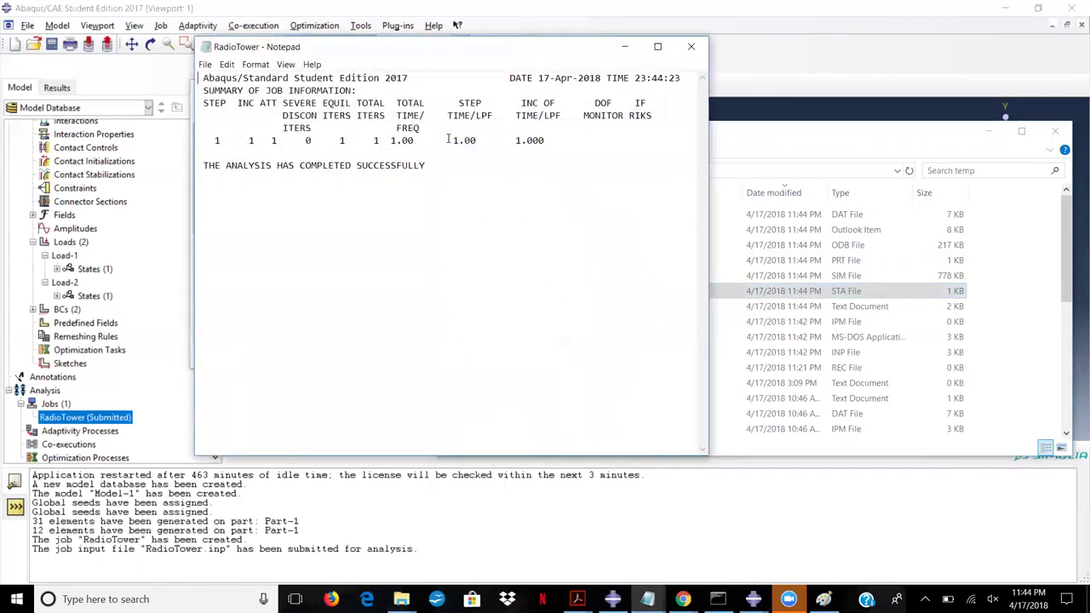
pyautogui.click(691, 46)
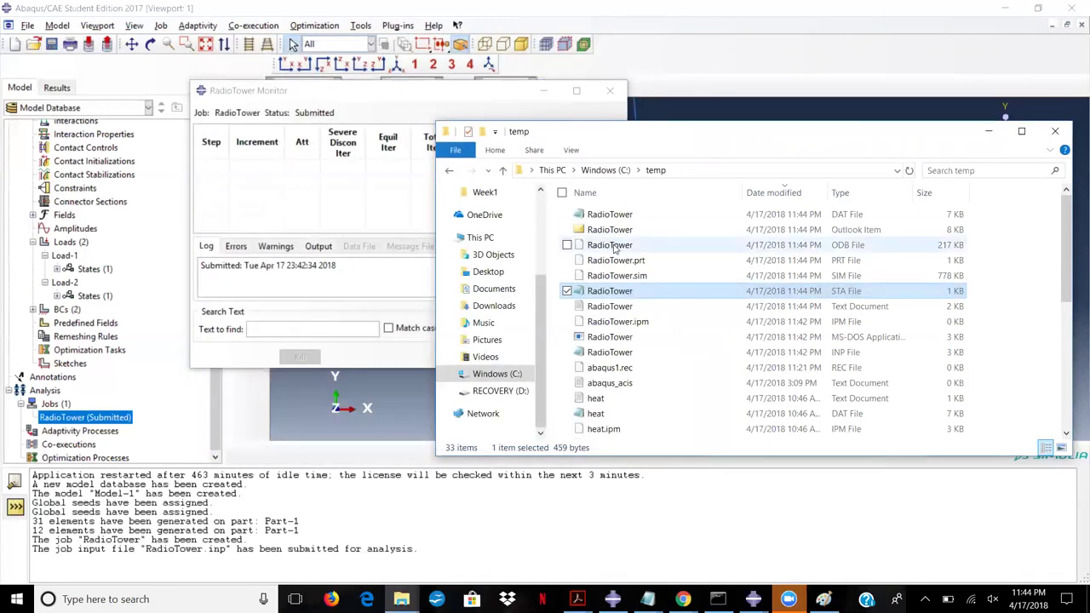
# Step: Switch back to Abaqus/CAE and dismiss the RadioTower job monitor
pyautogui.click(456, 100)
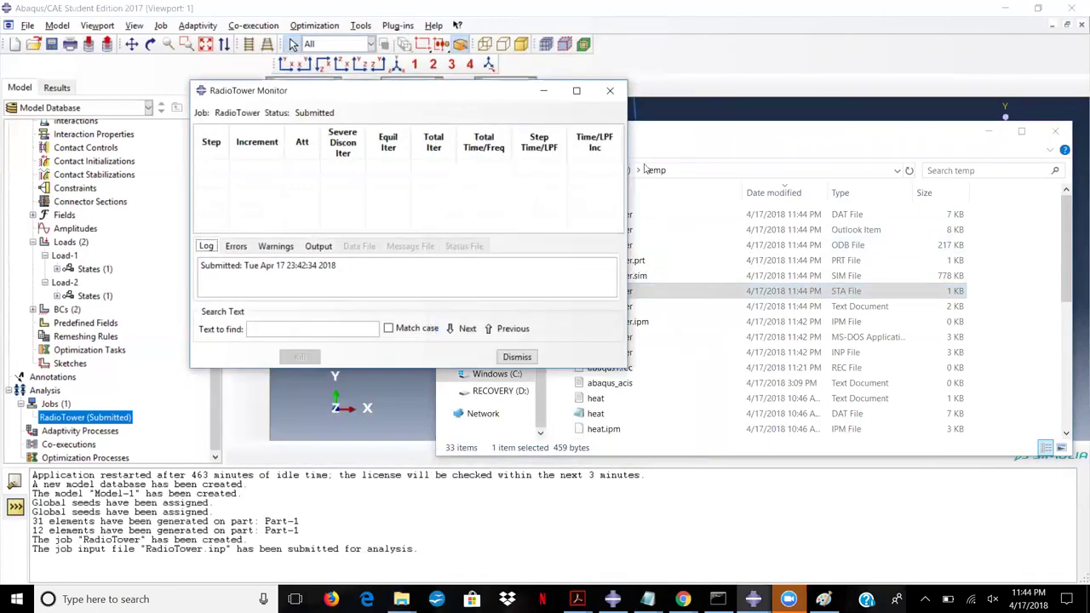
pyautogui.click(739, 174)
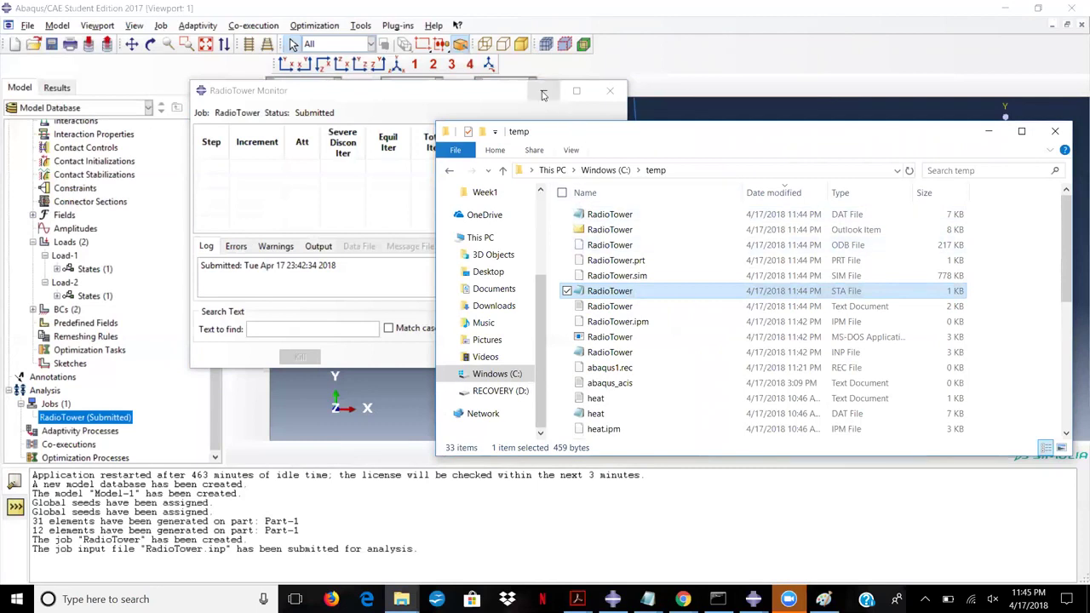
pyautogui.click(471, 98)
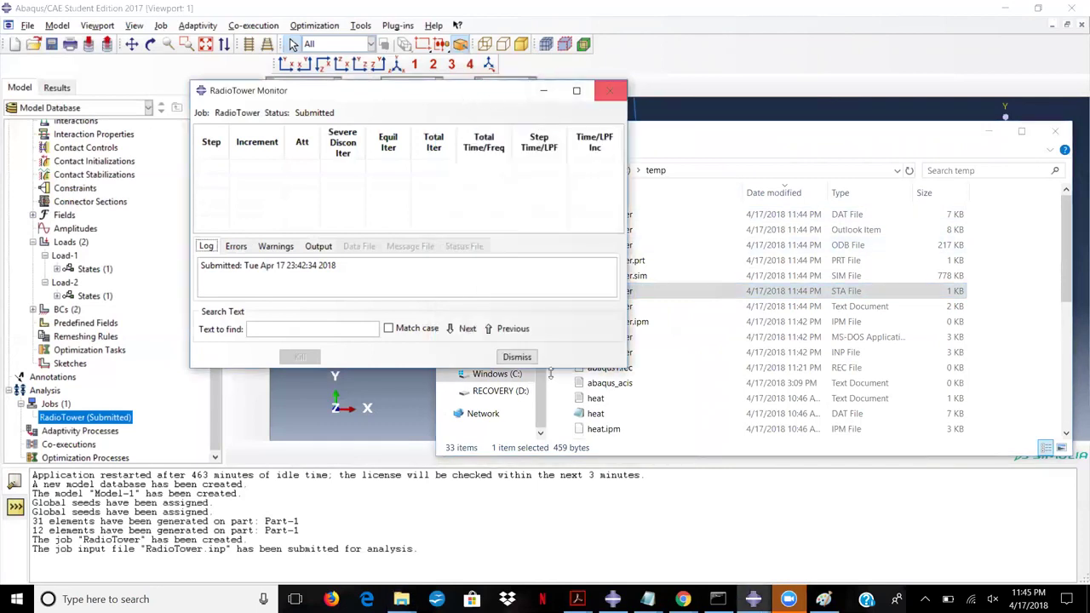
pyautogui.click(517, 356)
# Step: Open the results of the RadioTower job and plot the Mises stress contours on the deformed tower
pyautogui.rightClick(61, 417)
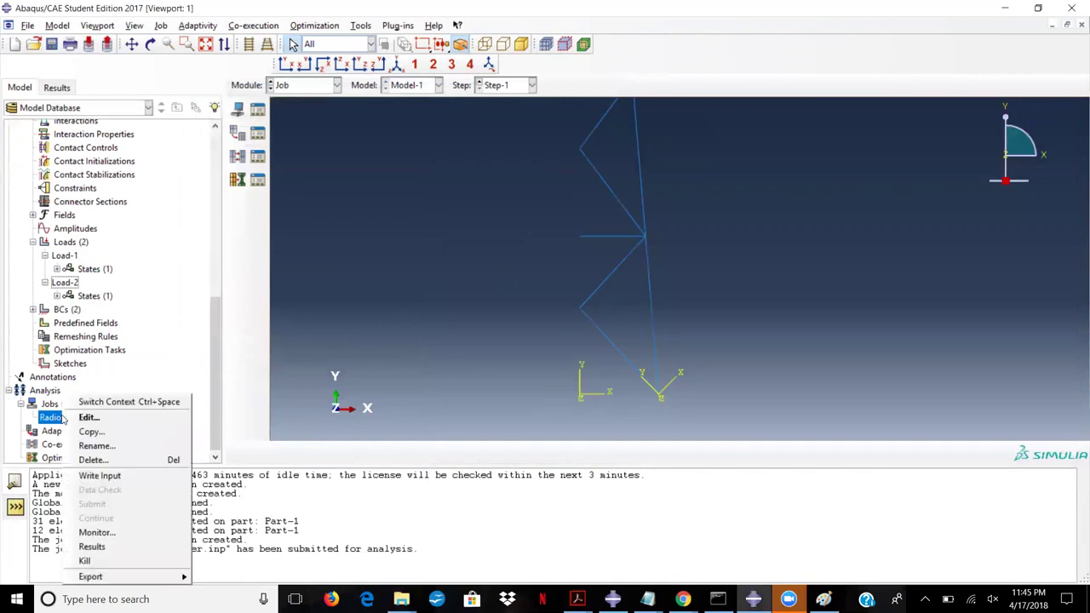
pyautogui.click(132, 550)
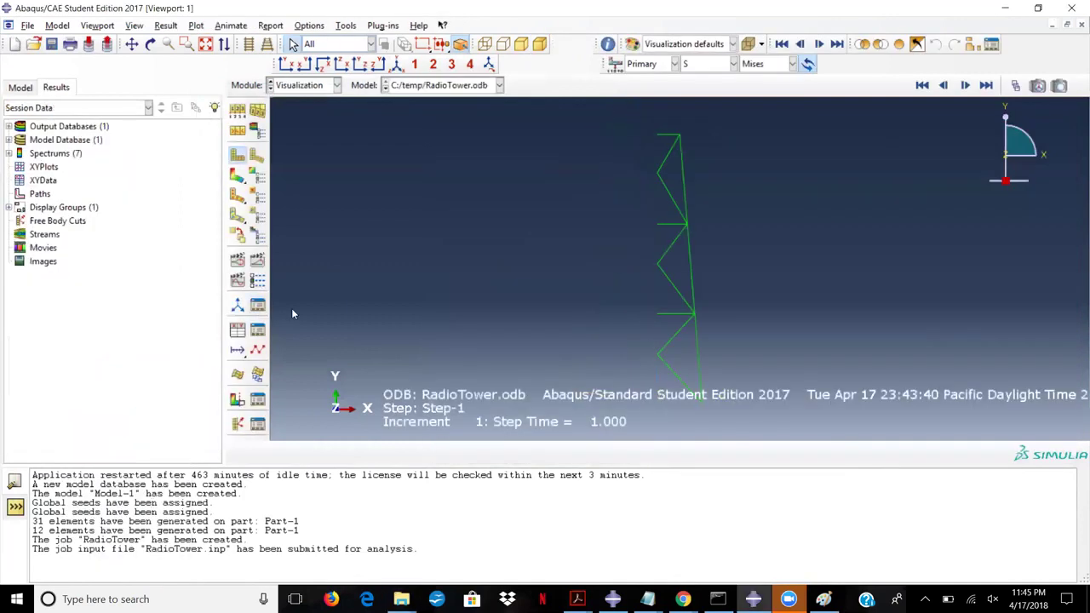
pyautogui.click(237, 176)
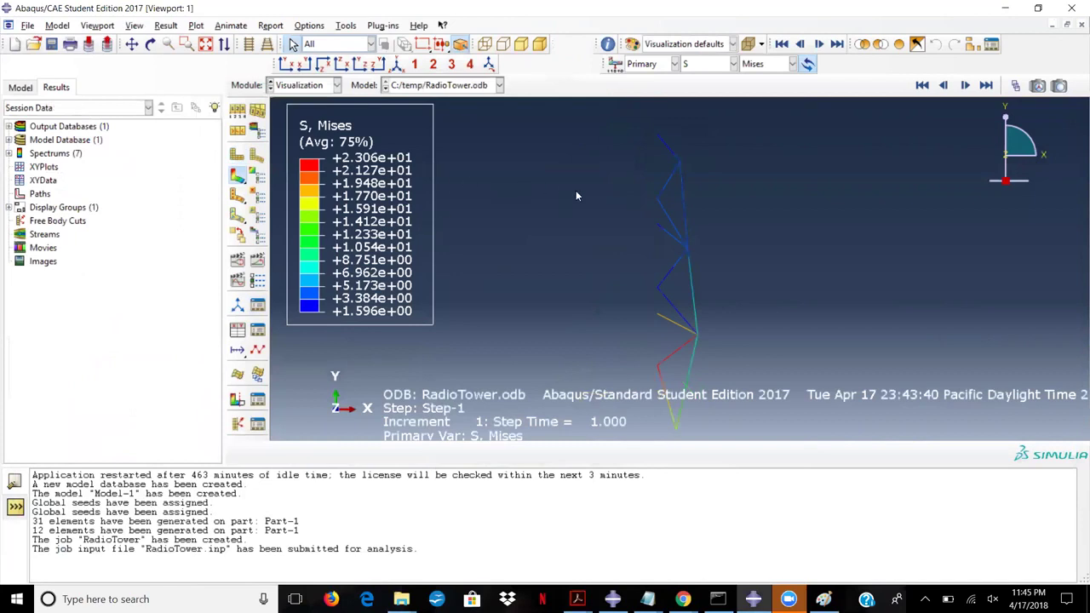
pyautogui.keyDown('ctrl'); pyautogui.keyDown('alt'); pyautogui.moveTo(569, 203); pyautogui.dragTo(732, 273); pyautogui.keyUp('alt'); pyautogui.keyUp('ctrl')
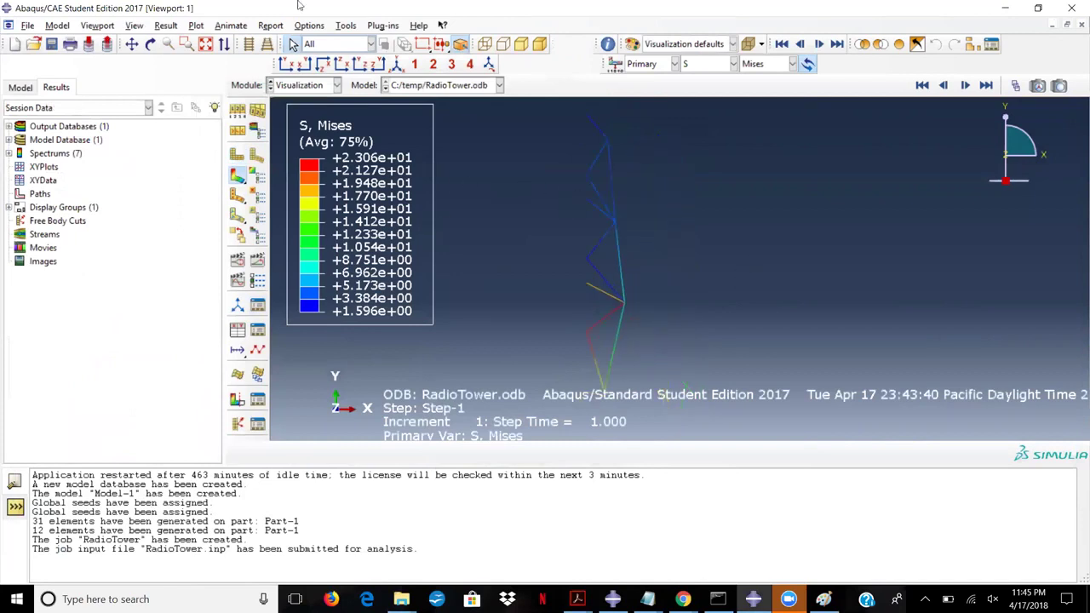
# Step: Set a uniform deformation scale factor of 0.1 in the common plot options and apply it
pyautogui.click(309, 26)
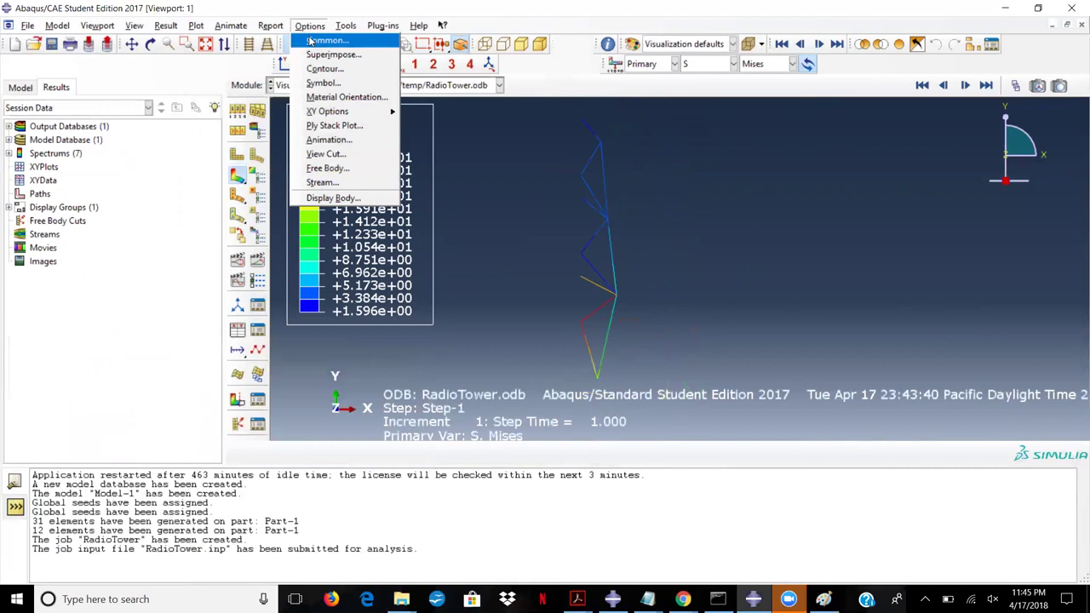
pyautogui.click(325, 40)
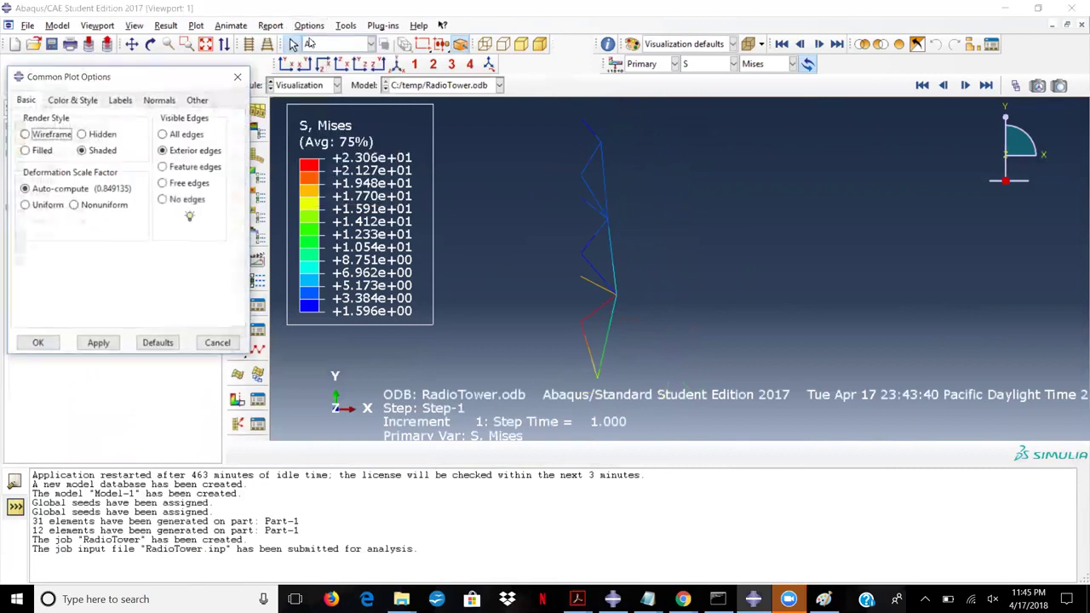
pyautogui.click(47, 206)
pyautogui.doubleClick(60, 223)
pyautogui.write('0.1')
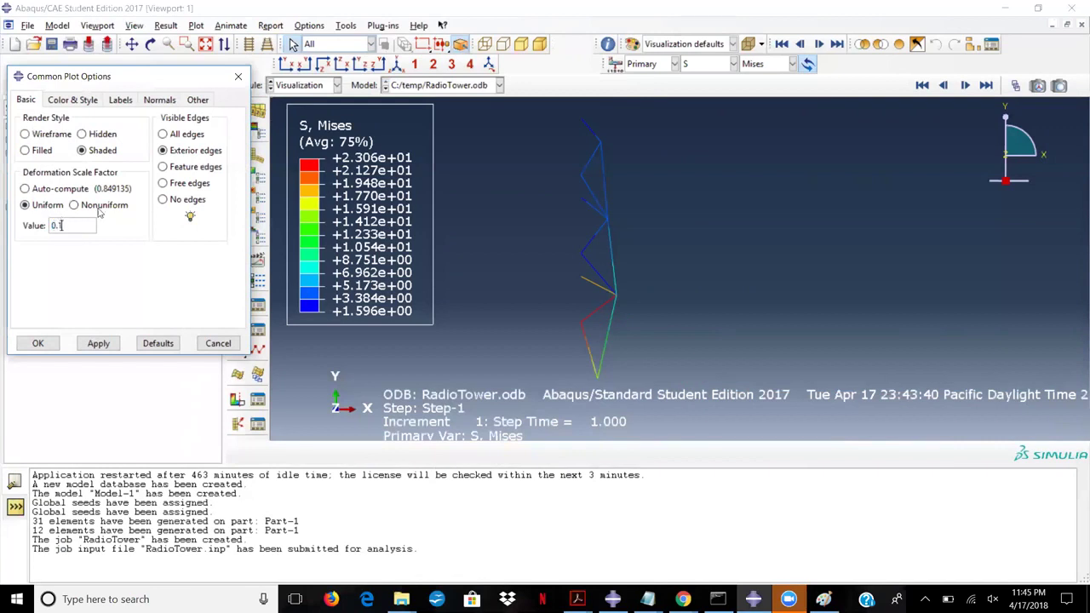
pyautogui.click(98, 343)
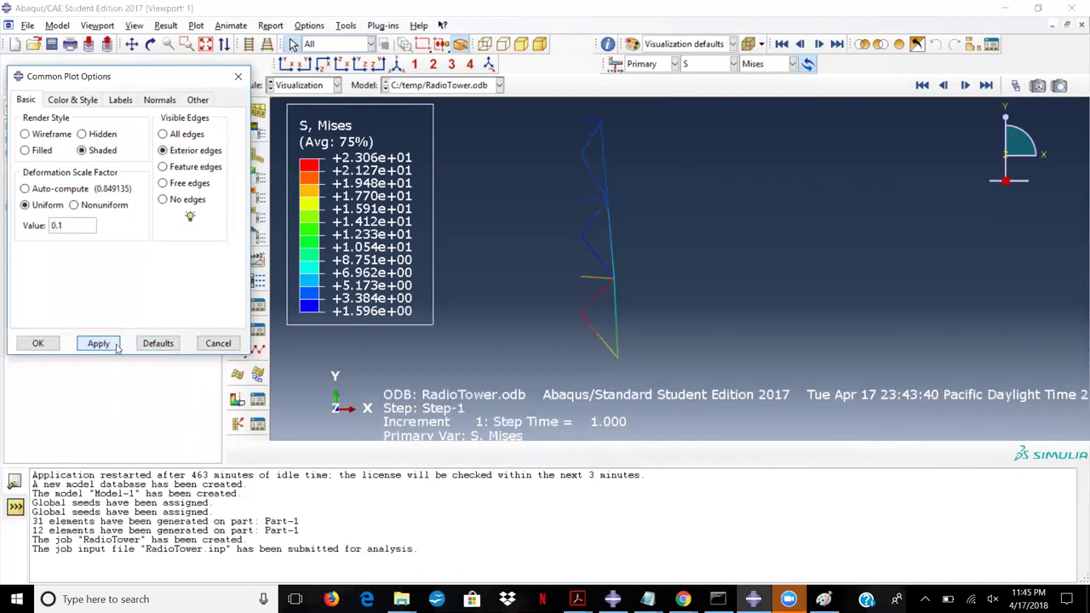
pyautogui.click(239, 79)
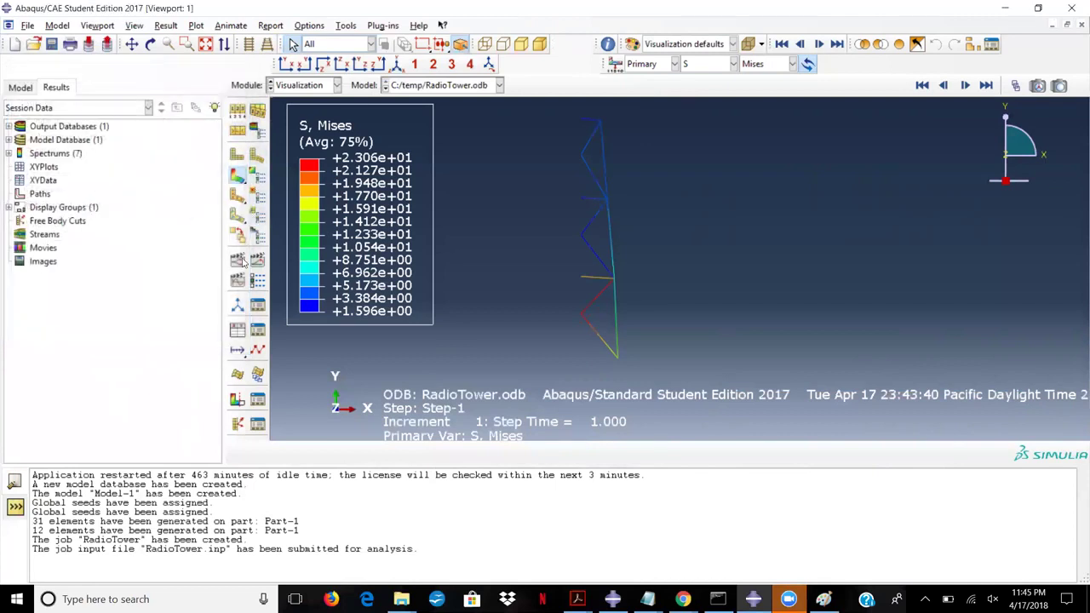
# Step: Play the scale factor animation of the deformed stress plot, and stop it after viewing
pyautogui.click(231, 24)
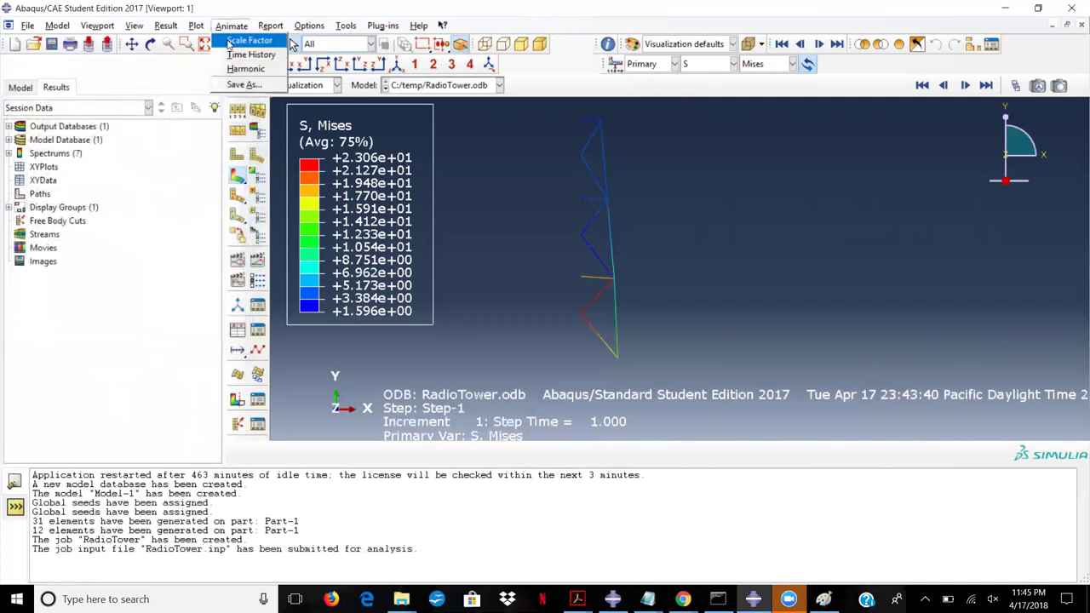
pyautogui.click(230, 41)
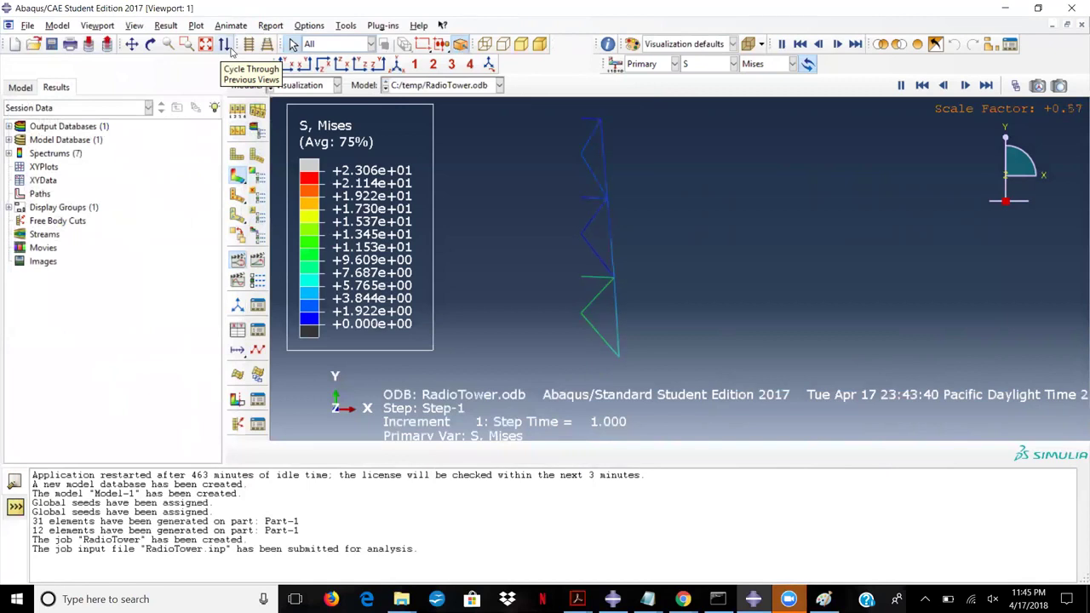
pyautogui.click(230, 25)
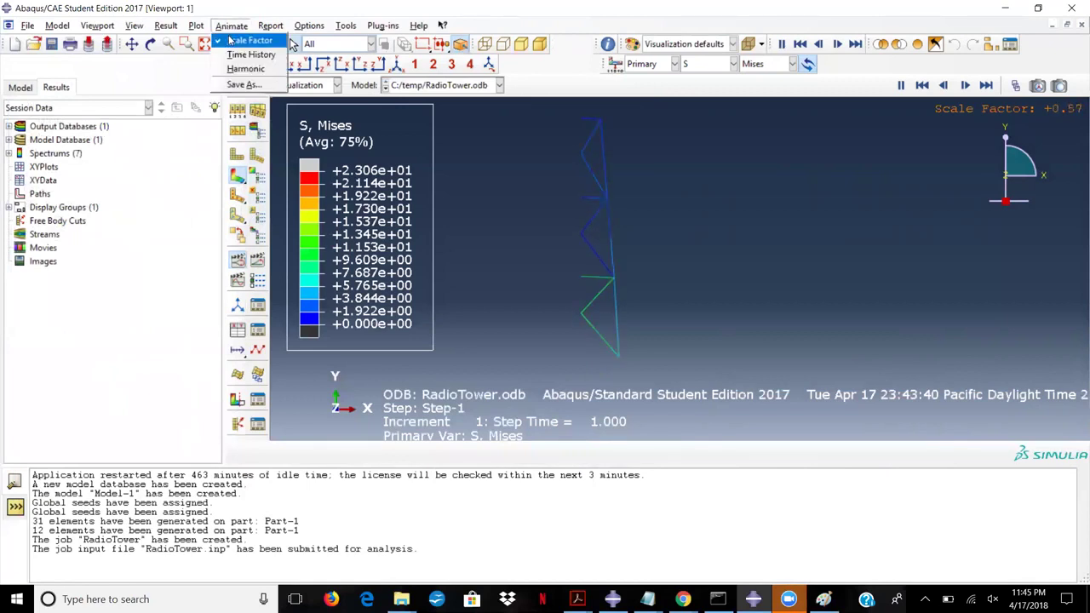
pyautogui.click(230, 41)
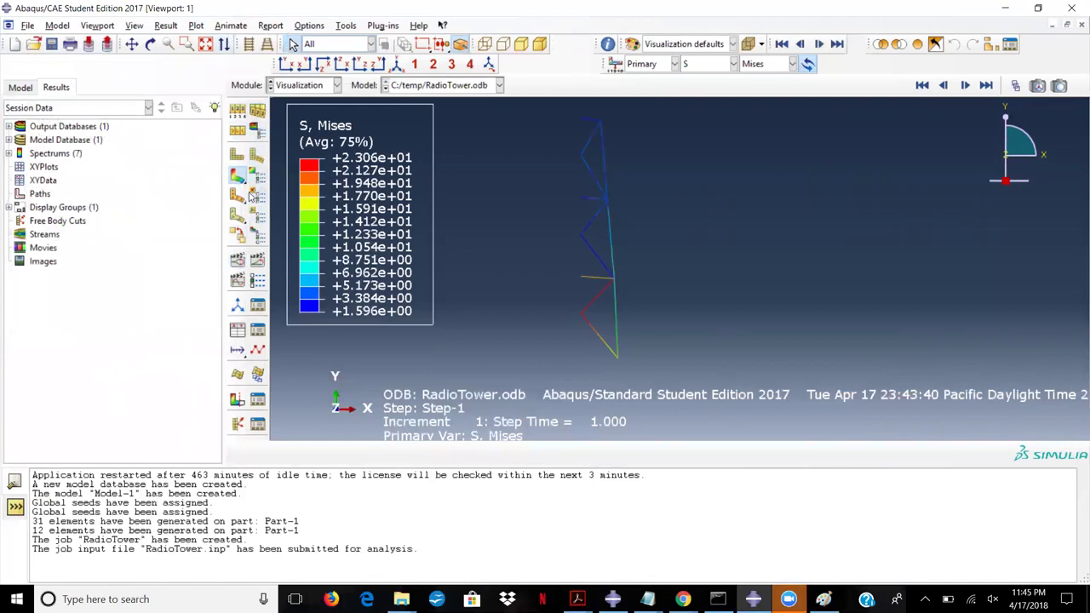
pyautogui.click(345, 25)
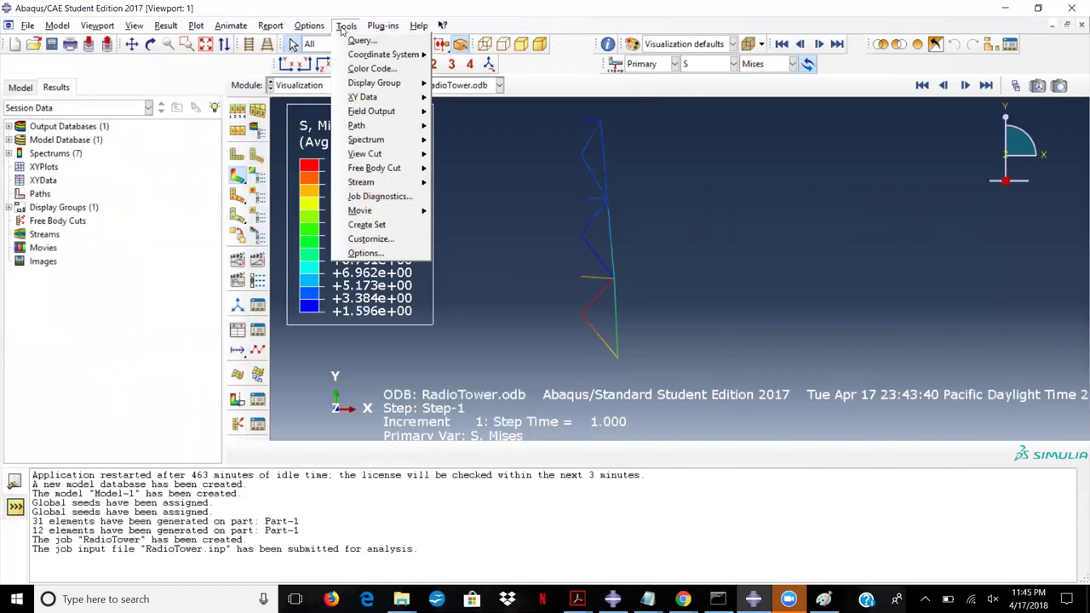
pyautogui.click(345, 26)
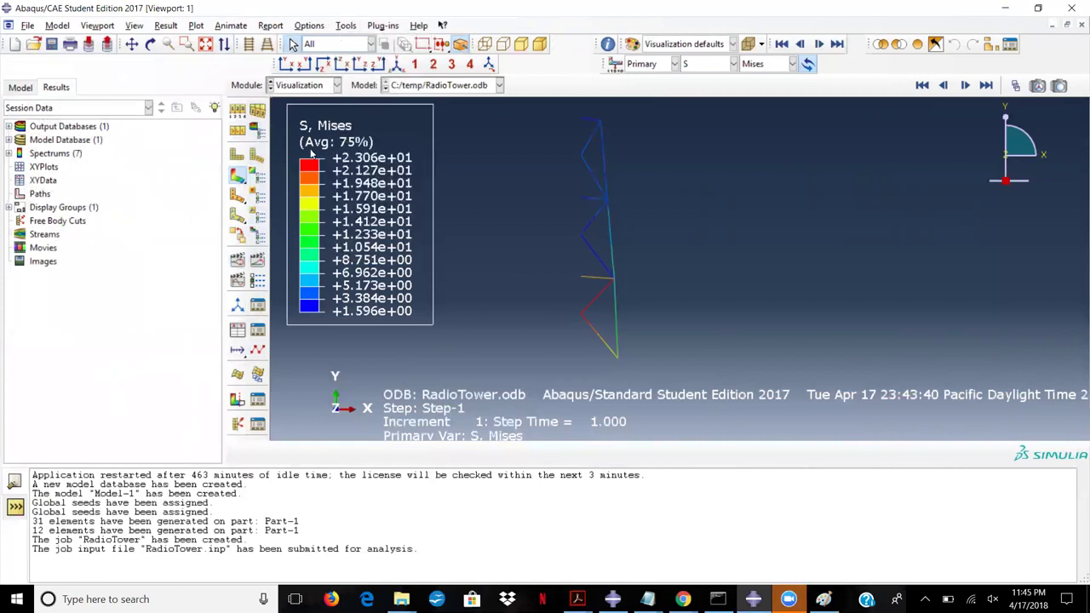